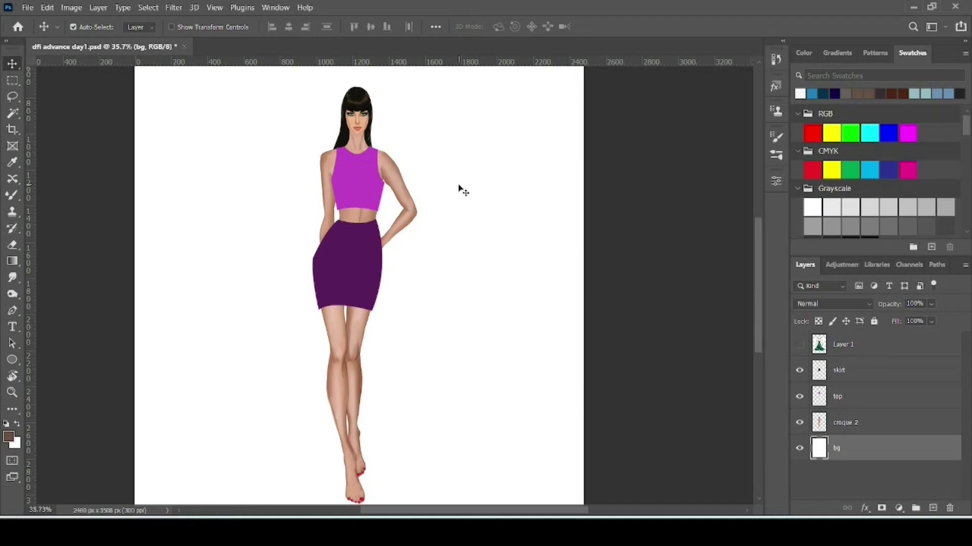
# Step: Switch to the Paths panel to list the croquis's saved 'top' and 'skirt' paths
pyautogui.click(935, 265)
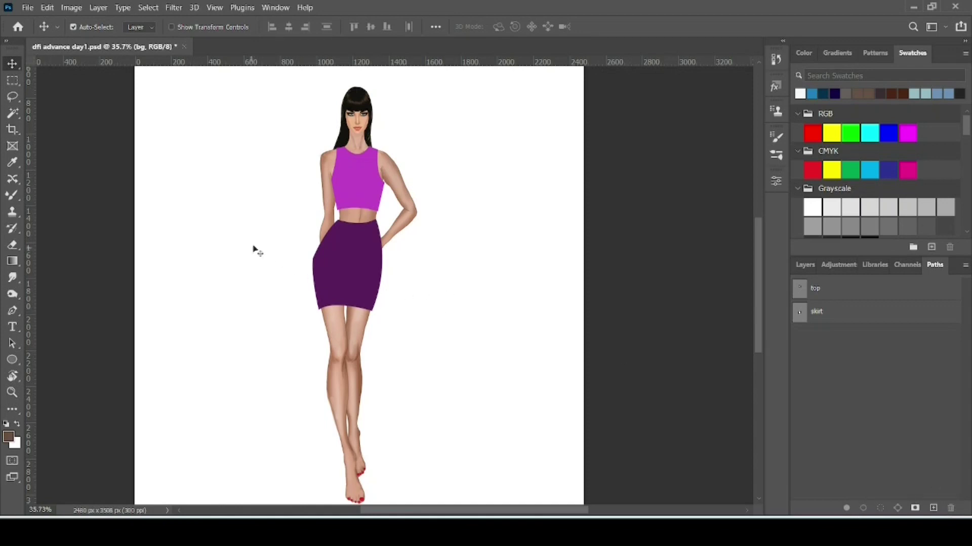
# Step: Zoom to 76.6% on the top and skirt, then open the painting tool group
pyautogui.scroll(-1, 339, 226)
pyautogui.scroll(4, 339, 226)
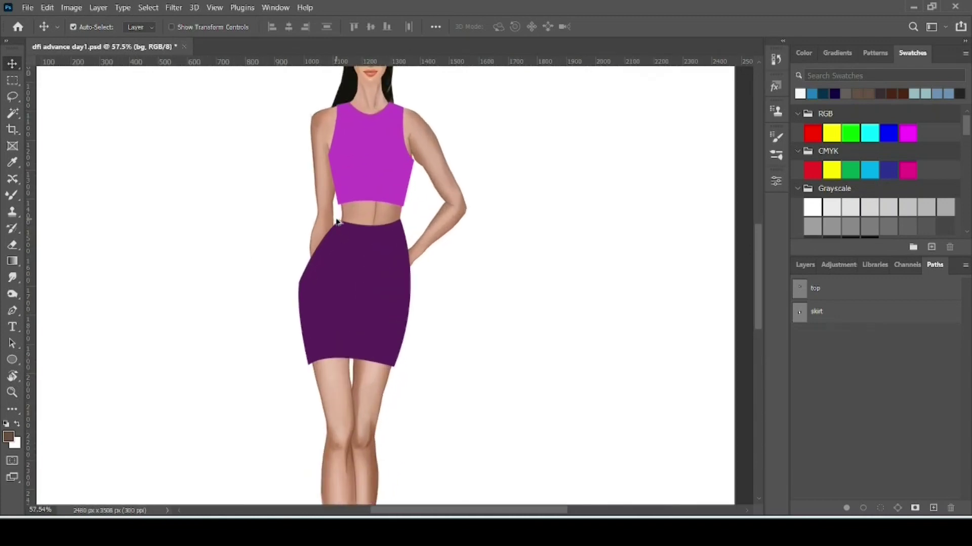
pyautogui.scroll(2, 351, 247)
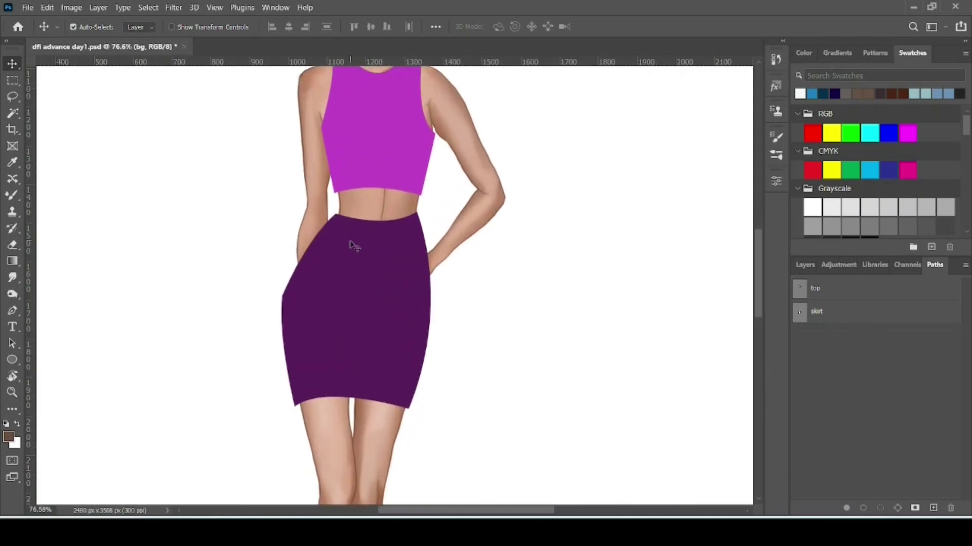
pyautogui.moveTo(346, 187); pyautogui.dragTo(320, 245)
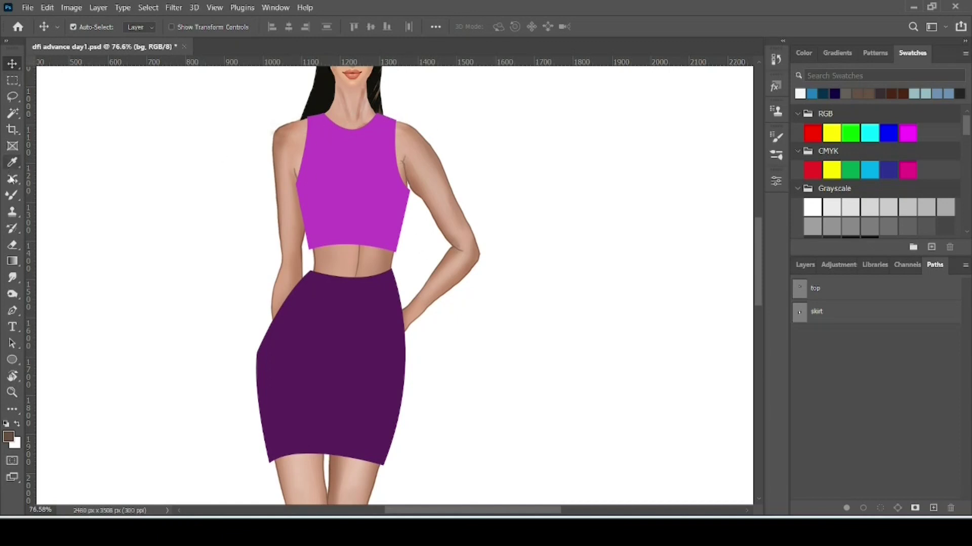
pyautogui.rightClick(11, 199)
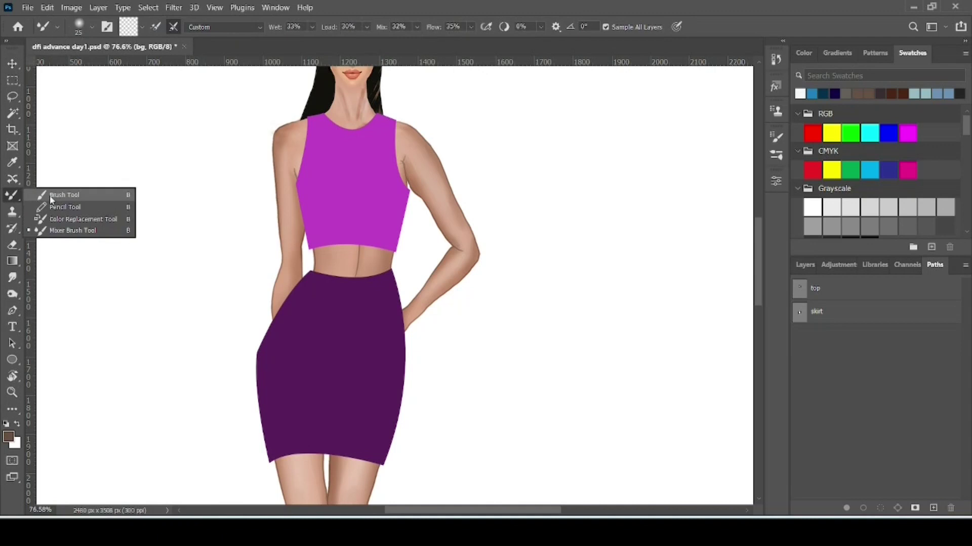
# Step: Switch to the standard Brush tool, paint two test strokes and undo them
pyautogui.click(53, 198)
pyautogui.hotkey('shift', 'b')
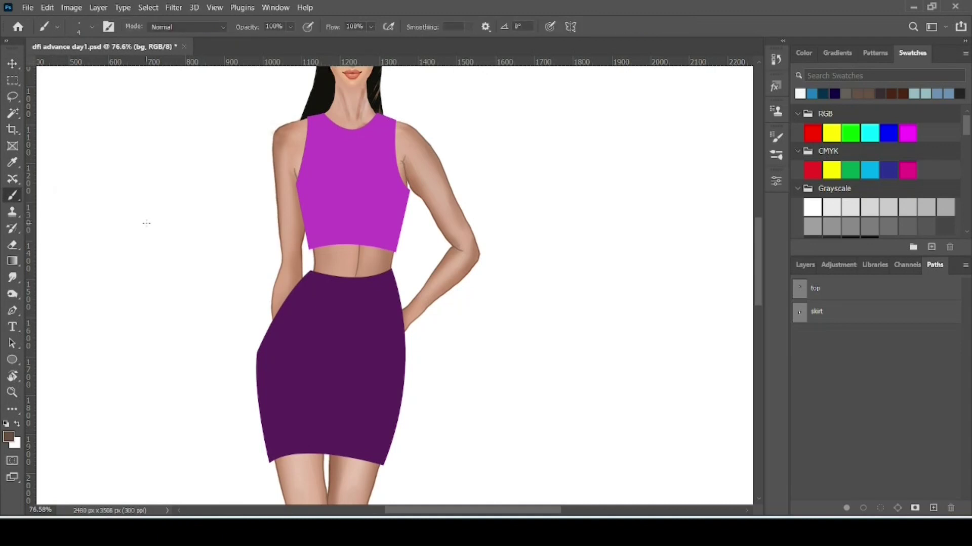
pyautogui.moveTo(146, 188); pyautogui.dragTo(144, 306)
pyautogui.hotkey('ctrl', 'z')
pyautogui.moveTo(181, 204); pyautogui.dragTo(167, 277)
pyautogui.hotkey('ctrl', 'z')
# Step: Sample the skirt's dark purple #5a1d5c as the foreground colour
pyautogui.click(8, 438)
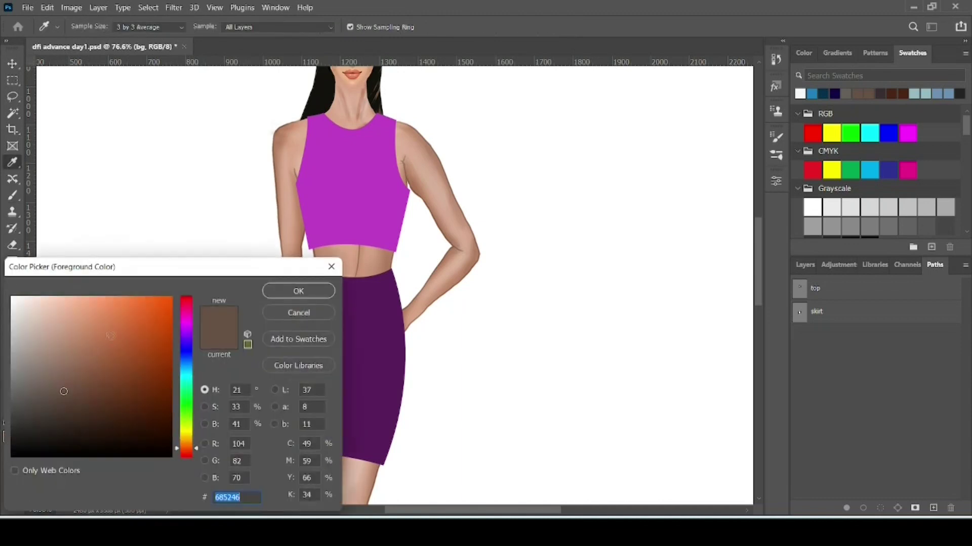
pyautogui.moveTo(111, 268); pyautogui.dragTo(599, 129)
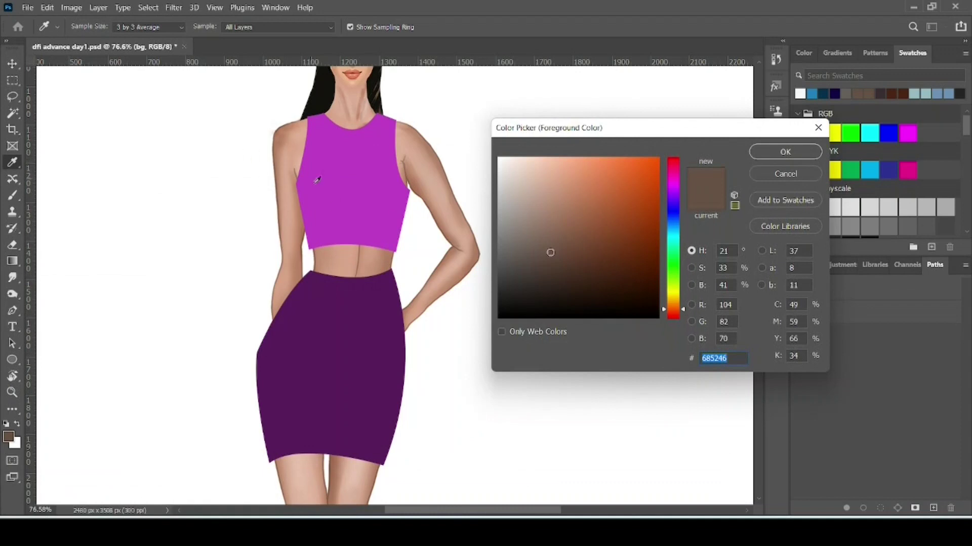
pyautogui.click(370, 300)
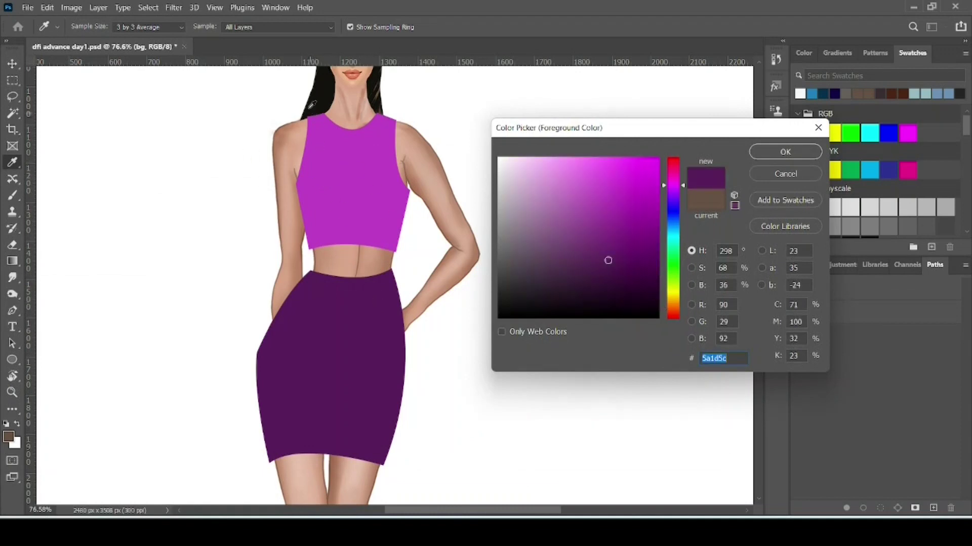
pyautogui.click(758, 152)
pyautogui.press('b')
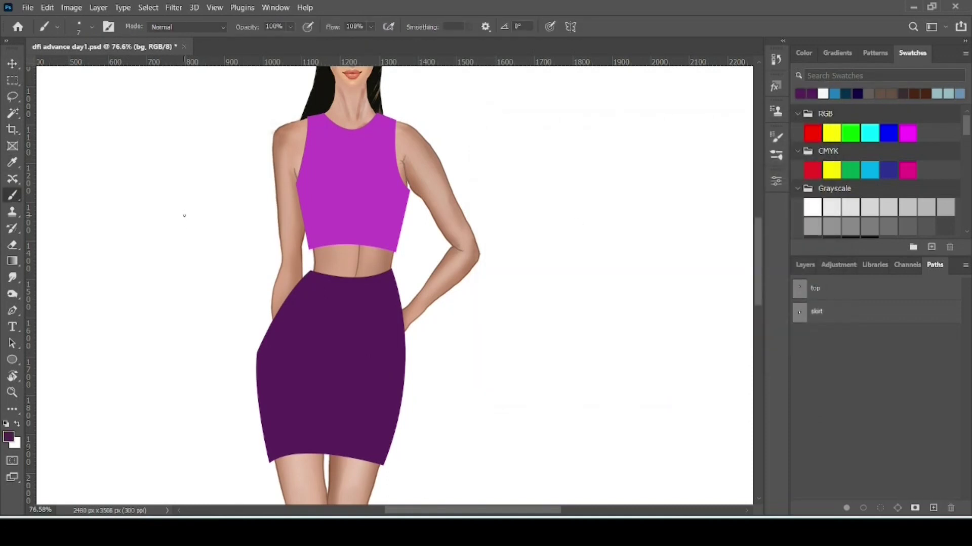
# Step: Test and undo a purple stroke, show the 'top' path outline, then list the layers
pyautogui.moveTo(192, 138); pyautogui.dragTo(178, 276)
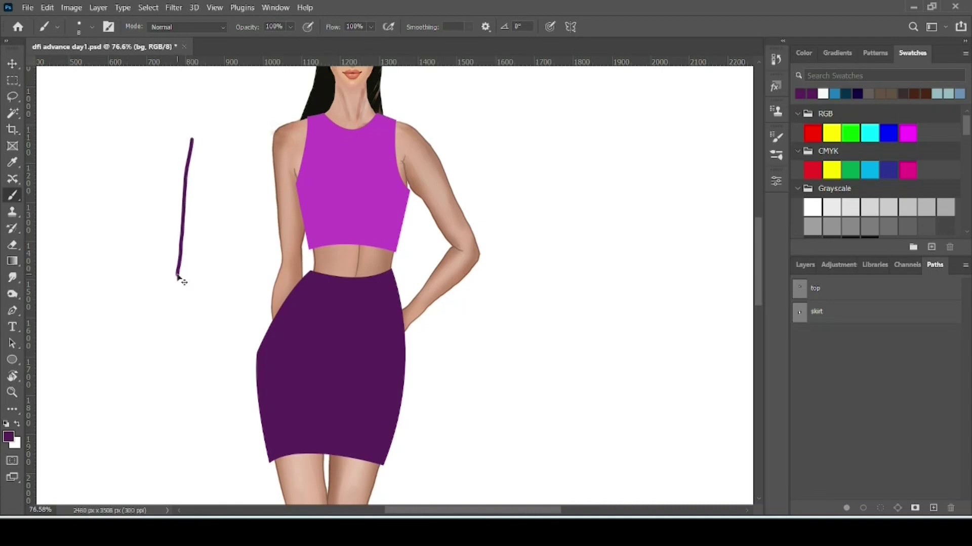
pyautogui.hotkey('ctrl', 'z')
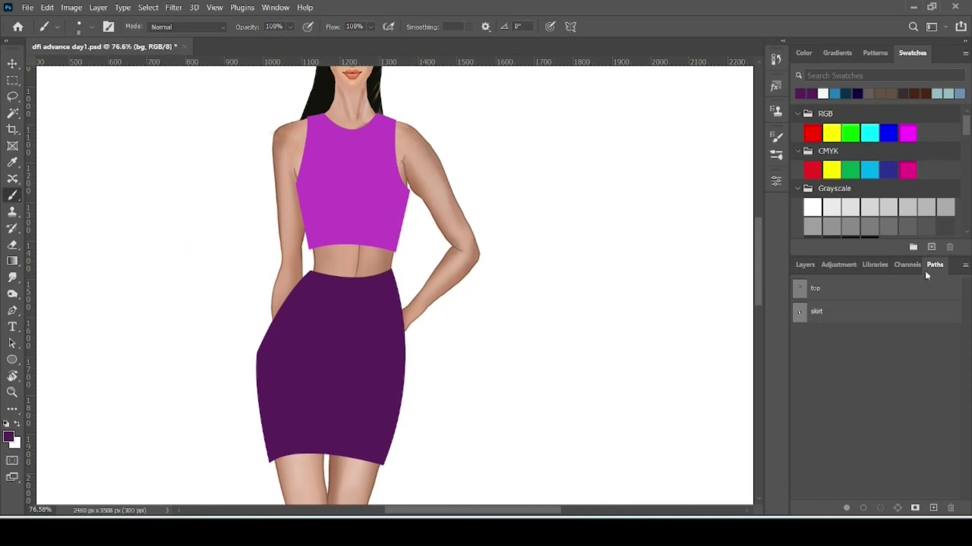
pyautogui.click(831, 292)
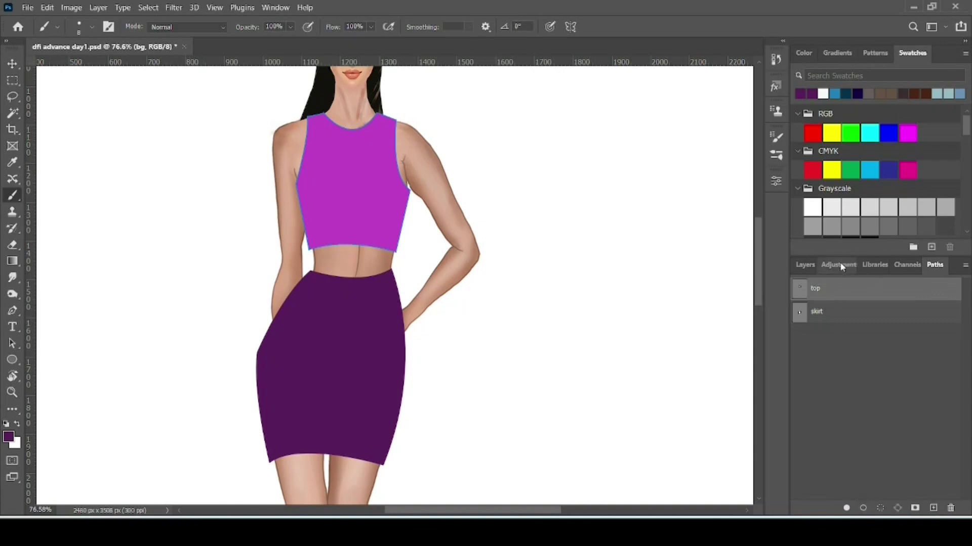
pyautogui.click(805, 265)
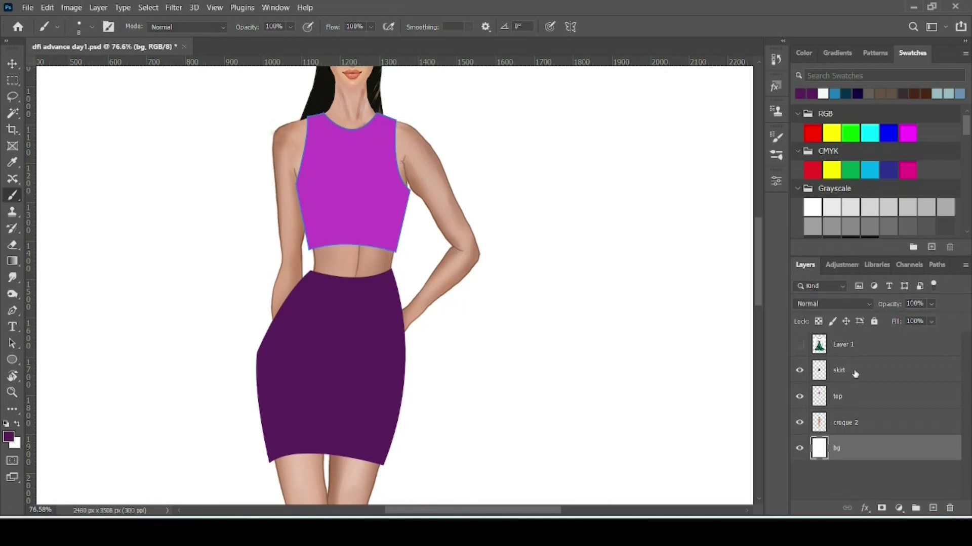
# Step: Add a new layer above 'top' named 'top outline', then go back to Paths
pyautogui.click(850, 399)
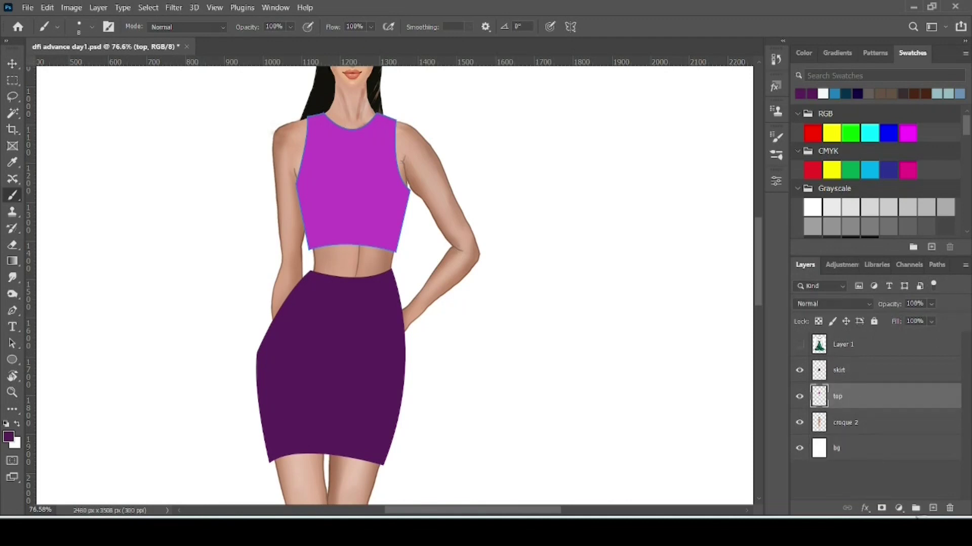
pyautogui.click(933, 508)
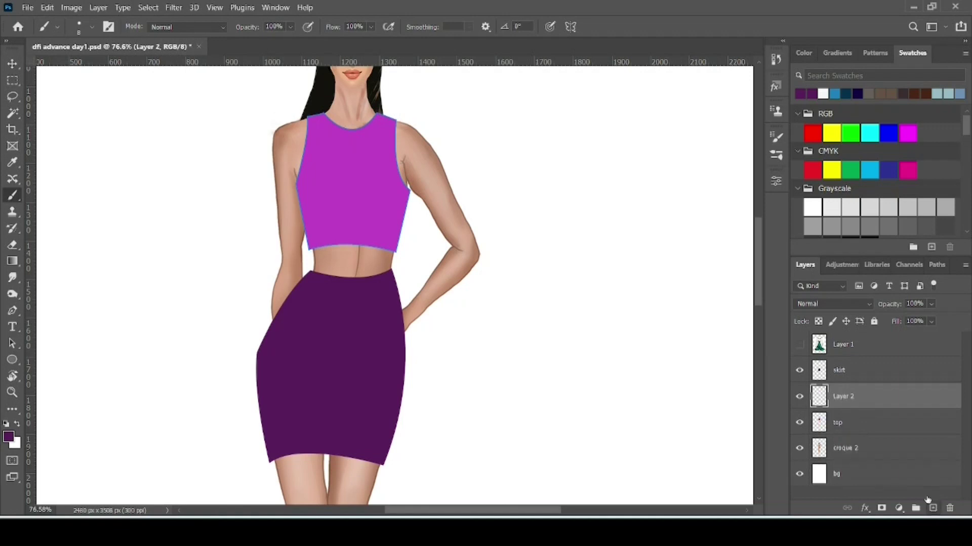
pyautogui.doubleClick(845, 396)
pyautogui.write('top cutline')
pyautogui.press('Return')
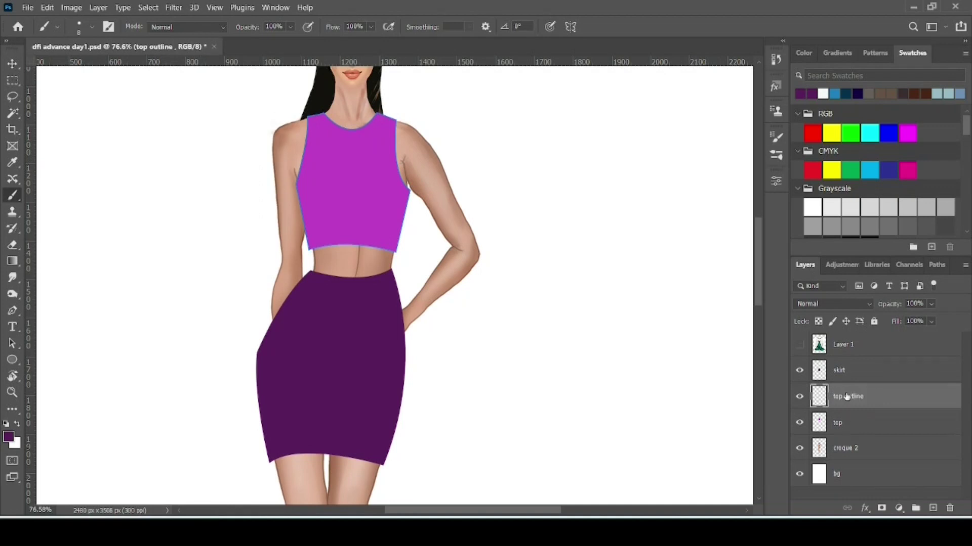
pyautogui.click(940, 265)
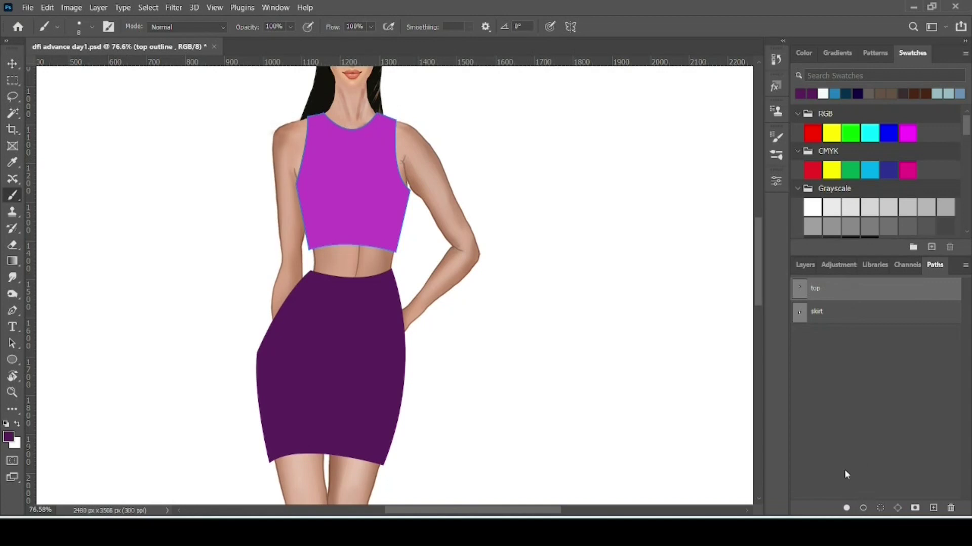
# Step: Stroke the 'top' path with the dark purple brush and deselect the path to check it
pyautogui.click(862, 508)
pyautogui.click(870, 406)
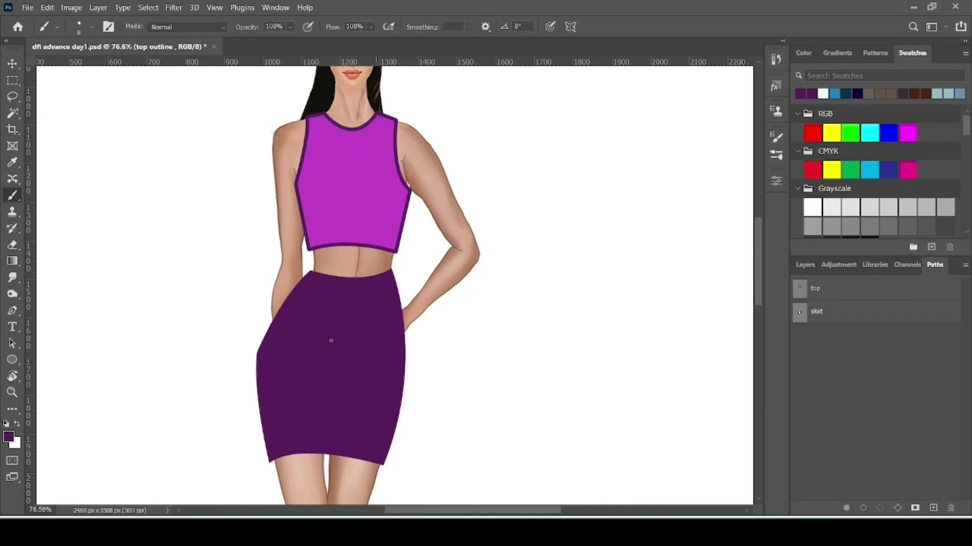
# Step: Zoom in, test and undo a brush stroke, then reselect the 'top' path
pyautogui.scroll(3, 379, 226)
pyautogui.scroll(-2, 379, 215)
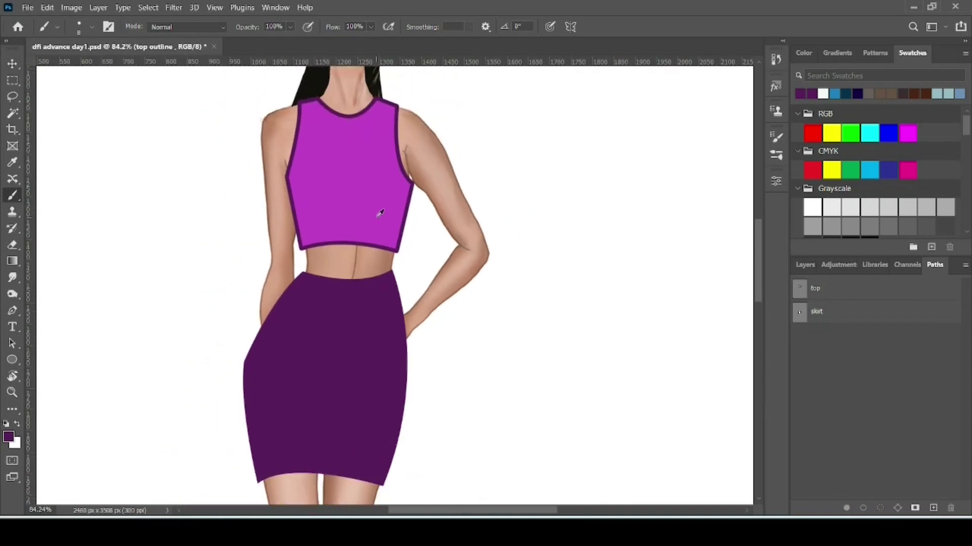
pyautogui.scroll(2, 321, 197)
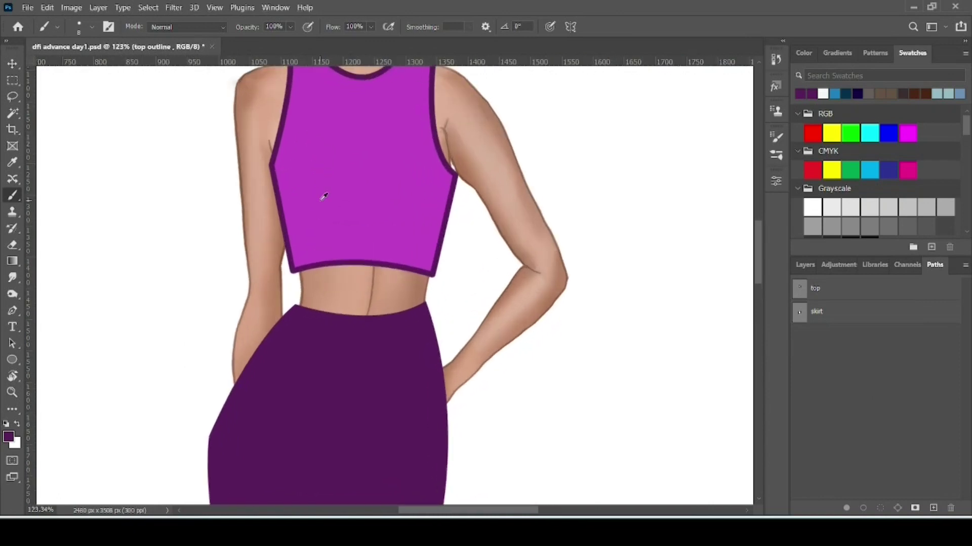
pyautogui.moveTo(270, 215); pyautogui.dragTo(435, 256)
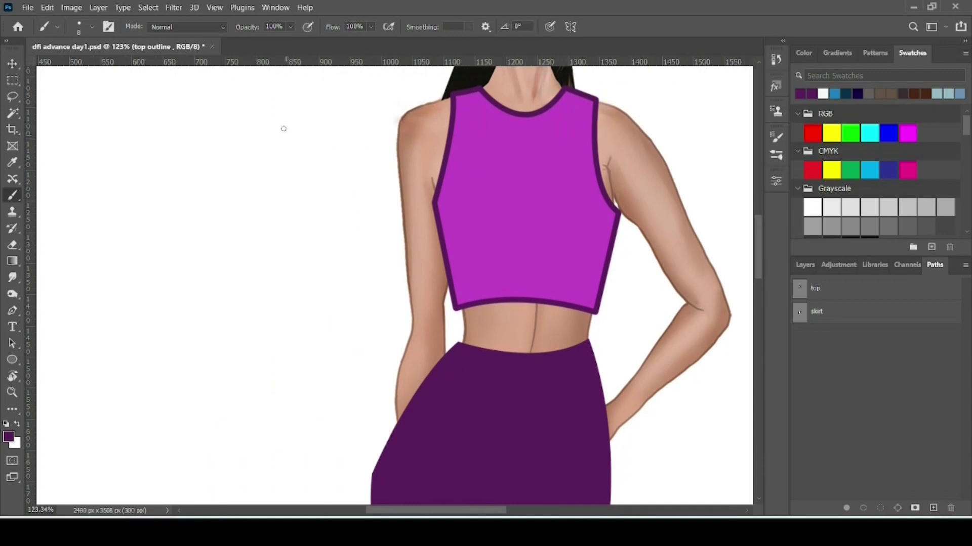
pyautogui.moveTo(283, 120); pyautogui.dragTo(283, 210)
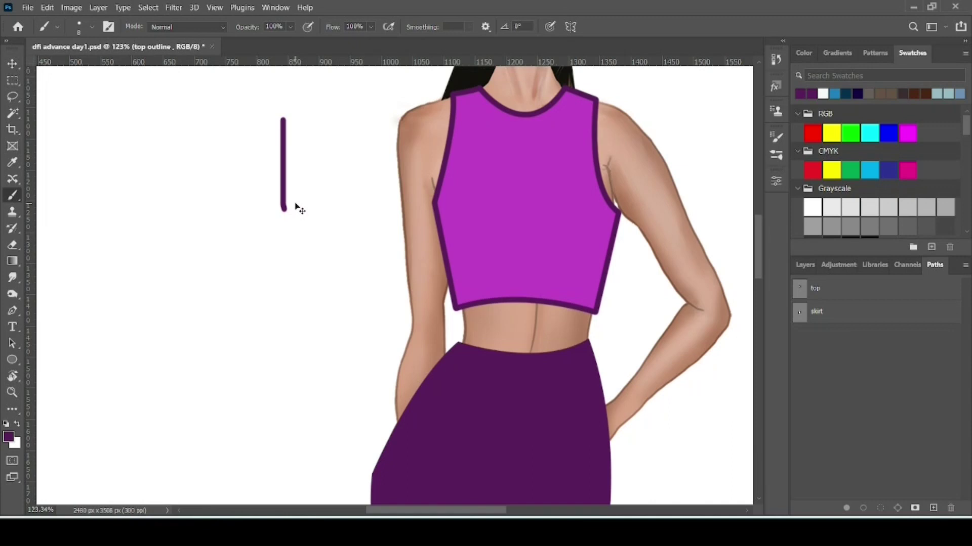
pyautogui.hotkey('ctrl', 'z')
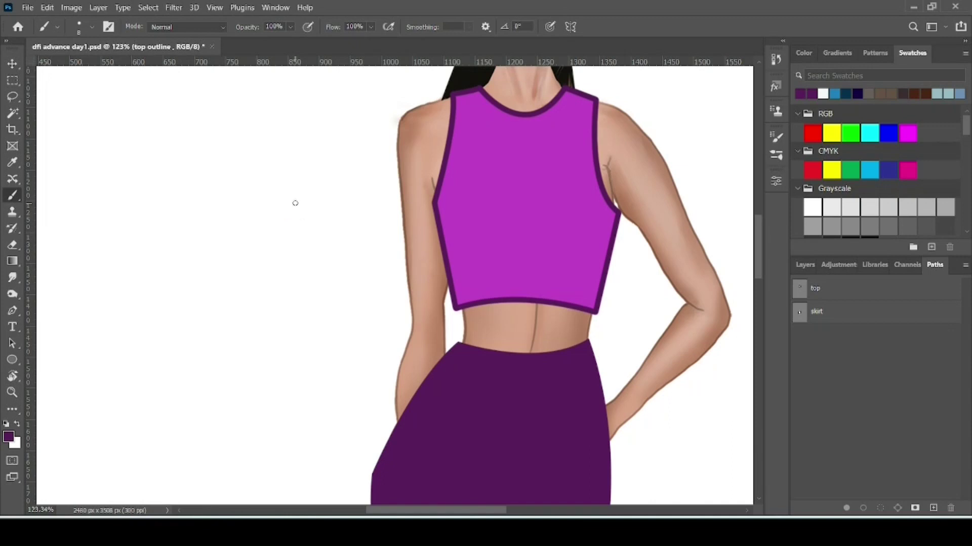
pyautogui.scroll(-3, 295, 203)
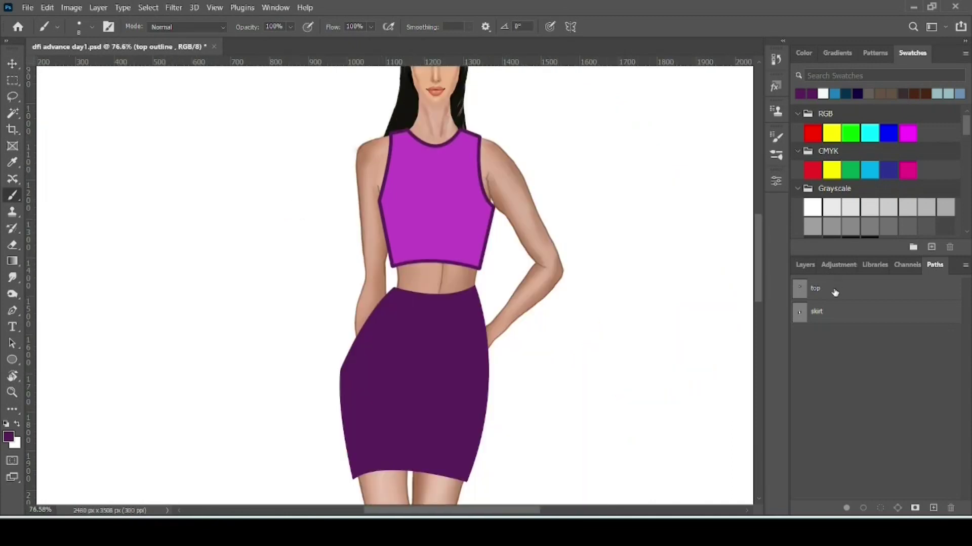
pyautogui.click(850, 293)
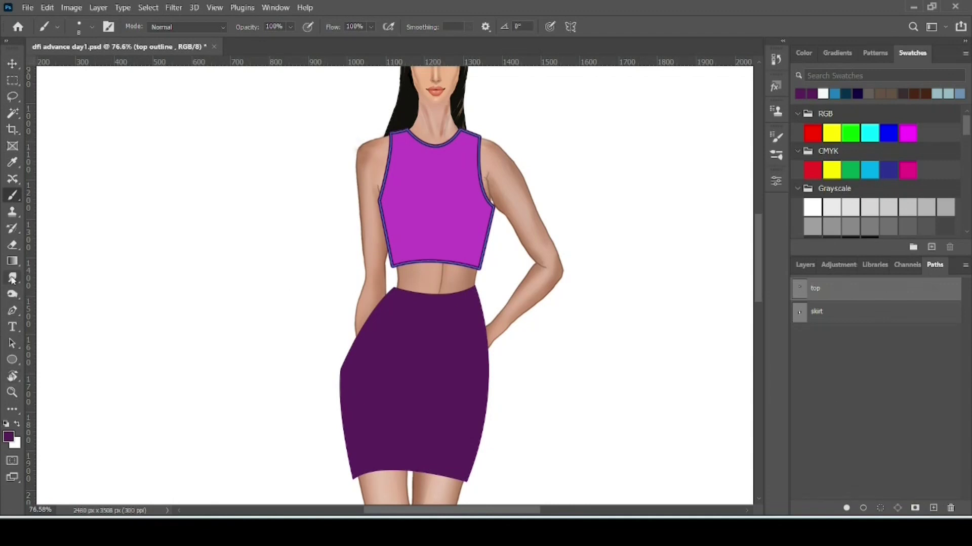
# Step: Set the Pen tool to Path mode with the Subtract Front Shape operation
pyautogui.click(11, 314)
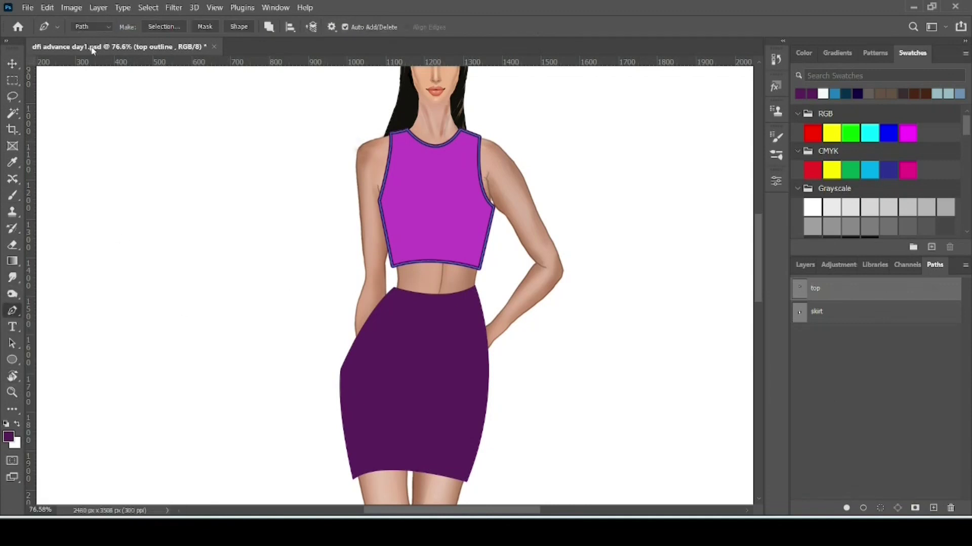
pyautogui.click(107, 26)
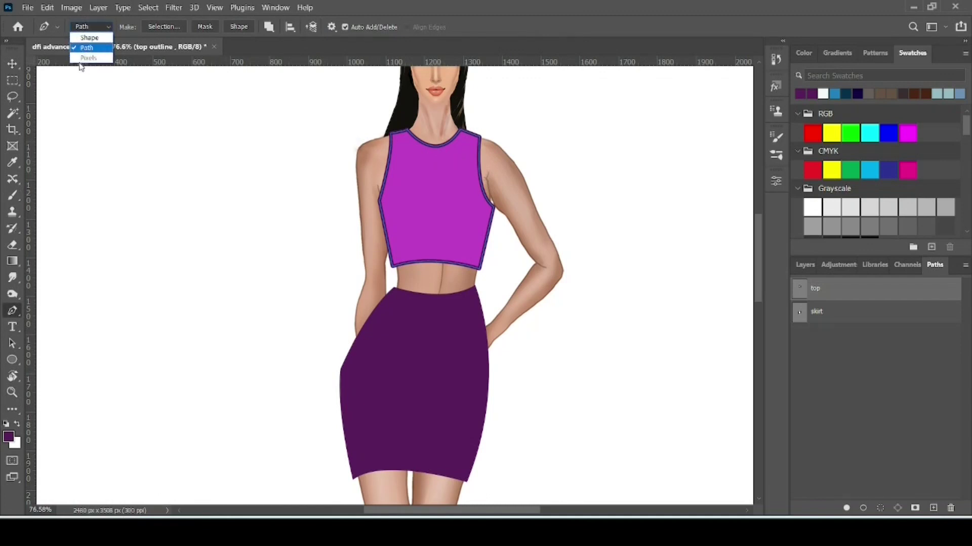
pyautogui.click(83, 51)
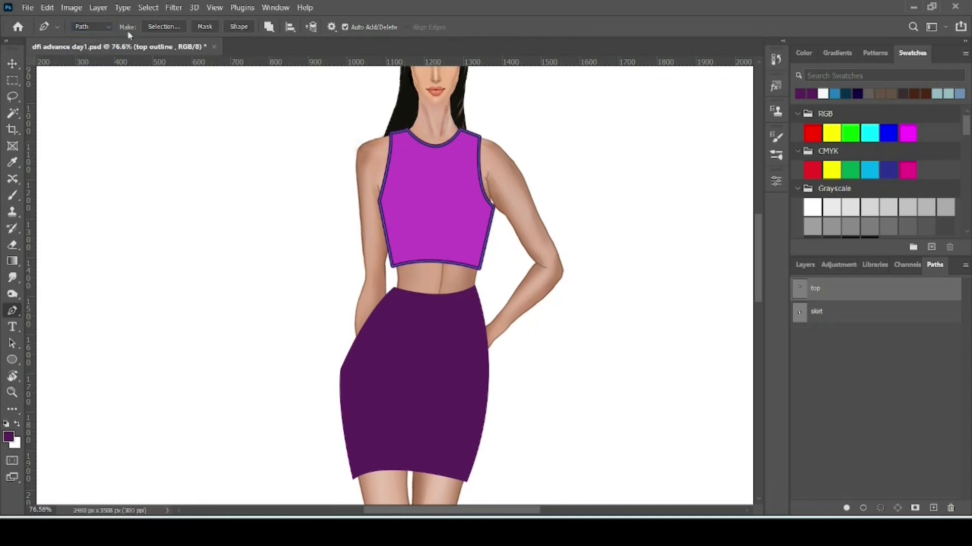
pyautogui.click(270, 29)
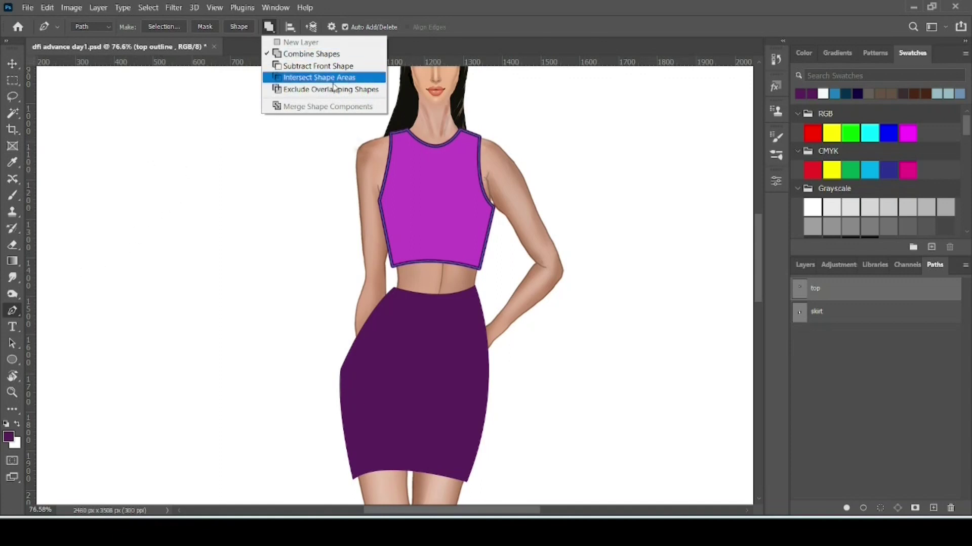
pyautogui.click(302, 66)
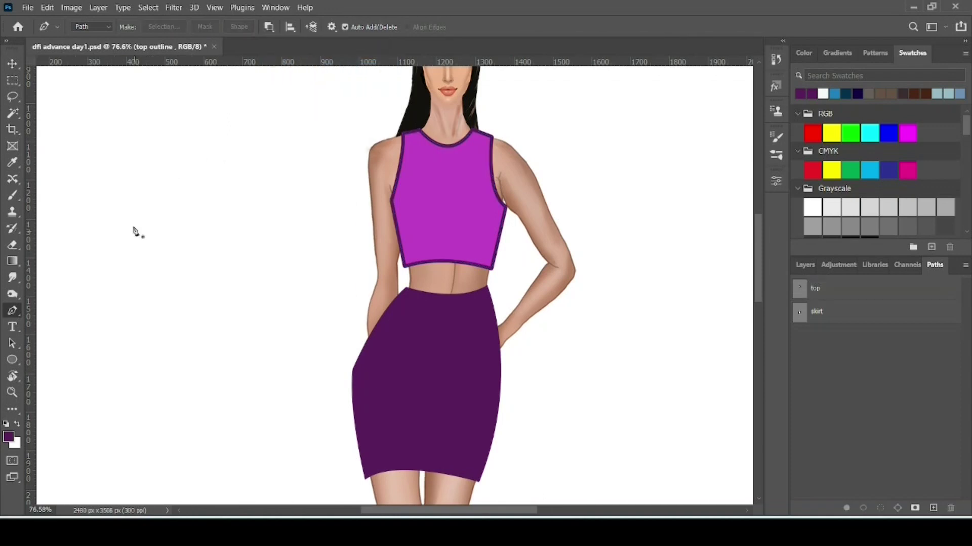
# Step: Draw a closed pentagon path left of the figure and save it as Path 1
pyautogui.click(132, 210)
pyautogui.click(228, 211)
pyautogui.click(269, 289)
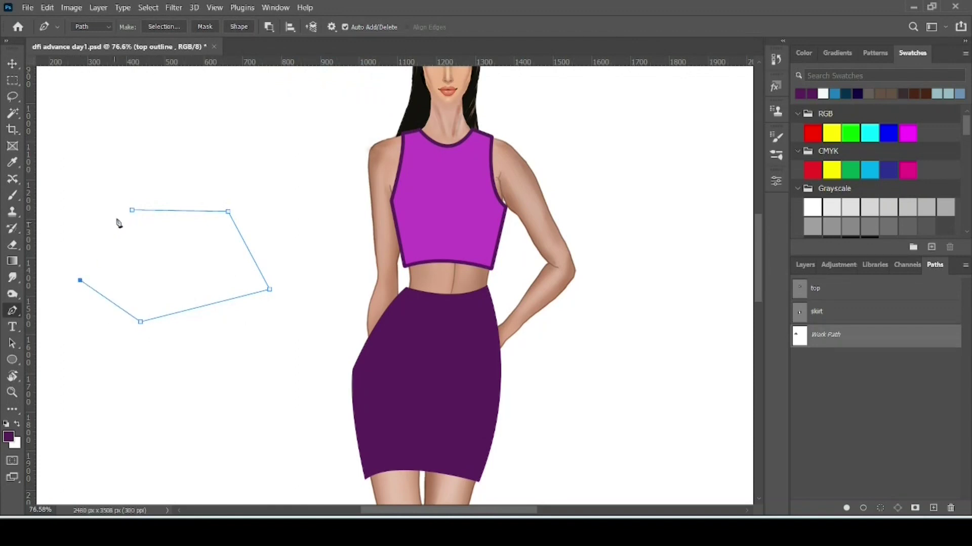
pyautogui.click(132, 210)
pyautogui.doubleClick(832, 335)
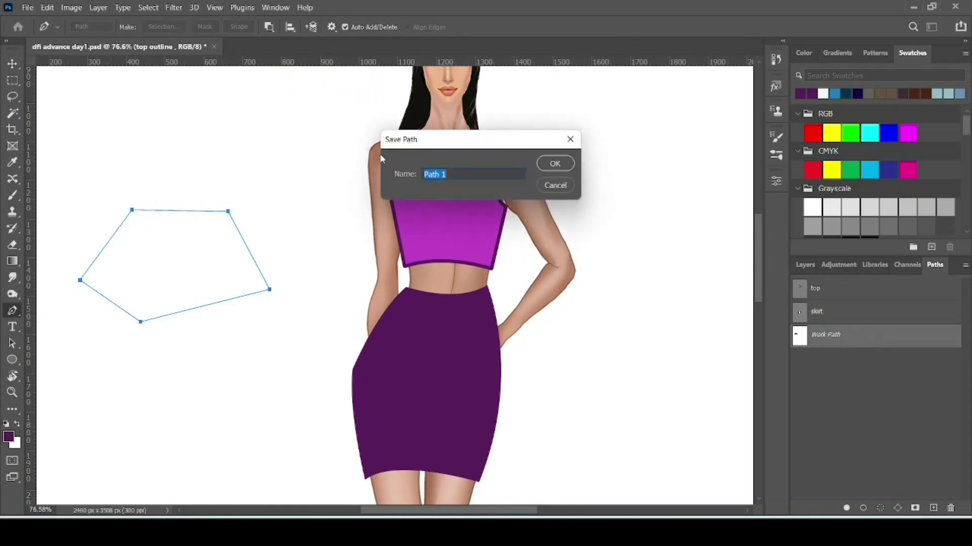
pyautogui.press('Return')
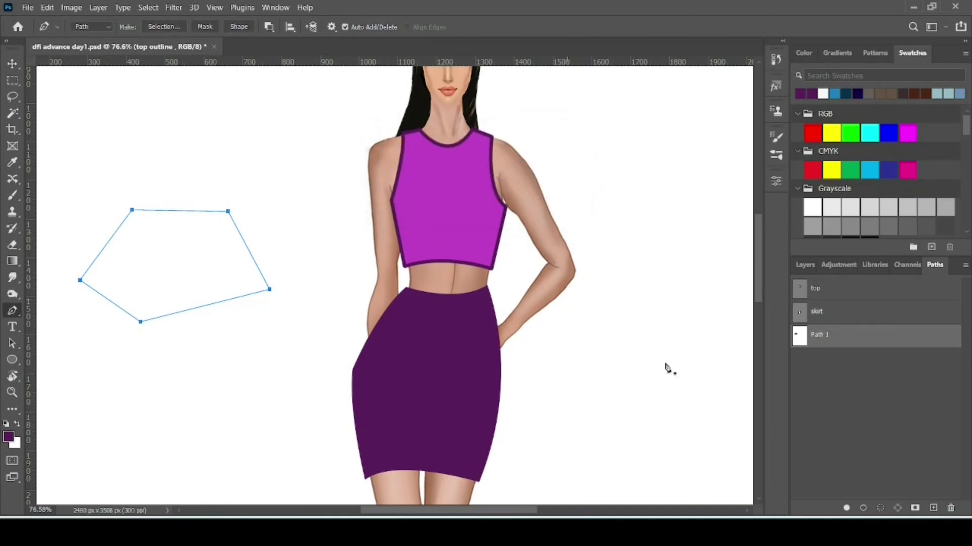
# Step: Add a new Layer 2 and fill Path 1 with the dark purple foreground colour
pyautogui.click(805, 265)
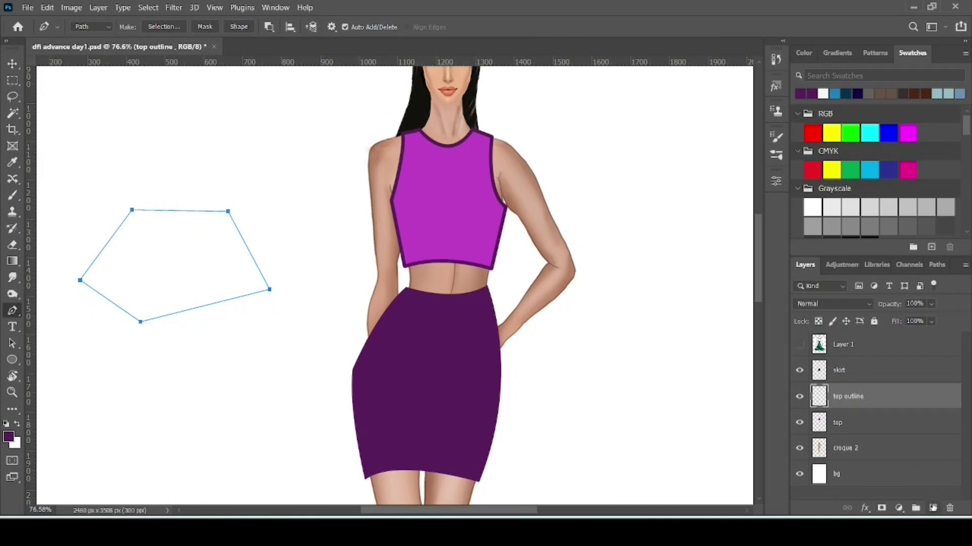
pyautogui.click(932, 508)
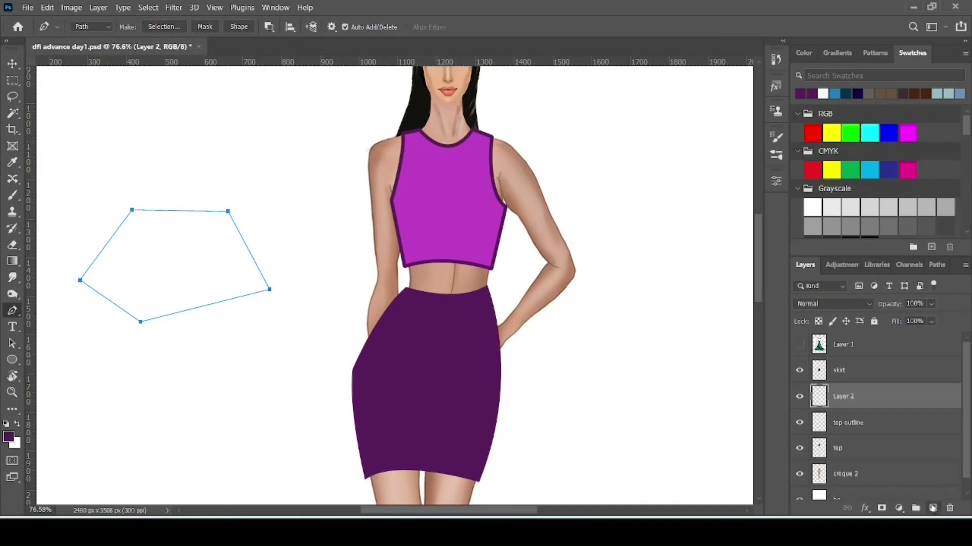
pyautogui.click(936, 266)
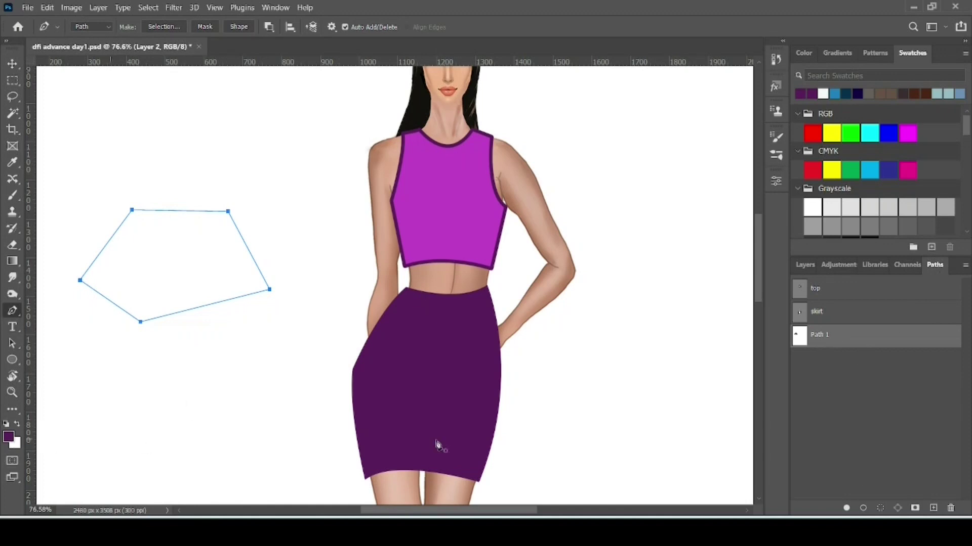
pyautogui.click(846, 509)
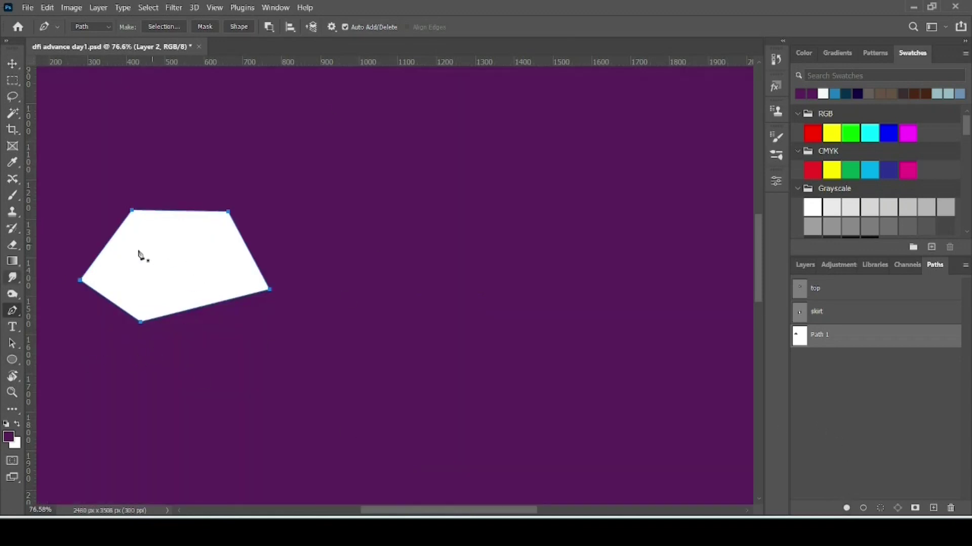
# Step: Zoom out to inspect the subtracted fill, then undo the dark purple path fill
pyautogui.scroll(-3, 145, 257)
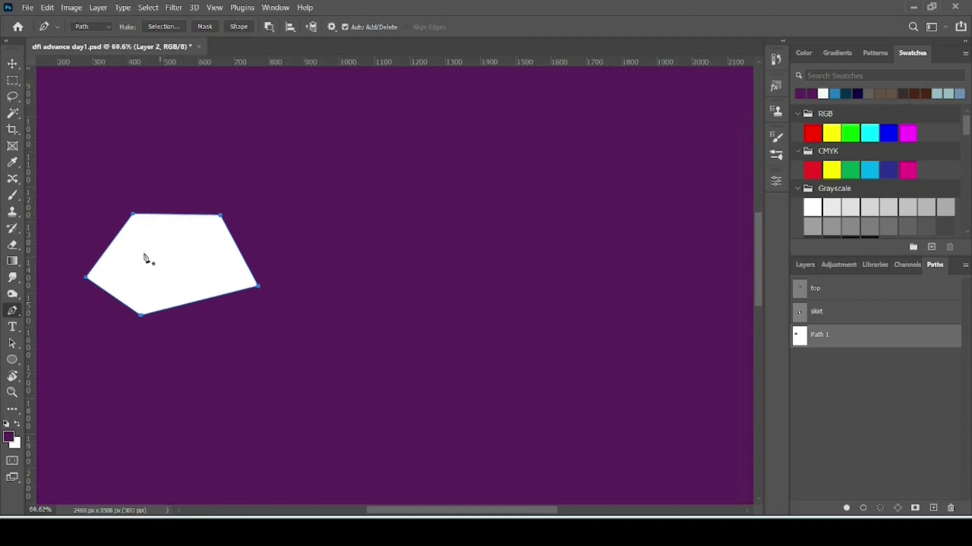
pyautogui.scroll(-1, 145, 257)
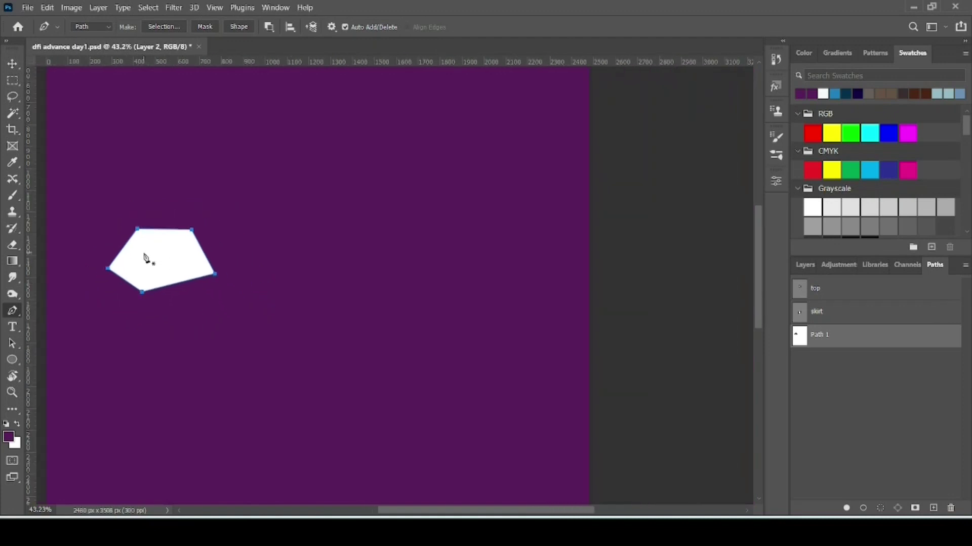
pyautogui.scroll(2, 145, 257)
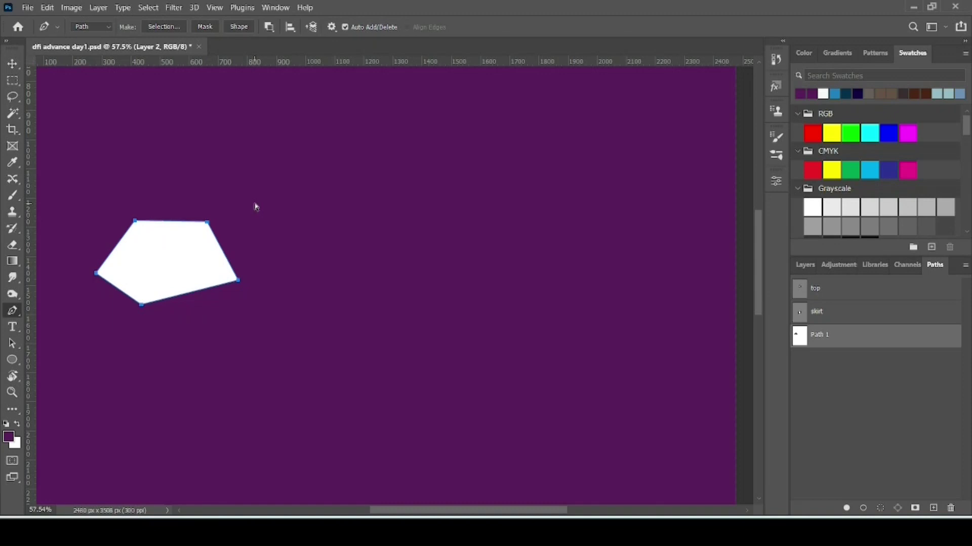
pyautogui.hotkey('ctrl', 'z')
pyautogui.hotkey('ctrl', 'z')
pyautogui.hotkey('ctrl', 'z')
pyautogui.hotkey('ctrl', 'z')
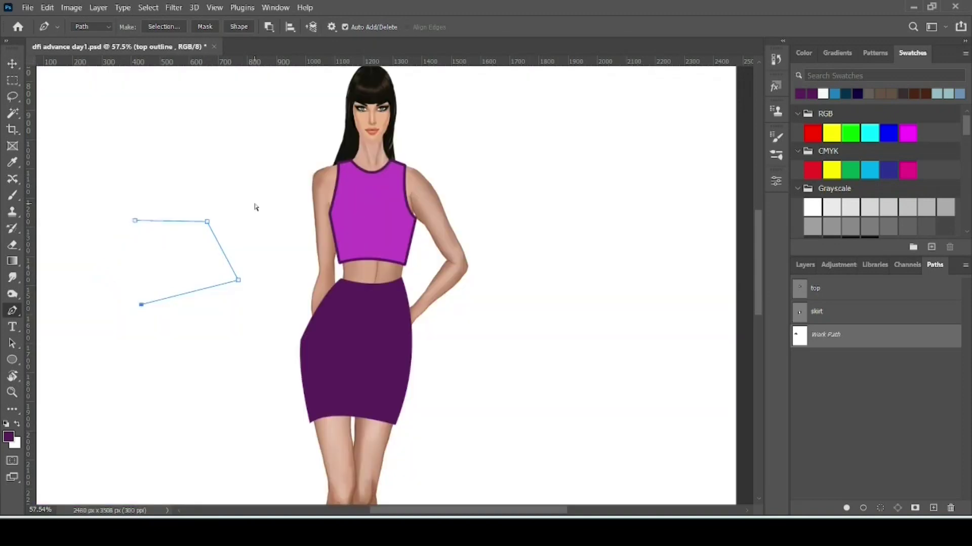
# Step: Set path operations back to Combine Shapes, delete the leftover open path, and recentre the figure
pyautogui.click(269, 26)
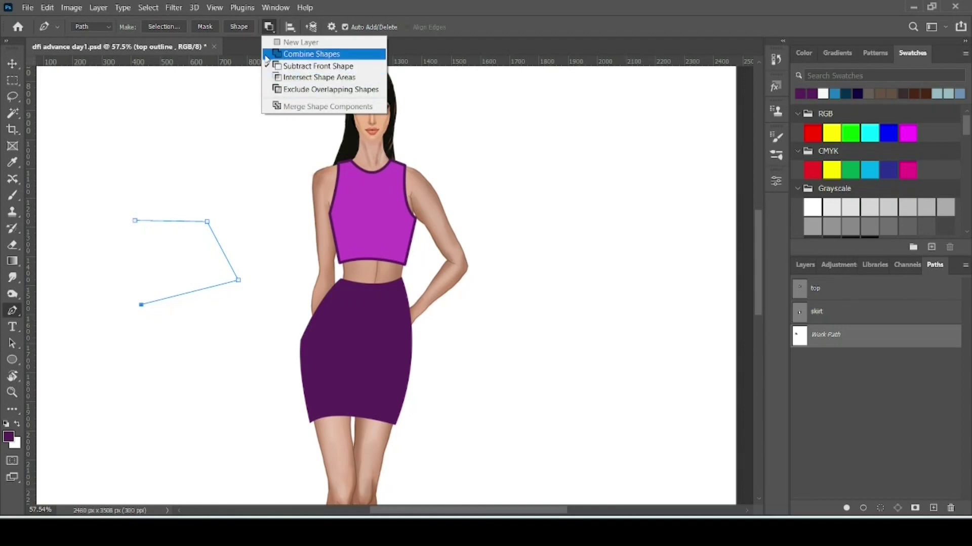
pyautogui.click(295, 55)
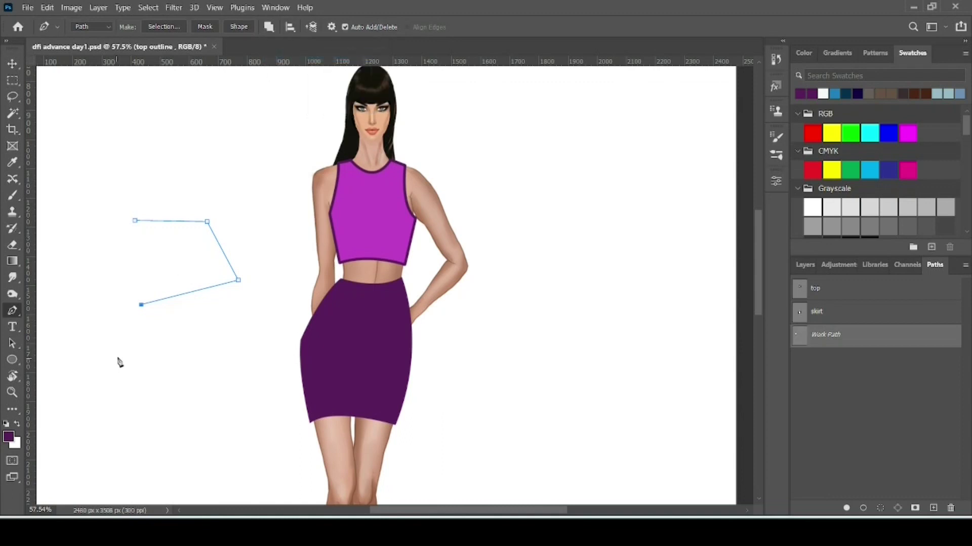
pyautogui.press('Delete')
pyautogui.press('Delete')
pyautogui.scroll(1, 184, 344)
pyautogui.moveTo(311, 349); pyautogui.dragTo(198, 329)
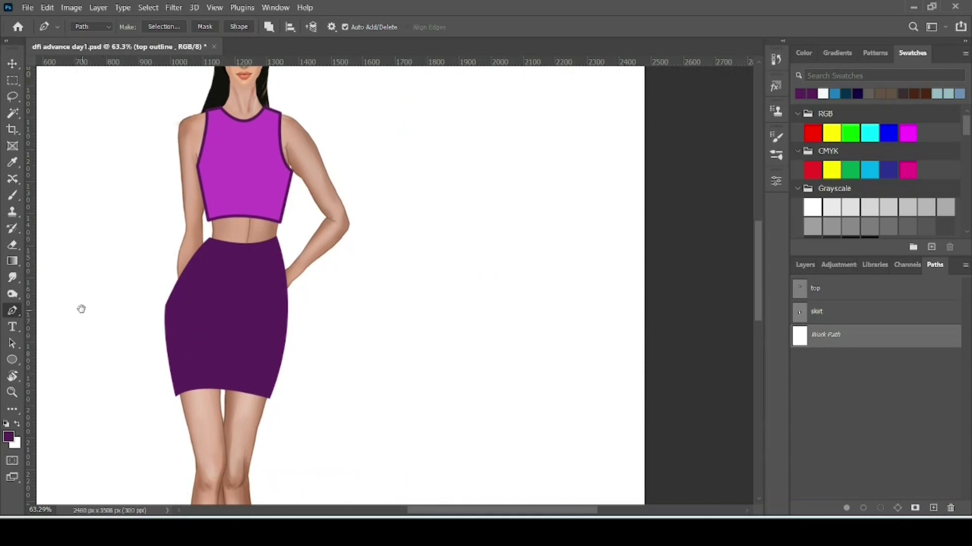
pyautogui.moveTo(80, 308); pyautogui.dragTo(189, 325)
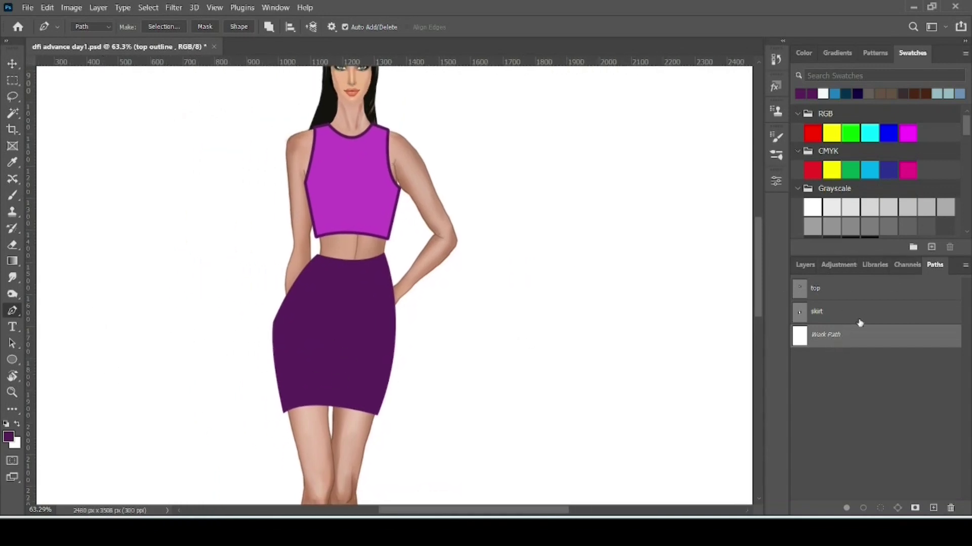
# Step: With the skirt layer selected, add an empty layer above it named 'skirt outline'
pyautogui.press('F7')
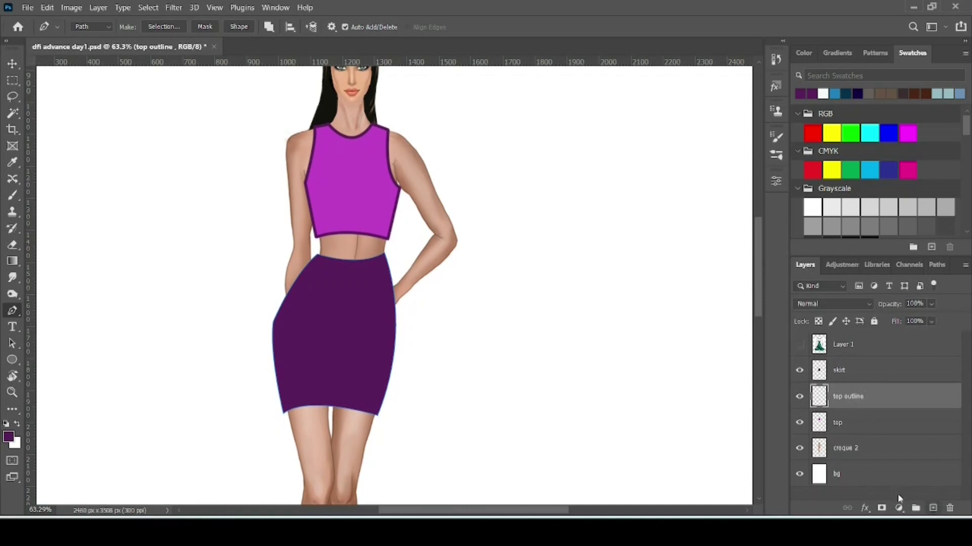
pyautogui.click(859, 371)
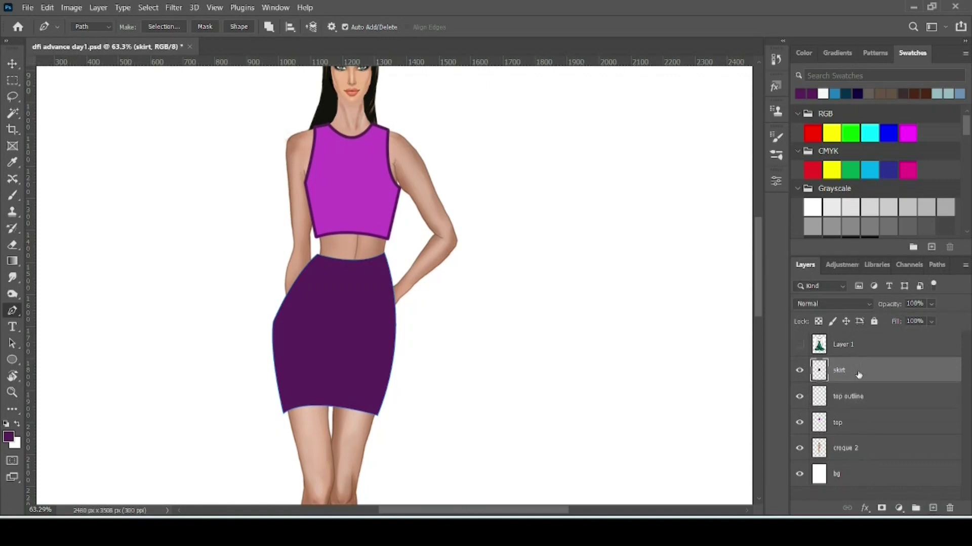
pyautogui.click(934, 508)
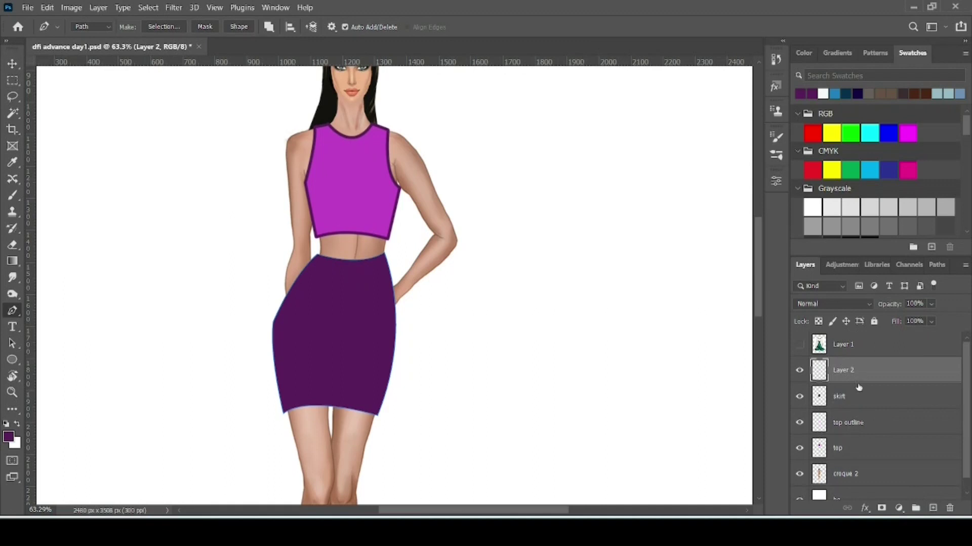
pyautogui.doubleClick(850, 371)
pyautogui.write('skirt outline')
pyautogui.press('Return')
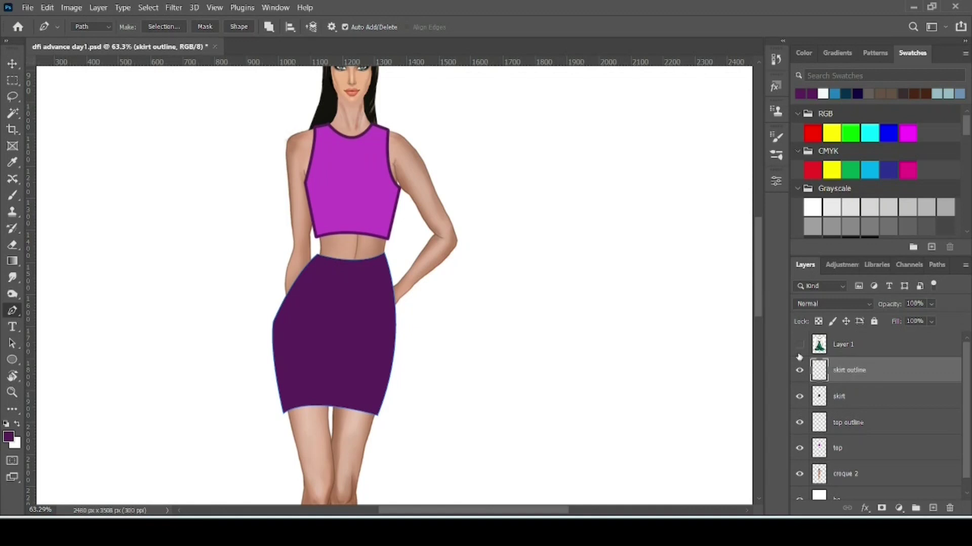
pyautogui.click(8, 436)
# Step: Sample the top's magenta (#c342c8) from the canvas as the foreground colour
pyautogui.click(360, 202)
pyautogui.click(786, 153)
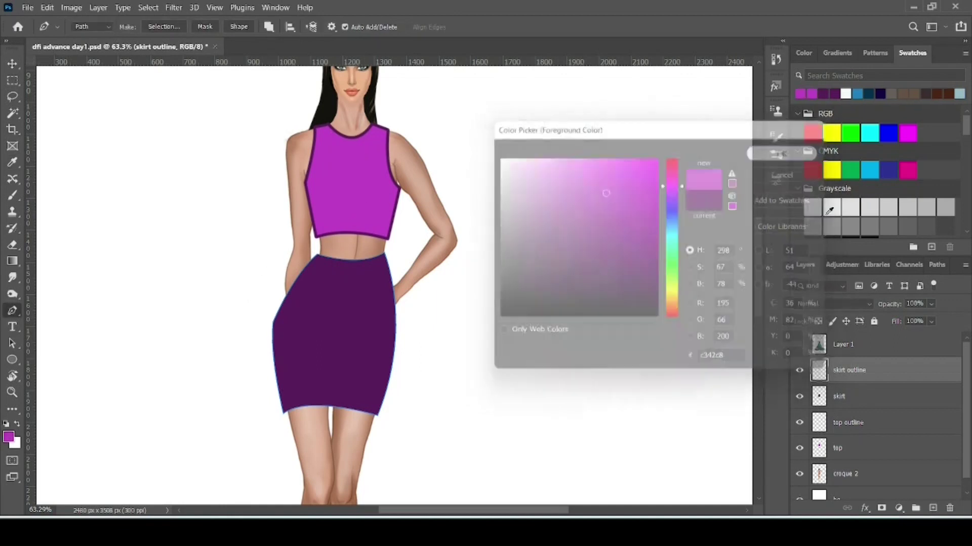
pyautogui.click(935, 265)
# Step: Stroke the skirt path with the magenta brush, then deselect the path
pyautogui.click(14, 195)
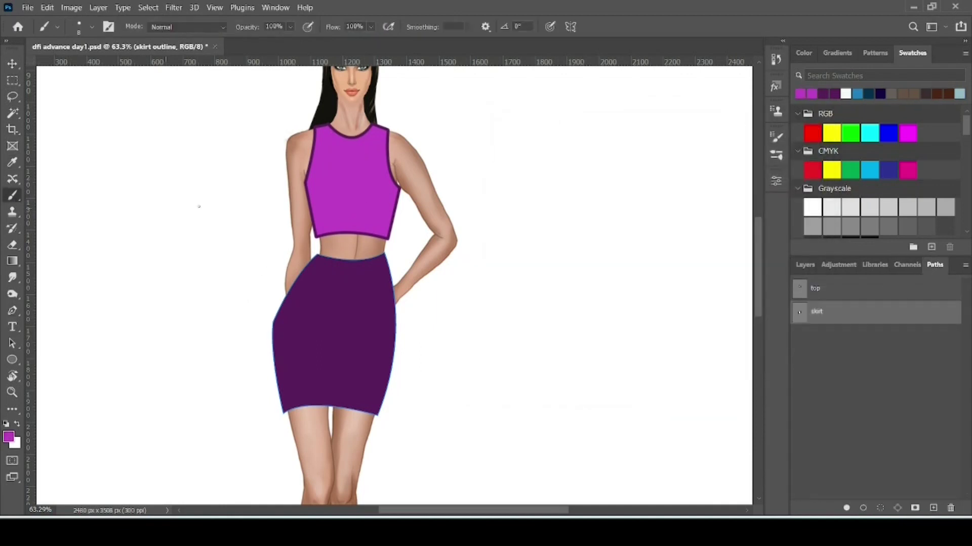
pyautogui.moveTo(189, 189); pyautogui.dragTo(152, 284)
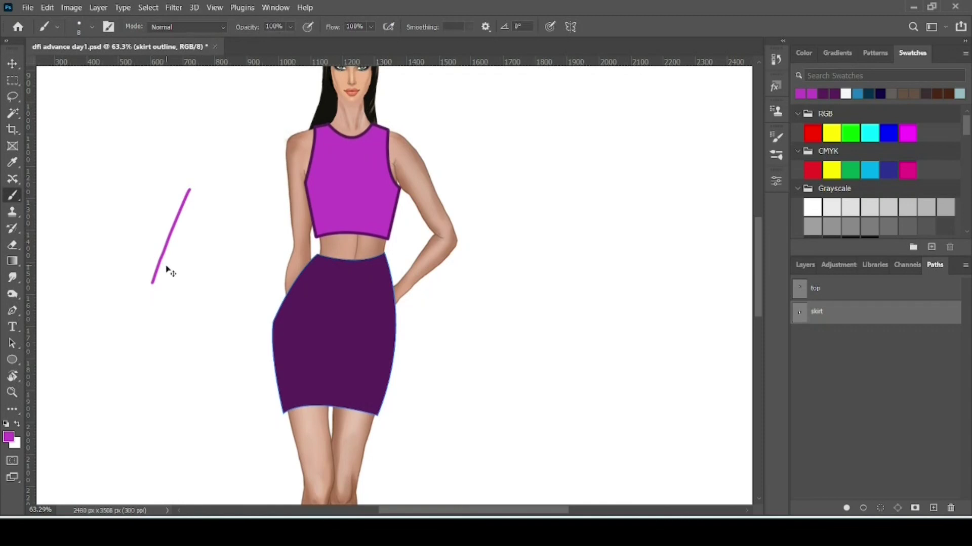
pyautogui.hotkey('ctrl', 'z')
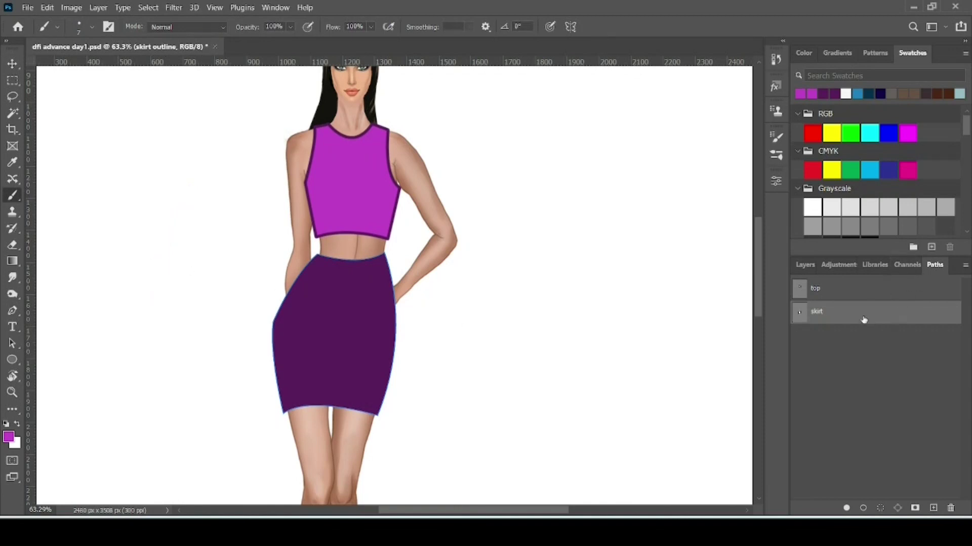
pyautogui.click(863, 509)
pyautogui.click(838, 419)
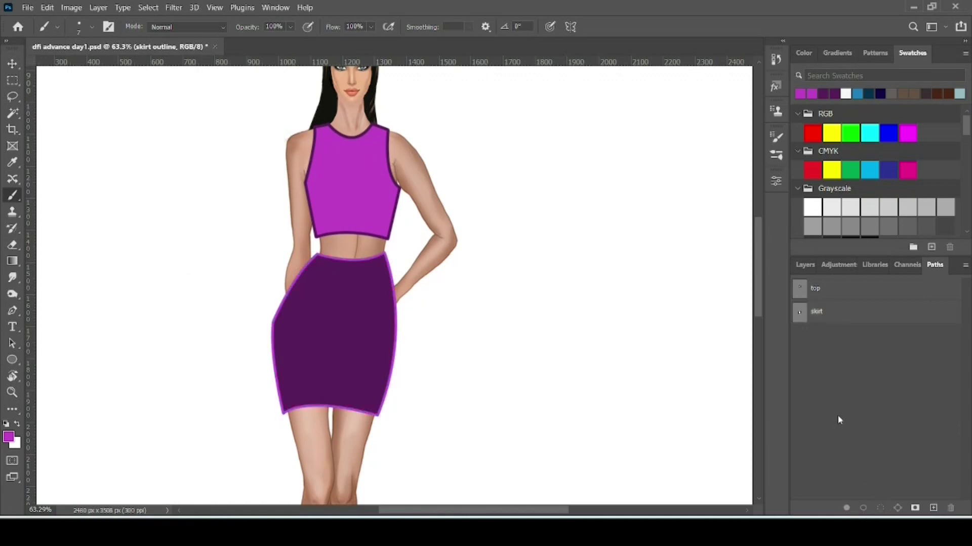
pyautogui.scroll(3, 310, 332)
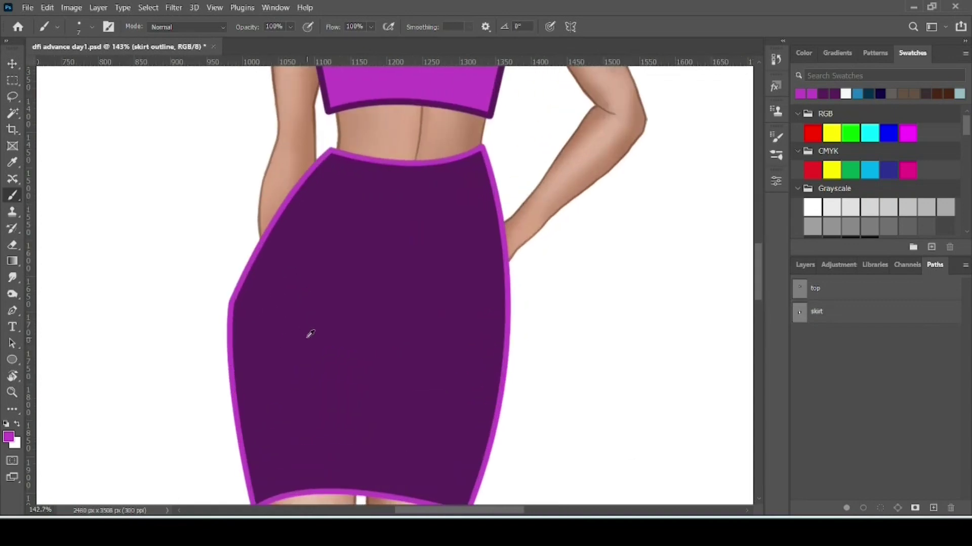
pyautogui.scroll(-3, 209, 304)
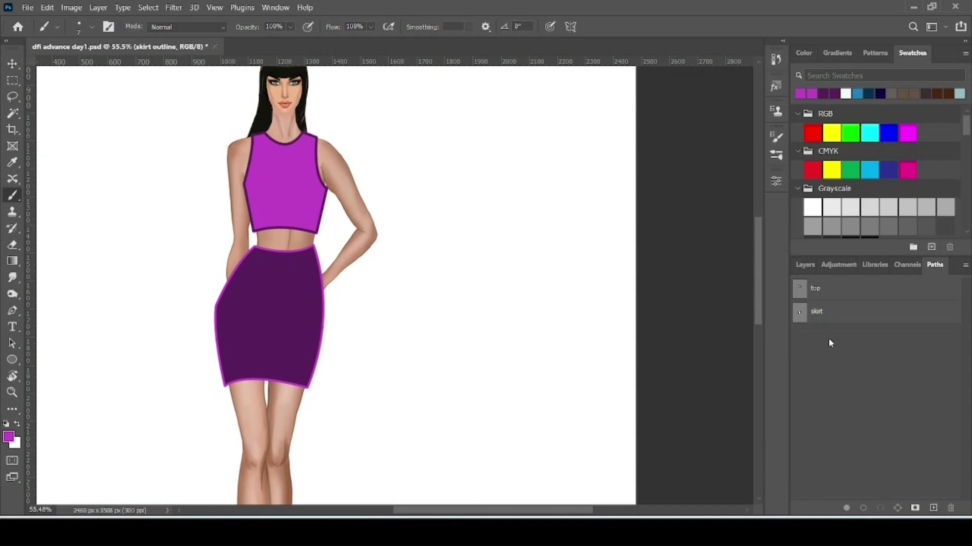
# Step: Load the top path as a selection, deselect it with Ctrl+D, and return to Layers
pyautogui.click(859, 291)
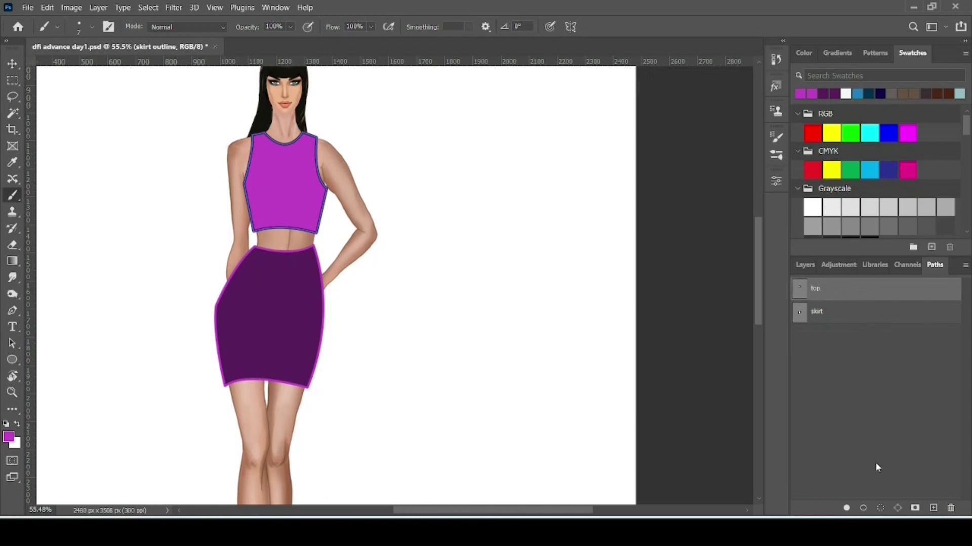
pyautogui.click(881, 508)
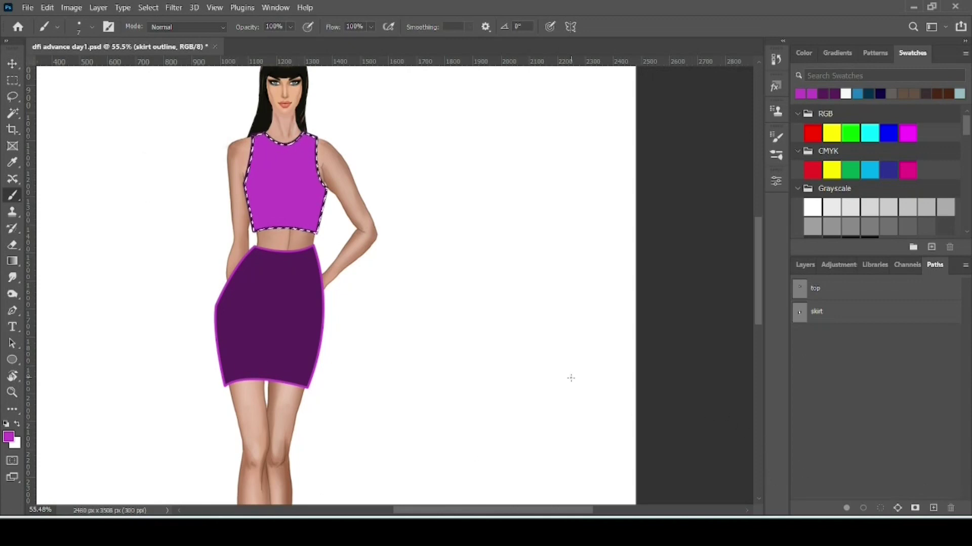
pyautogui.hotkey('ctrl', 'd')
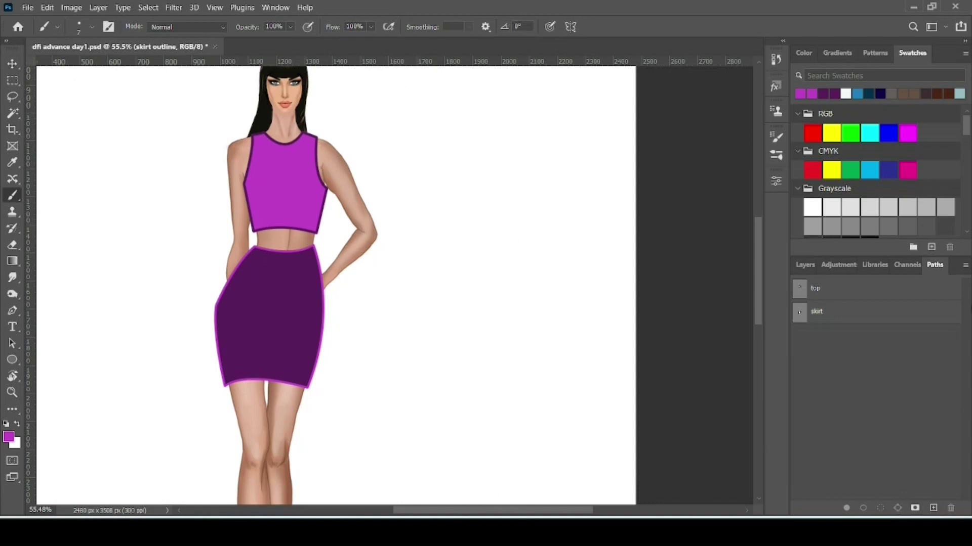
pyautogui.click(805, 266)
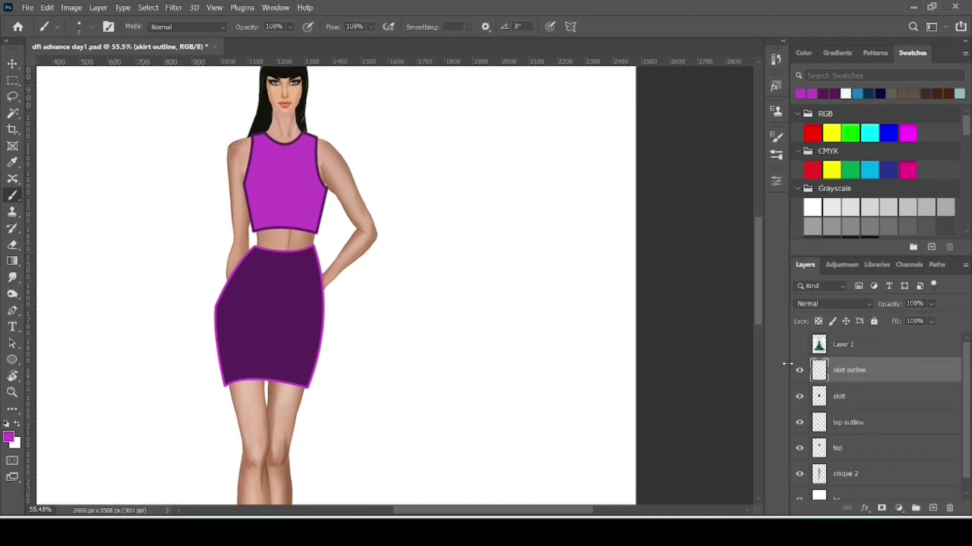
# Step: Show the green gown reference layer, zoom out and pan to frame the whole dress
pyautogui.click(799, 345)
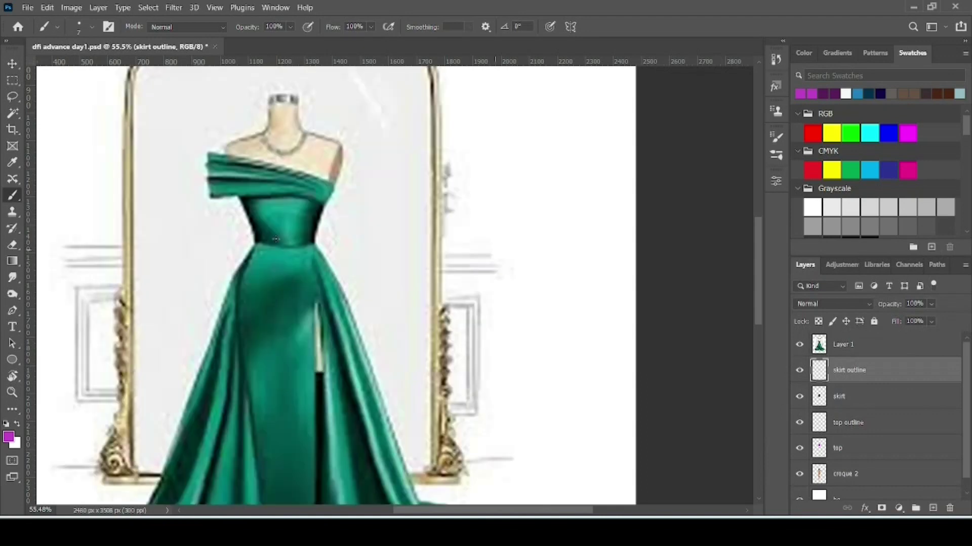
pyautogui.scroll(-2, 276, 239)
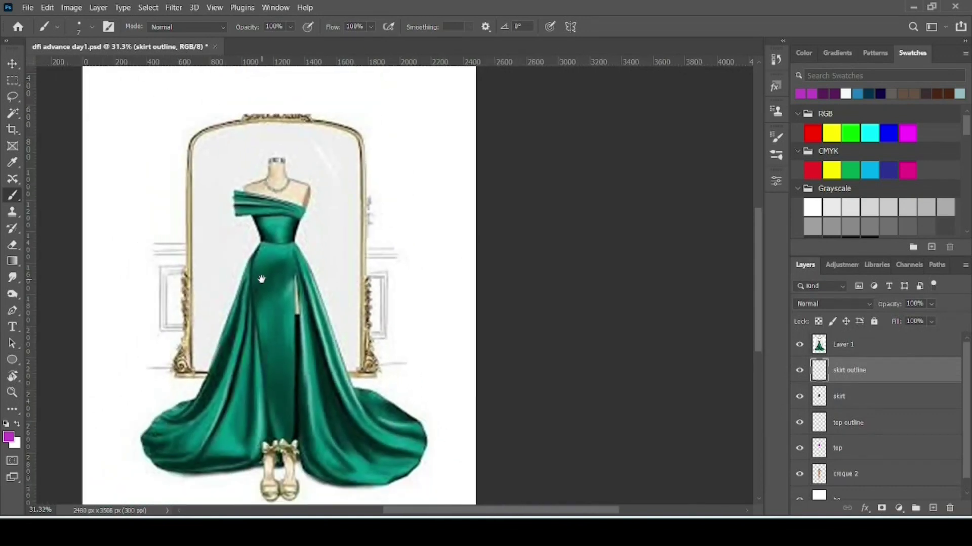
pyautogui.moveTo(261, 280); pyautogui.dragTo(506, 232)
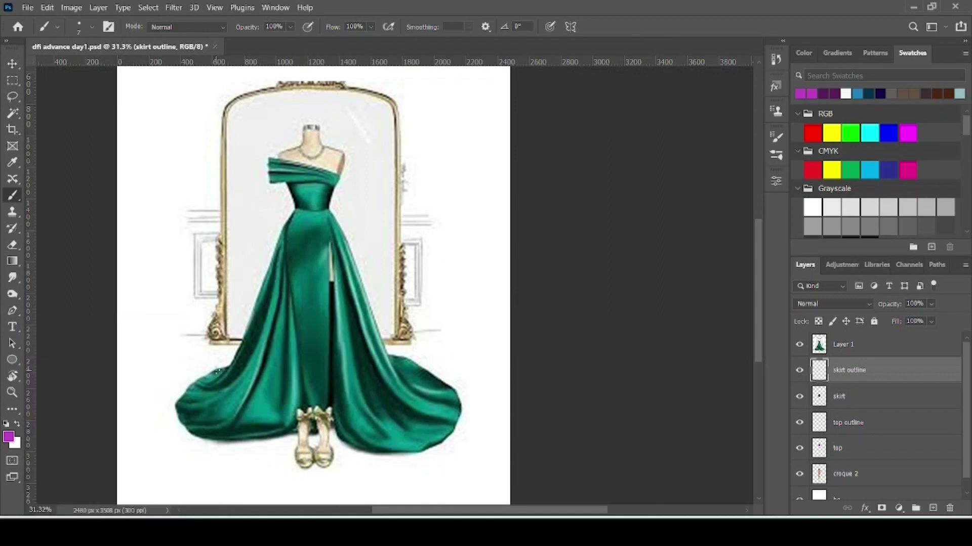
pyautogui.click(934, 266)
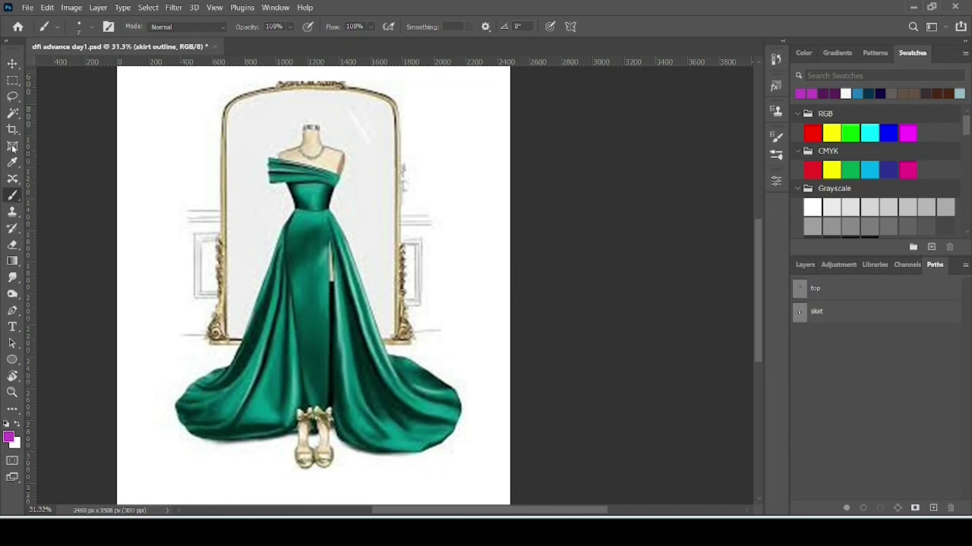
pyautogui.click(12, 114)
# Step: With the Quick Selection Tool, brush over the central panel, skirts, train and bodice
pyautogui.rightClick(11, 115)
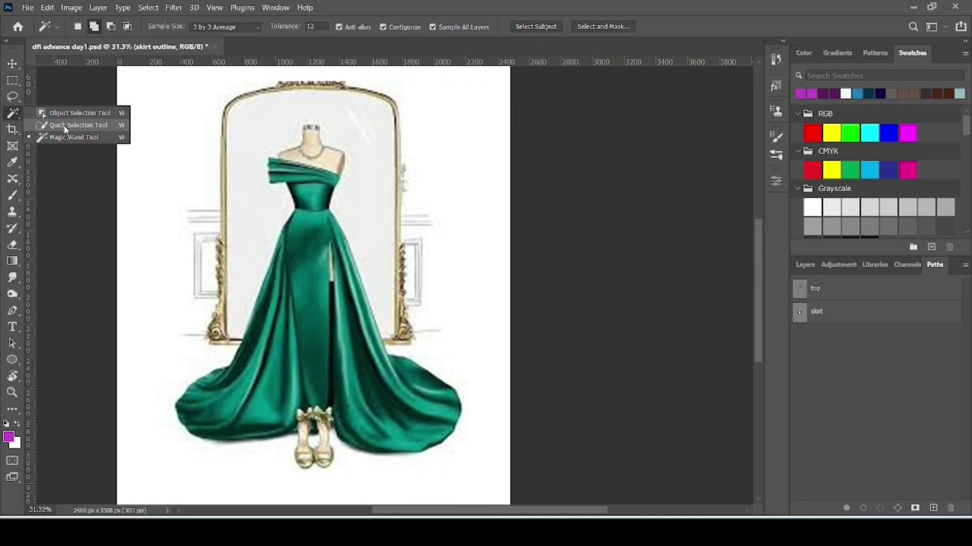
pyautogui.click(65, 126)
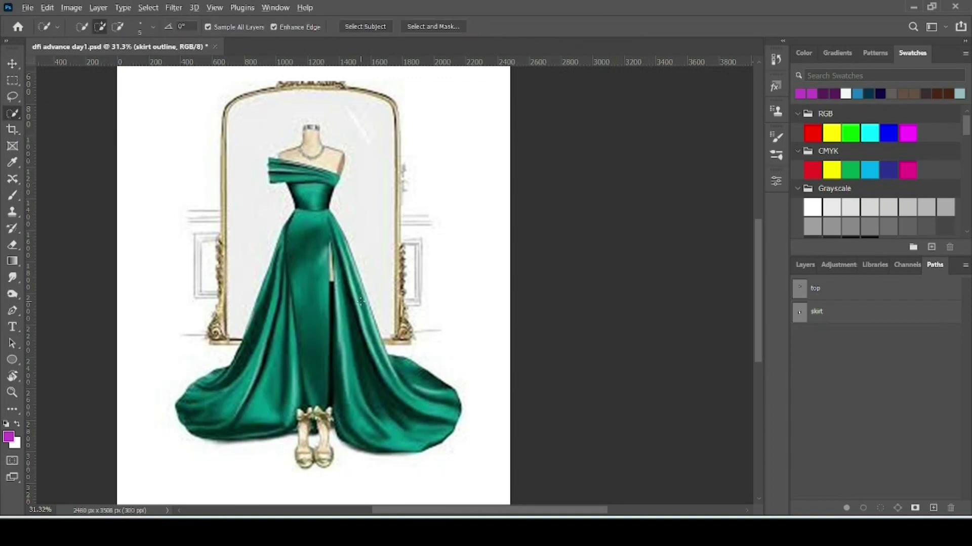
pyautogui.scroll(1, 298, 278)
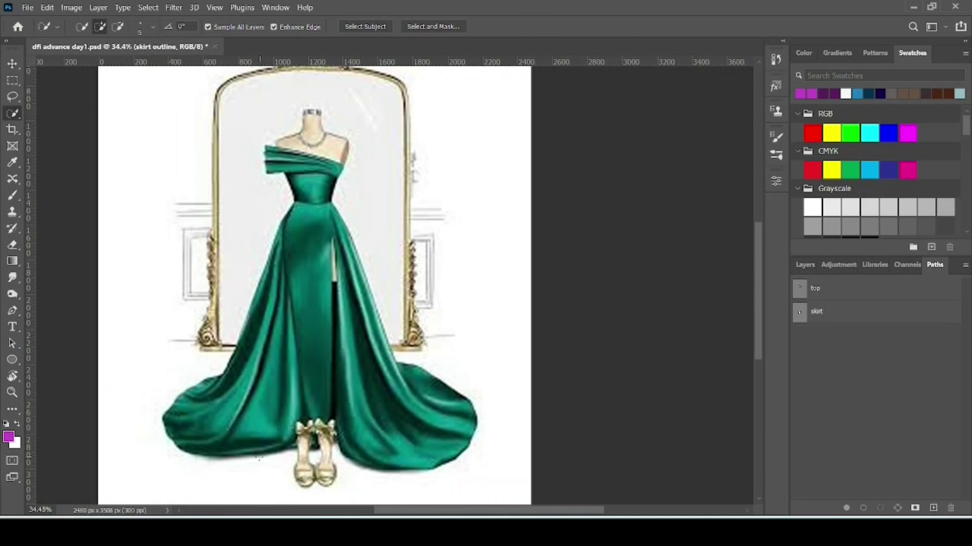
pyautogui.moveTo(305, 236)
pyautogui.mouseDown()
pyautogui.moveTo(311, 405)
pyautogui.moveTo(293, 385)
pyautogui.moveTo(328, 305)
pyautogui.mouseUp()
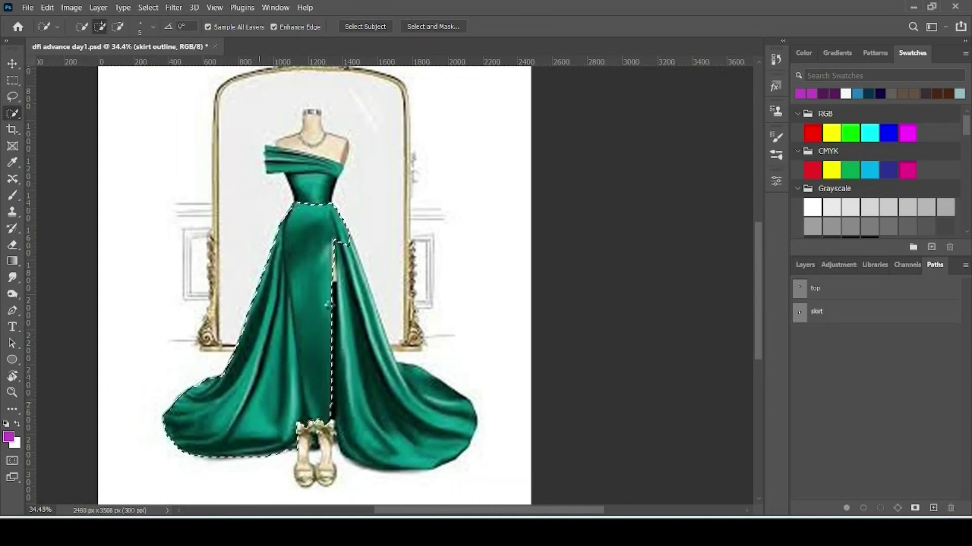
pyautogui.moveTo(345, 264); pyautogui.dragTo(398, 422)
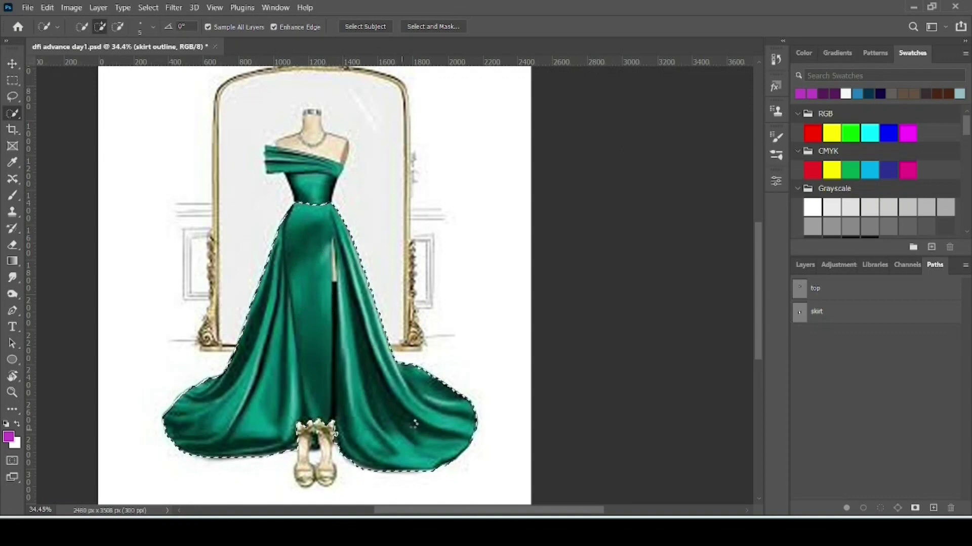
pyautogui.moveTo(306, 178); pyautogui.dragTo(304, 161)
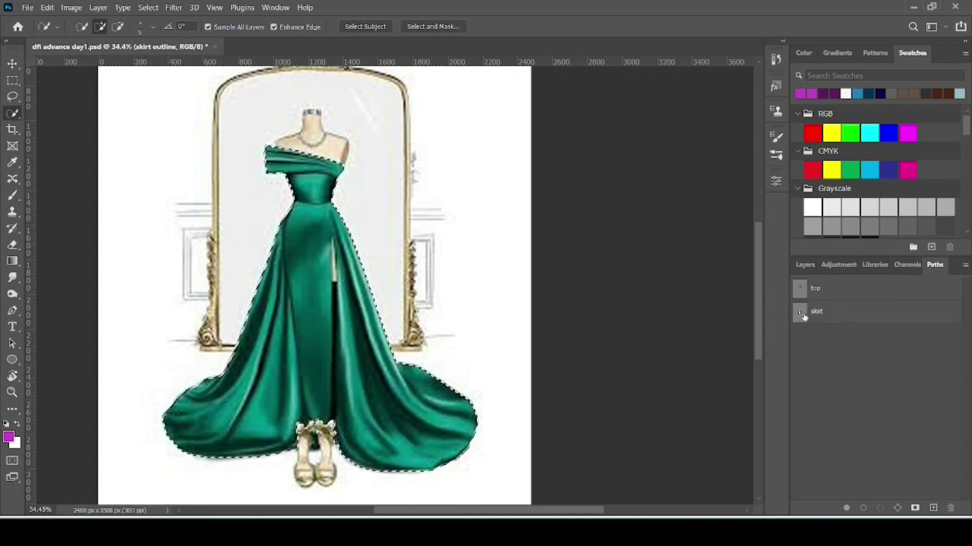
# Step: Convert the gown selection into a work path and hide the gown reference Layer 1
pyautogui.click(897, 507)
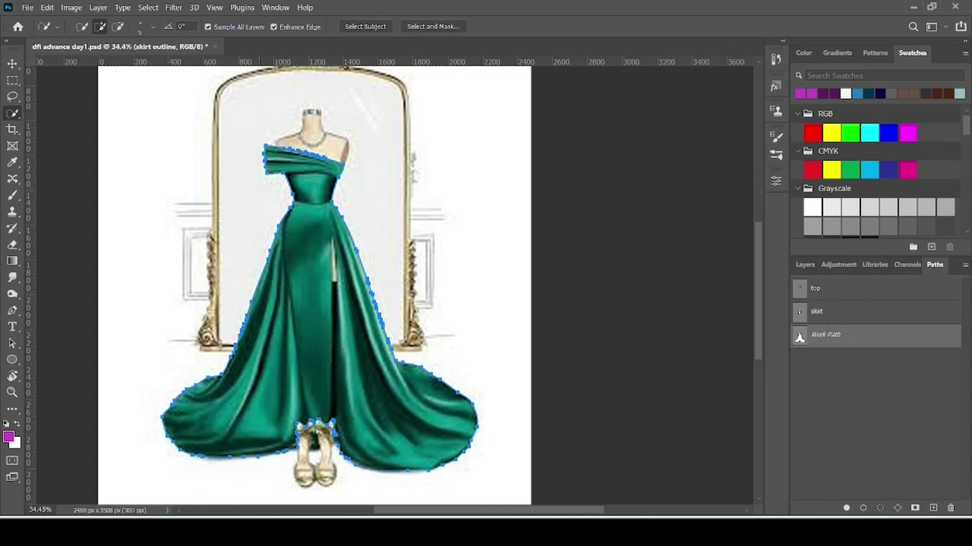
pyautogui.click(810, 265)
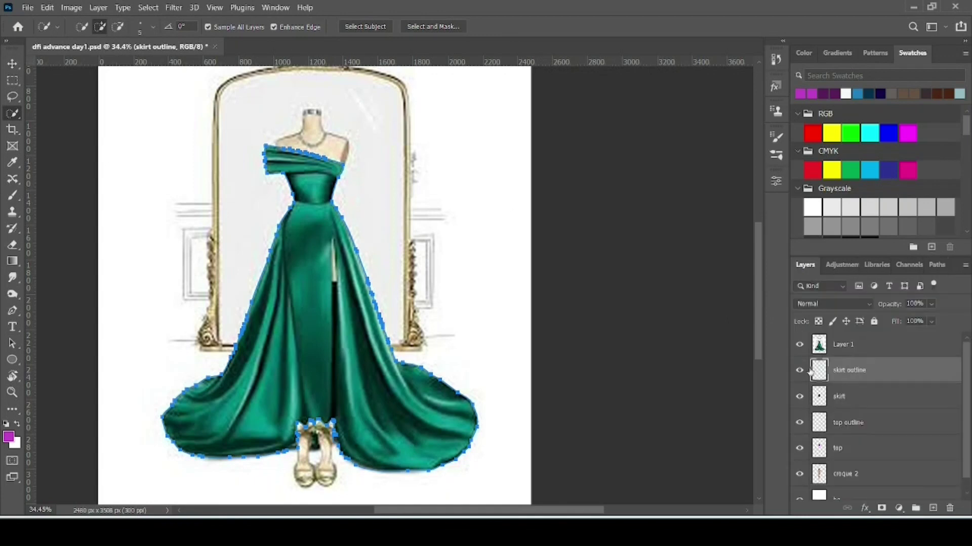
pyautogui.click(800, 345)
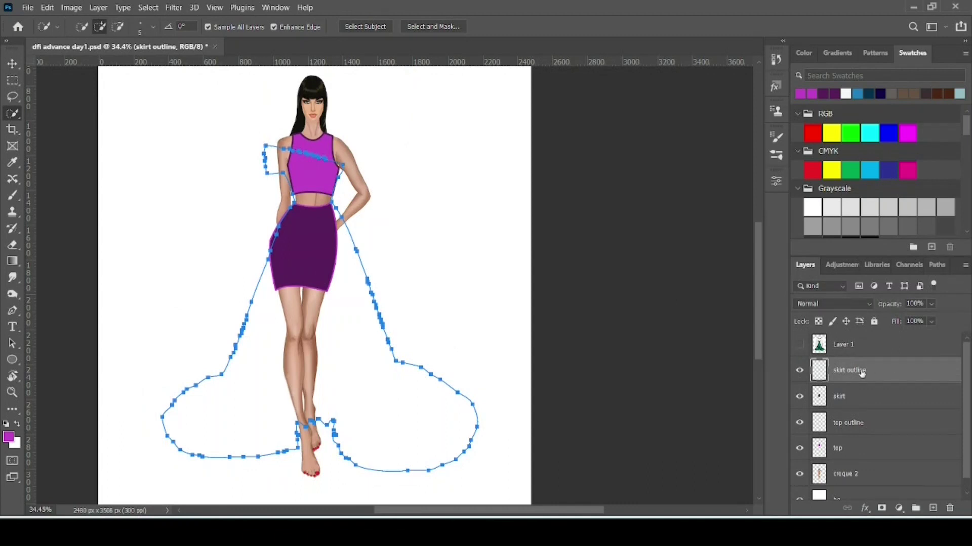
# Step: Add a new empty layer above skirt outline and name it 'gown outline'
pyautogui.click(933, 508)
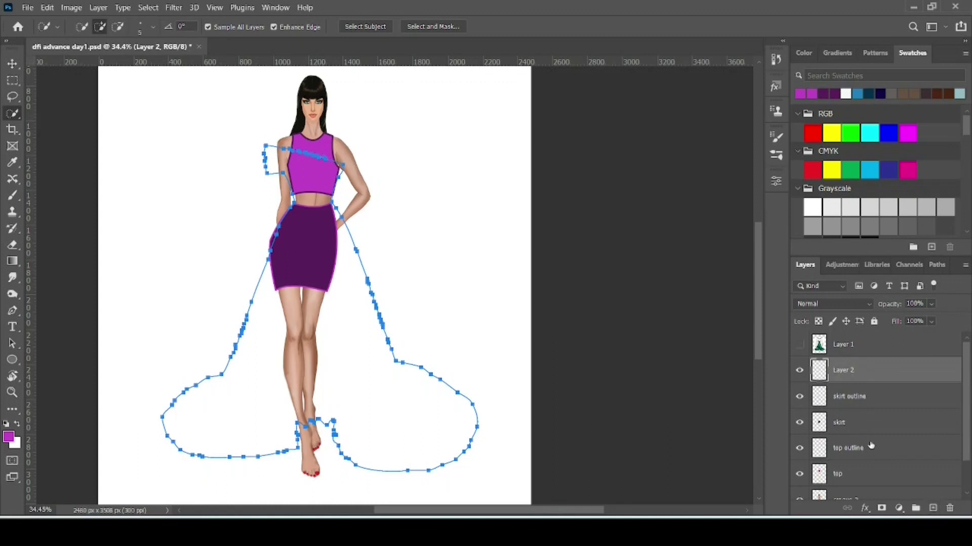
pyautogui.doubleClick(843, 371)
pyautogui.write('d')
pyautogui.write('ow')
pyautogui.press('Return')
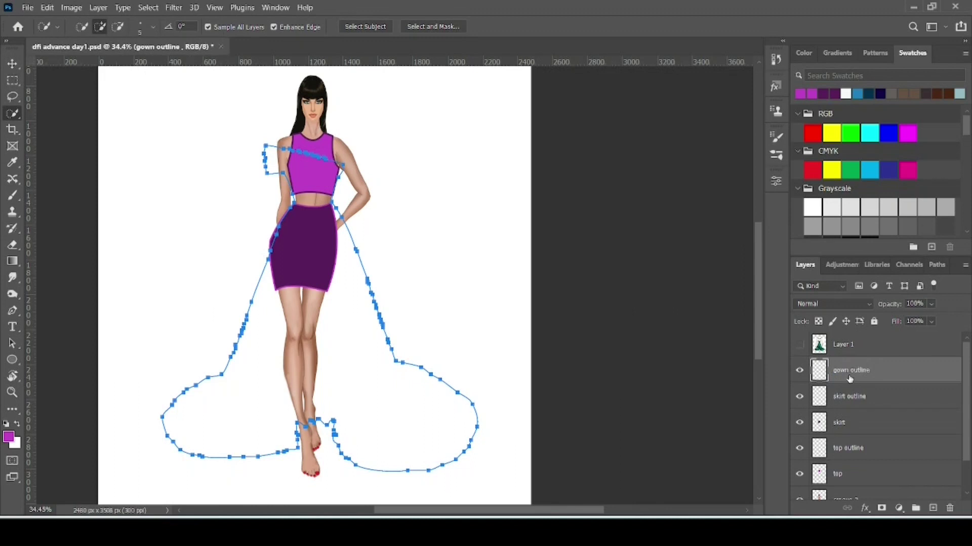
# Step: Save the gown Work Path as a path named 'gown'
pyautogui.click(937, 265)
pyautogui.doubleClick(836, 338)
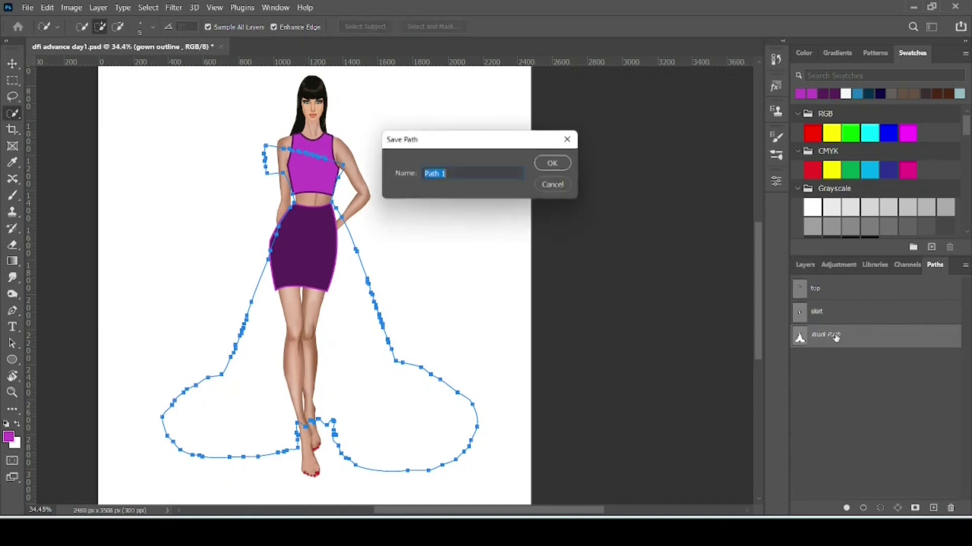
pyautogui.write('gown')
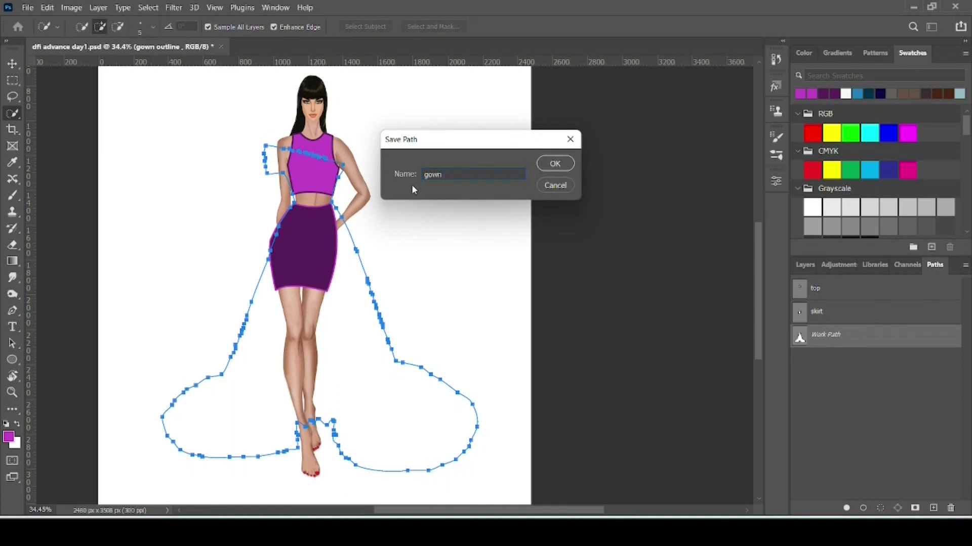
pyautogui.press('Return')
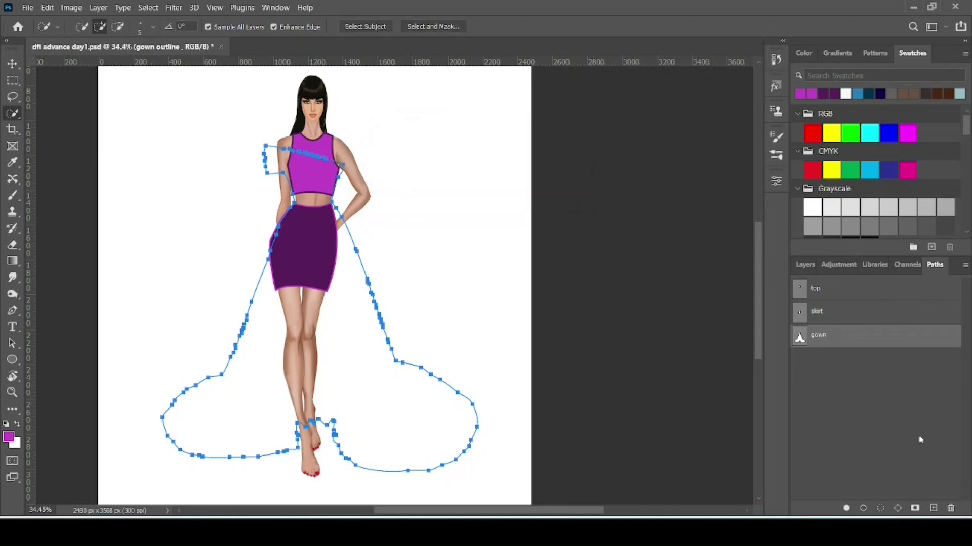
# Step: Reset to black, shrink the brush, stroke the gown path, and deselect it
pyautogui.click(11, 196)
pyautogui.press('d')
pyautogui.press('[')
pyautogui.press('[')
pyautogui.press('[')
pyautogui.press('[')
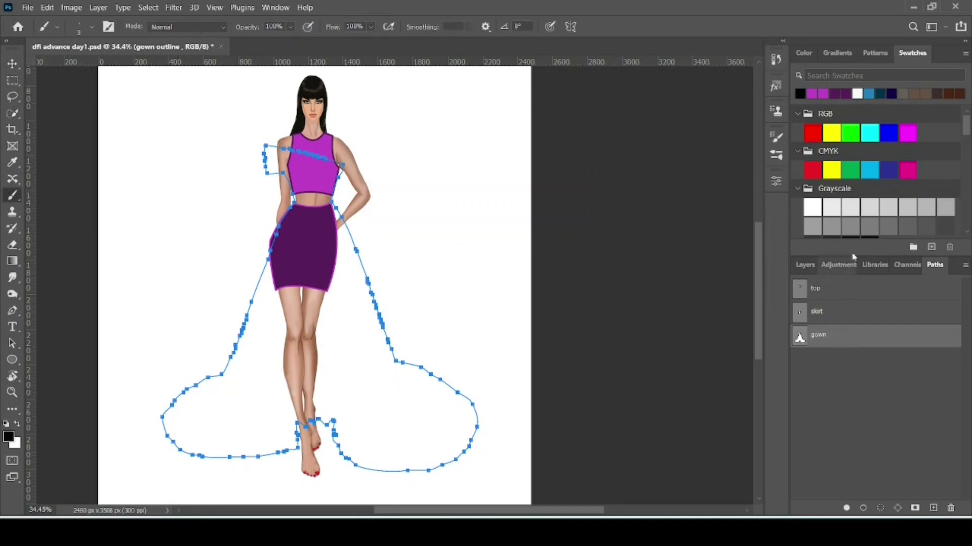
pyautogui.click(804, 265)
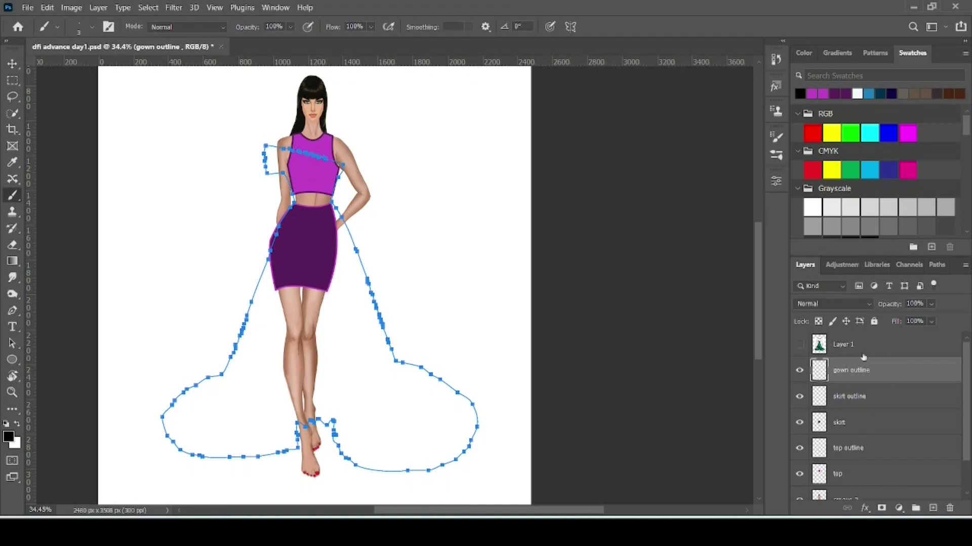
pyautogui.click(936, 265)
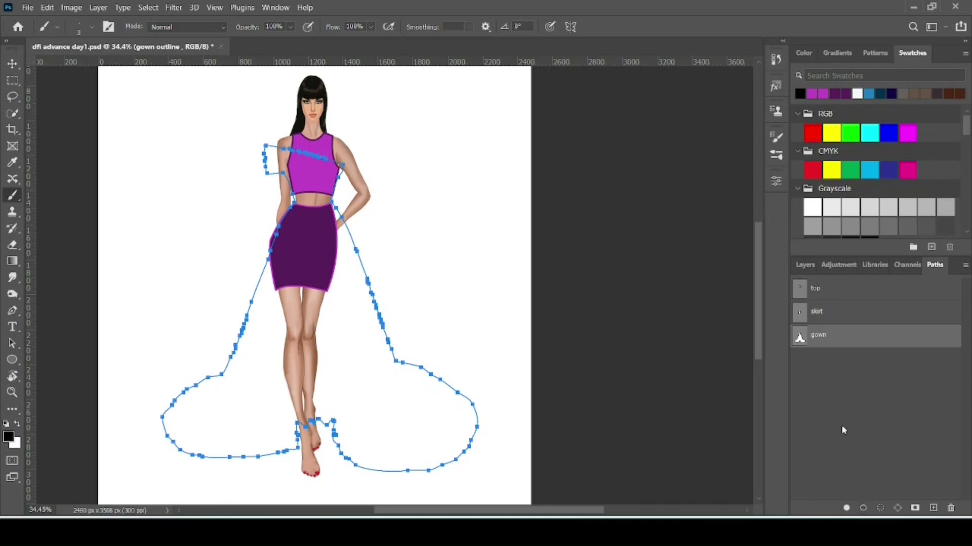
pyautogui.click(841, 411)
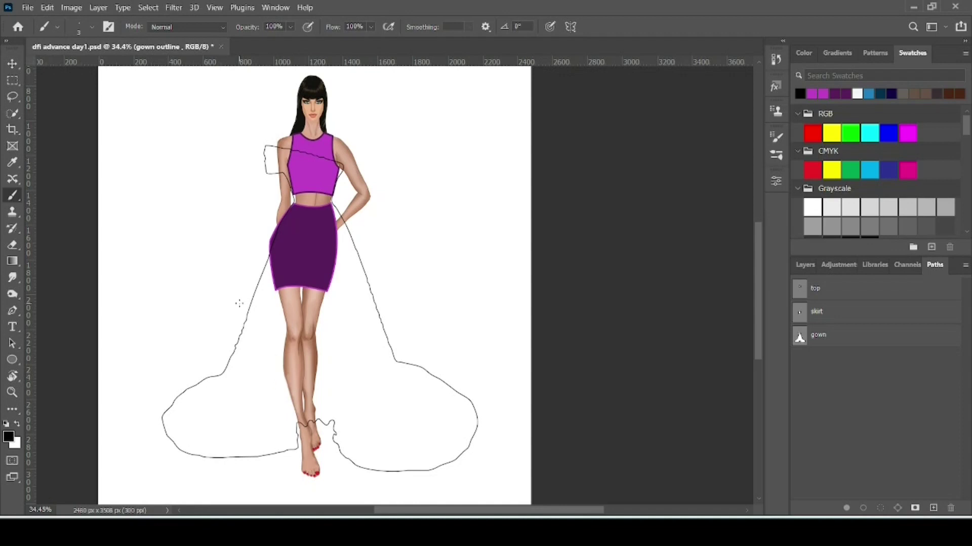
# Step: Inspect the outline, hide the 'gown outline' layer, and select the gown reference Layer 1
pyautogui.scroll(1, 267, 351)
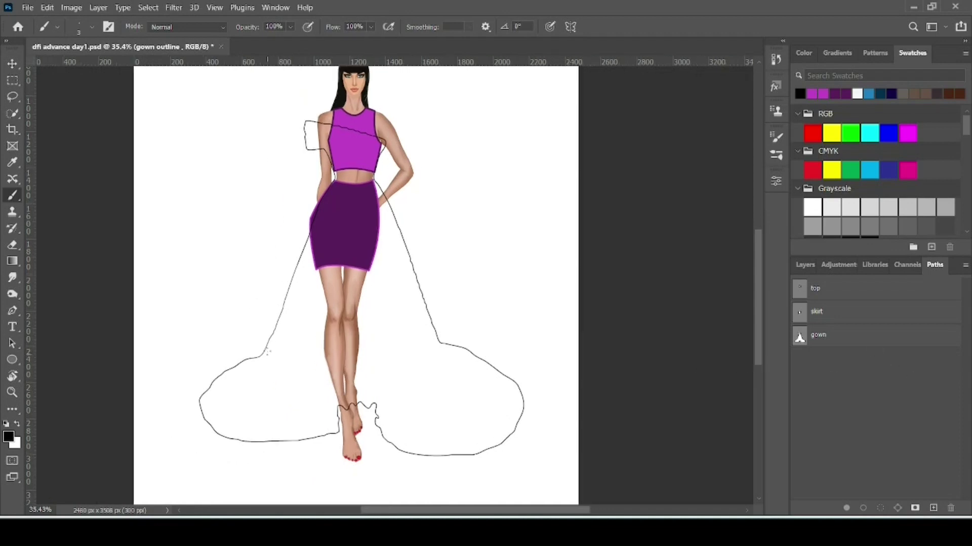
pyautogui.scroll(-2, 278, 336)
pyautogui.scroll(3, 278, 335)
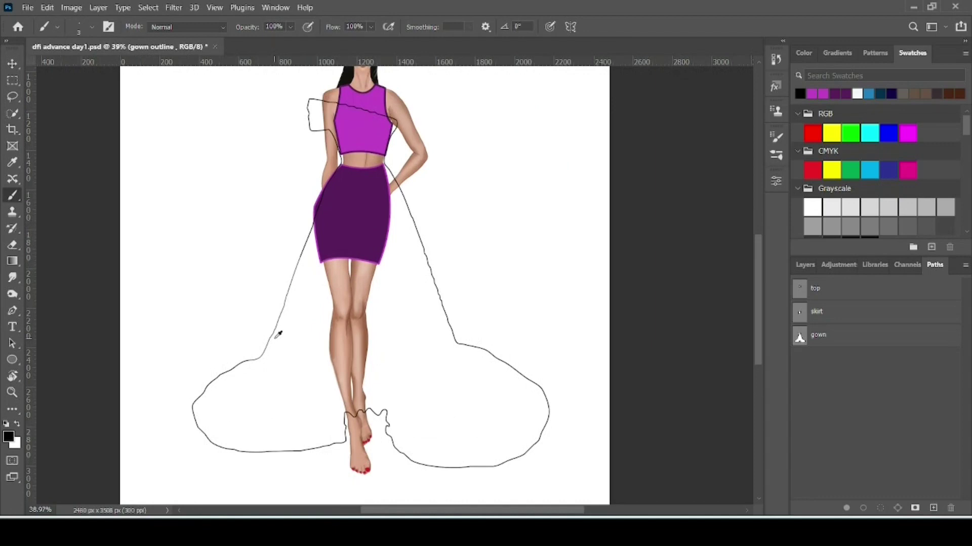
pyautogui.scroll(-2, 274, 339)
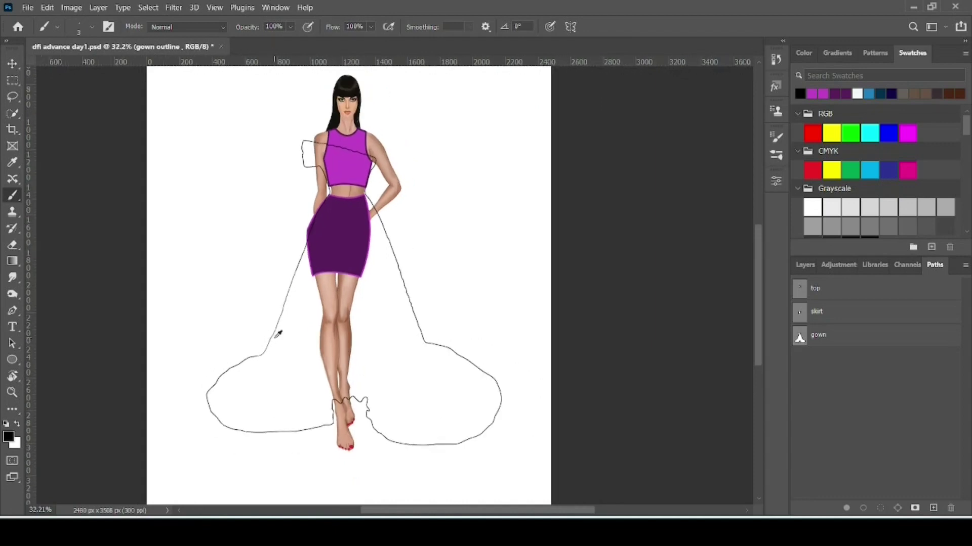
pyautogui.hscroll(3, 283, 339)
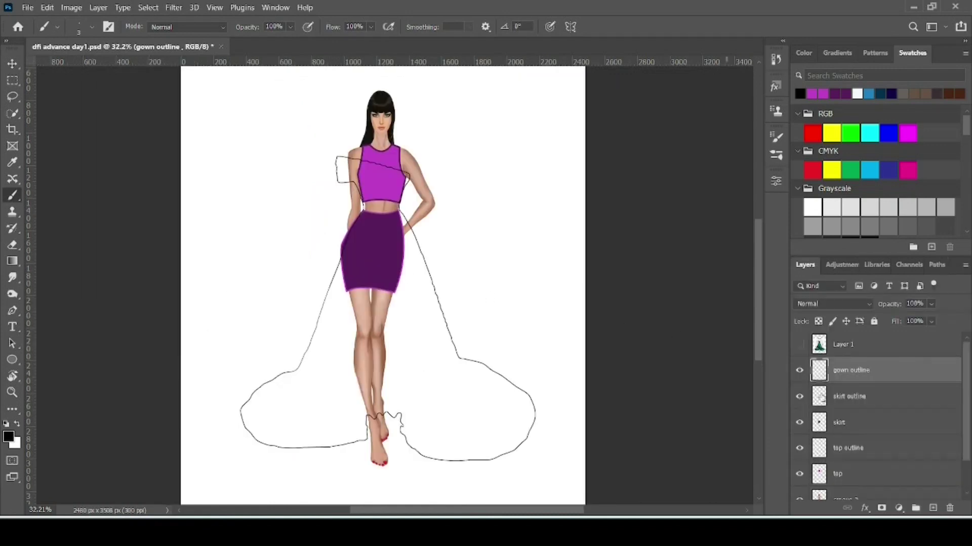
pyautogui.click(800, 372)
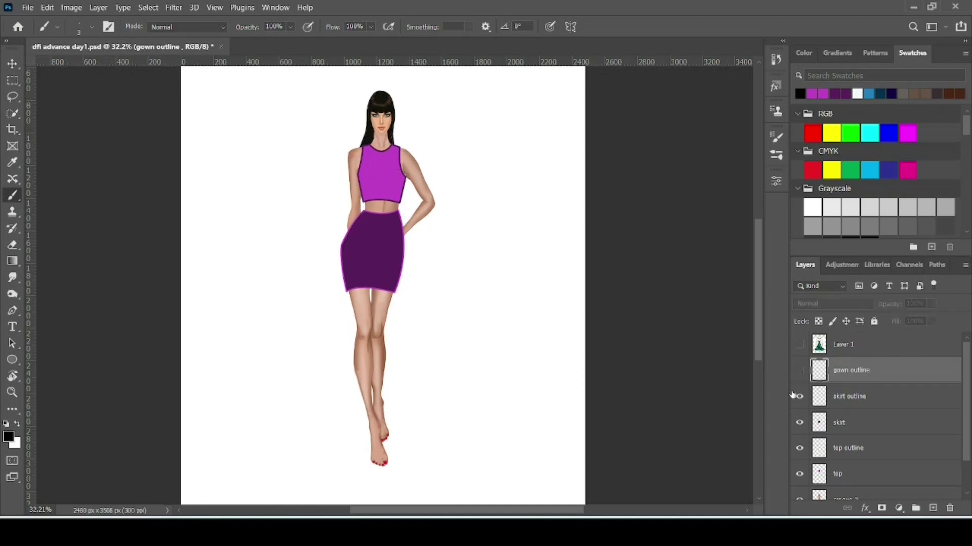
pyautogui.click(832, 347)
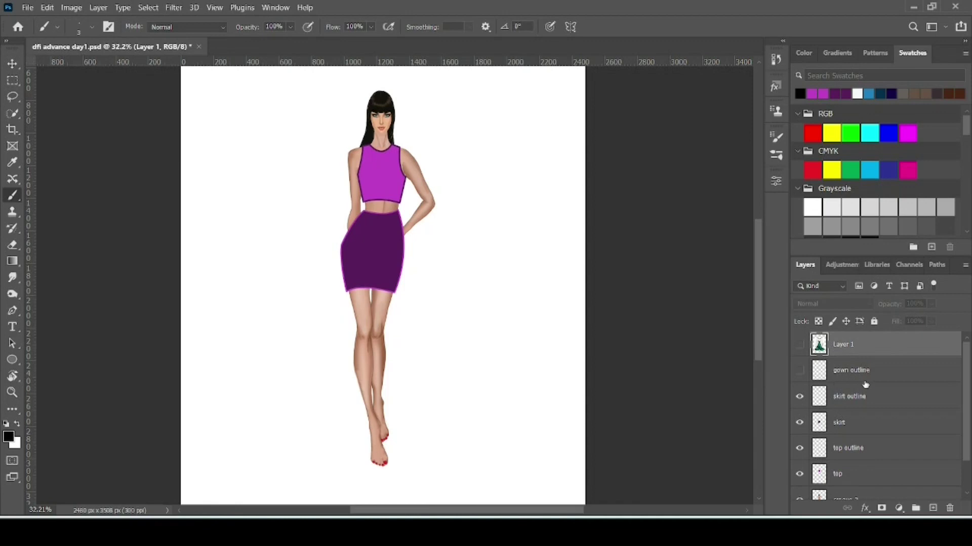
# Step: Show the green gown reference Layer 1 again and lower its opacity to about 39%
pyautogui.click(798, 347)
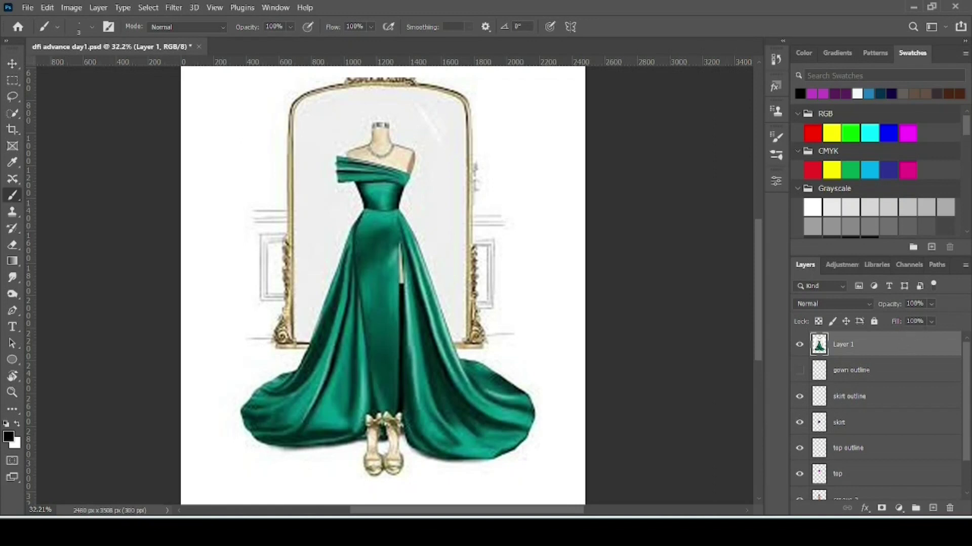
pyautogui.click(931, 321)
pyautogui.click(930, 304)
pyautogui.moveTo(946, 320); pyautogui.dragTo(911, 323)
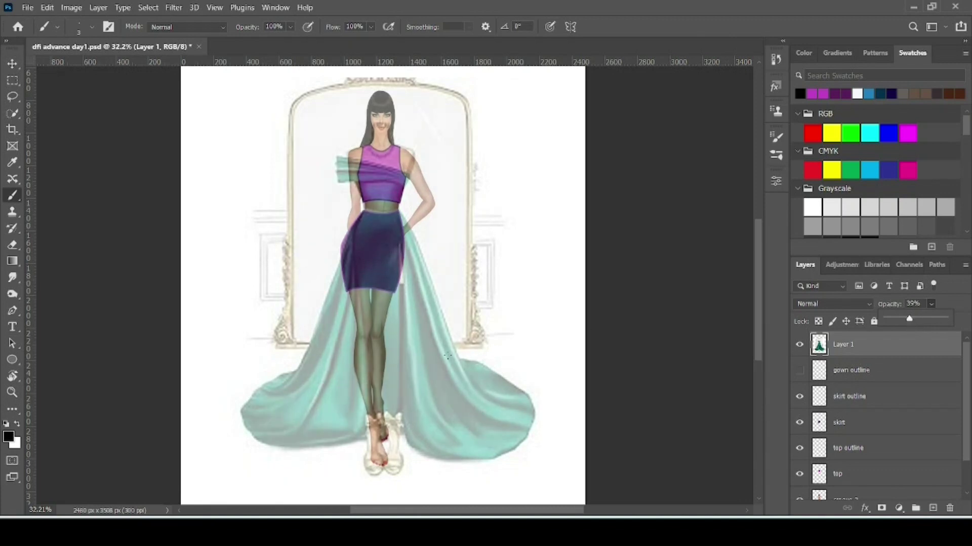
# Step: With the Pen tool, start the path at the waist and trace down the train's right edge and hem
pyautogui.click(12, 310)
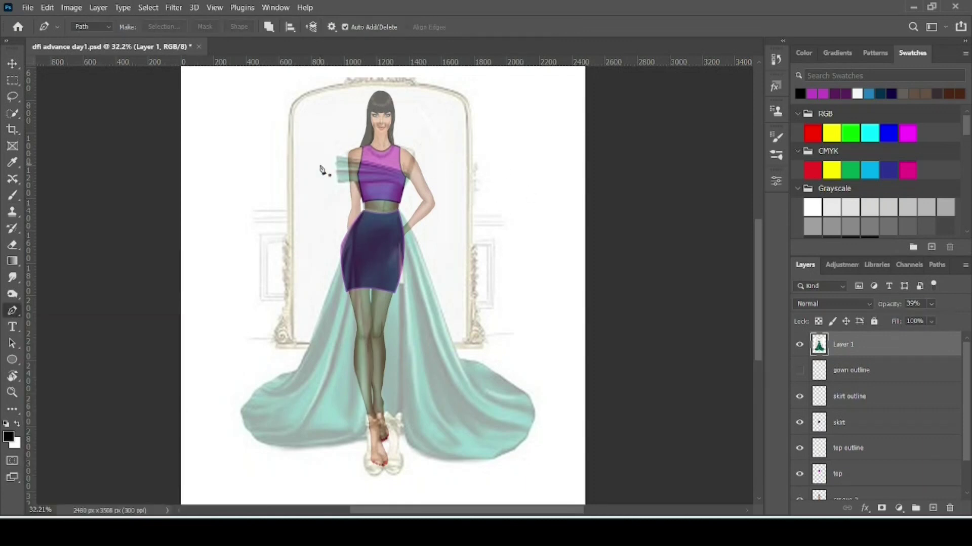
pyautogui.scroll(2, 343, 221)
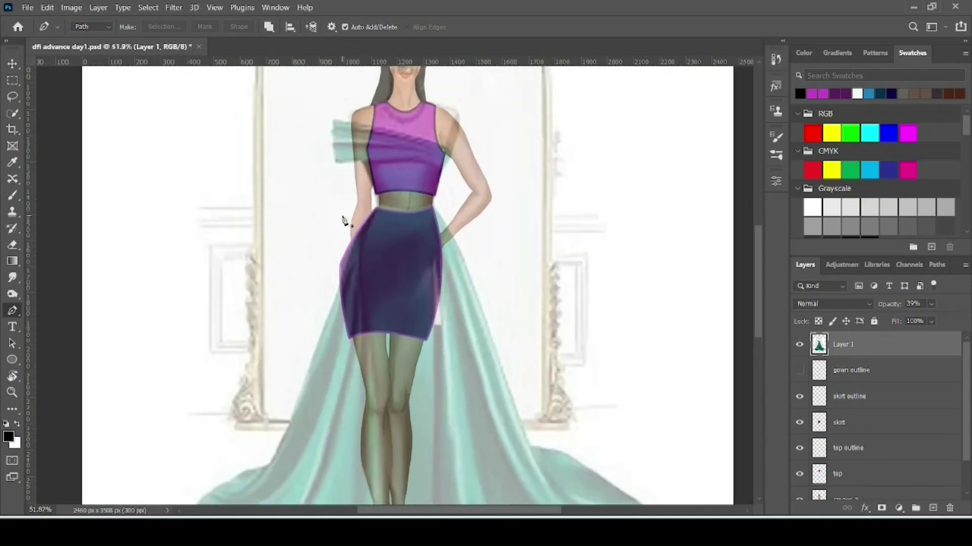
pyautogui.scroll(-2, 343, 221)
pyautogui.click(399, 208)
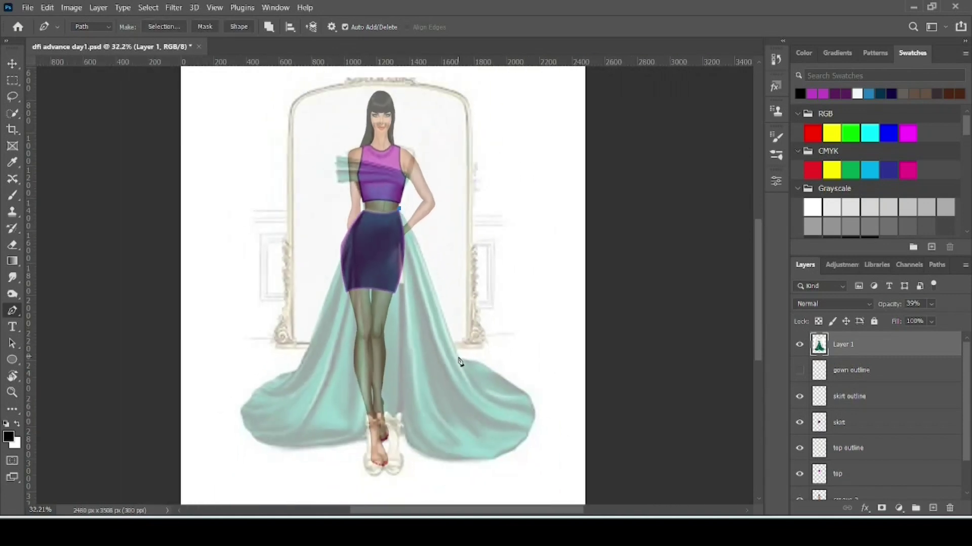
pyautogui.moveTo(461, 362); pyautogui.dragTo(494, 462)
pyautogui.moveTo(504, 378); pyautogui.dragTo(525, 396)
pyautogui.click(533, 420)
pyautogui.click(525, 436)
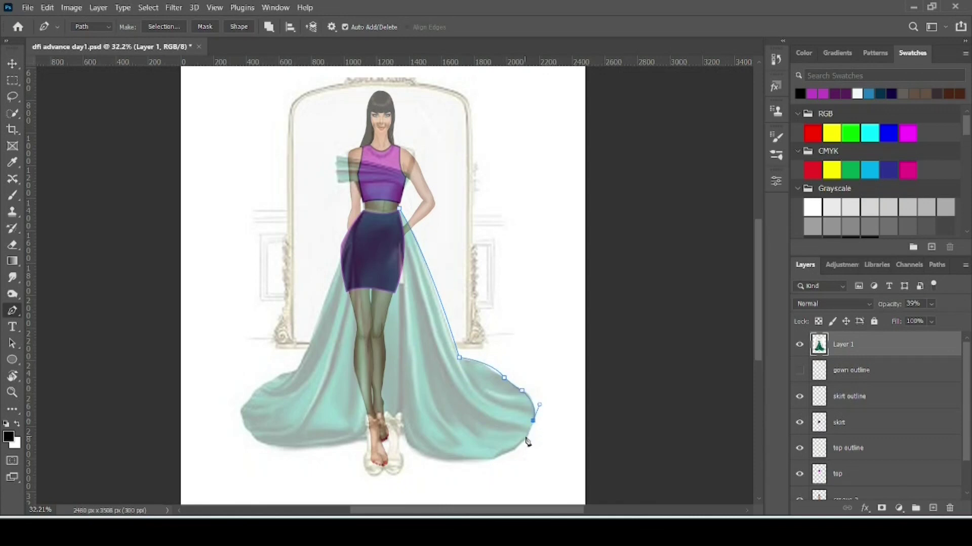
pyautogui.moveTo(451, 460); pyautogui.dragTo(507, 465)
pyautogui.moveTo(389, 481); pyautogui.dragTo(393, 336)
pyautogui.moveTo(397, 263); pyautogui.dragTo(389, 259)
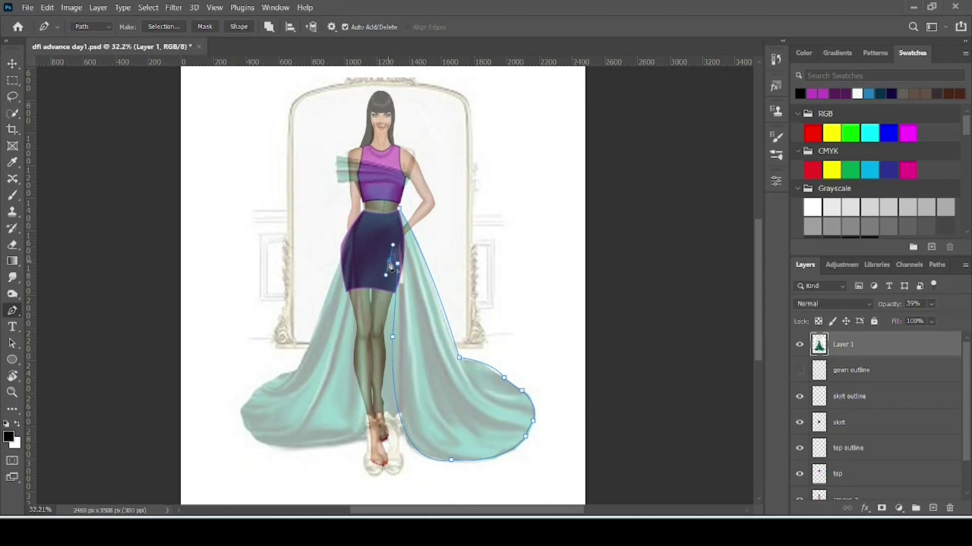
# Step: Continue the path along the left hem and up the skirt's left side, undoing misplaced anchors
pyautogui.moveTo(373, 400); pyautogui.dragTo(329, 452)
pyautogui.click(326, 447)
pyautogui.moveTo(247, 428); pyautogui.dragTo(294, 356)
pyautogui.click(296, 369)
pyautogui.click(332, 290)
pyautogui.click(343, 248)
pyautogui.hotkey('ctrl', 'z')
pyautogui.hotkey('ctrl', 'z')
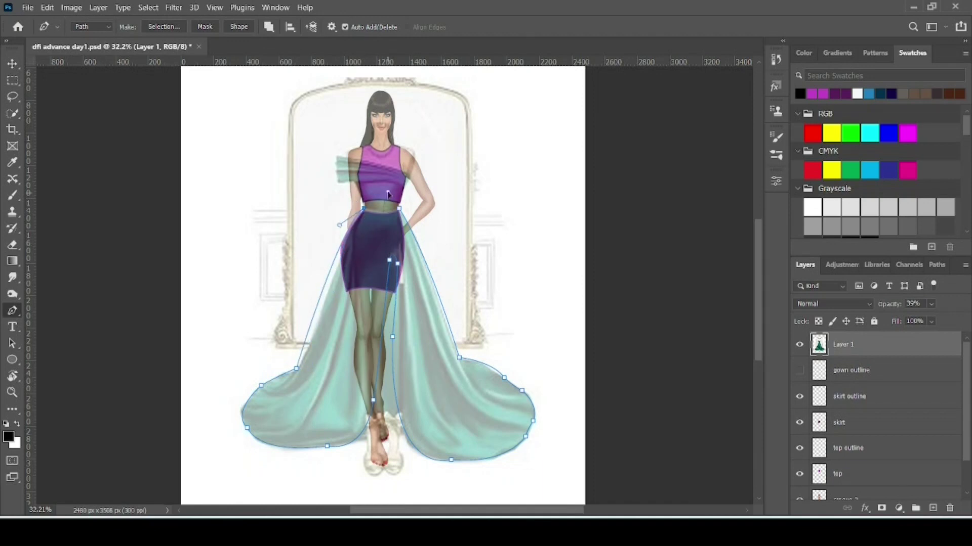
# Step: Carry the path up to the waist, around the left shoulder and off-shoulder drape to the right armhole
pyautogui.moveTo(322, 307); pyautogui.dragTo(330, 282)
pyautogui.moveTo(363, 210); pyautogui.dragTo(360, 186)
pyautogui.click(357, 182)
pyautogui.click(339, 182)
pyautogui.scroll(3, 343, 172)
pyautogui.click(338, 234)
pyautogui.click(336, 210)
pyautogui.click(338, 194)
pyautogui.moveTo(510, 238); pyautogui.dragTo(521, 249)
pyautogui.scroll(-4, 347, 298)
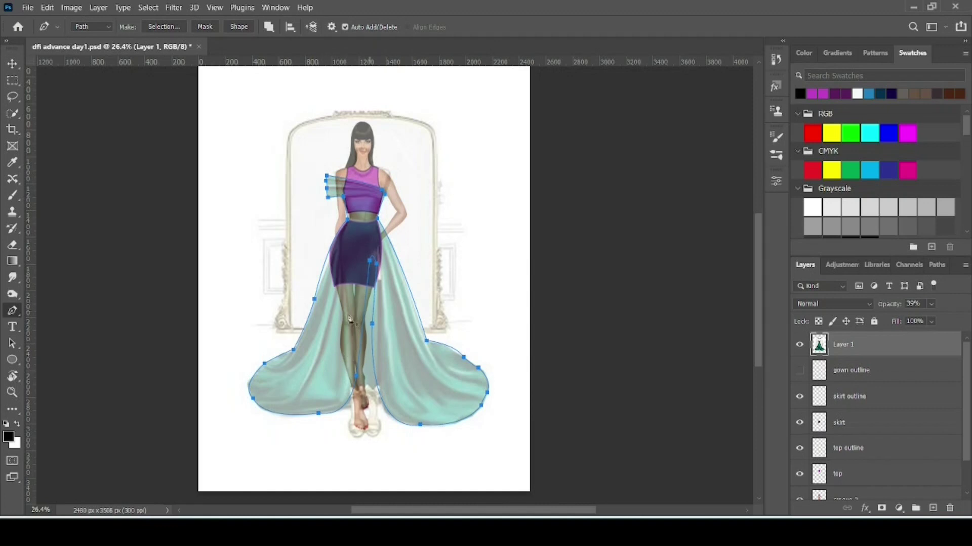
pyautogui.scroll(3, 293, 298)
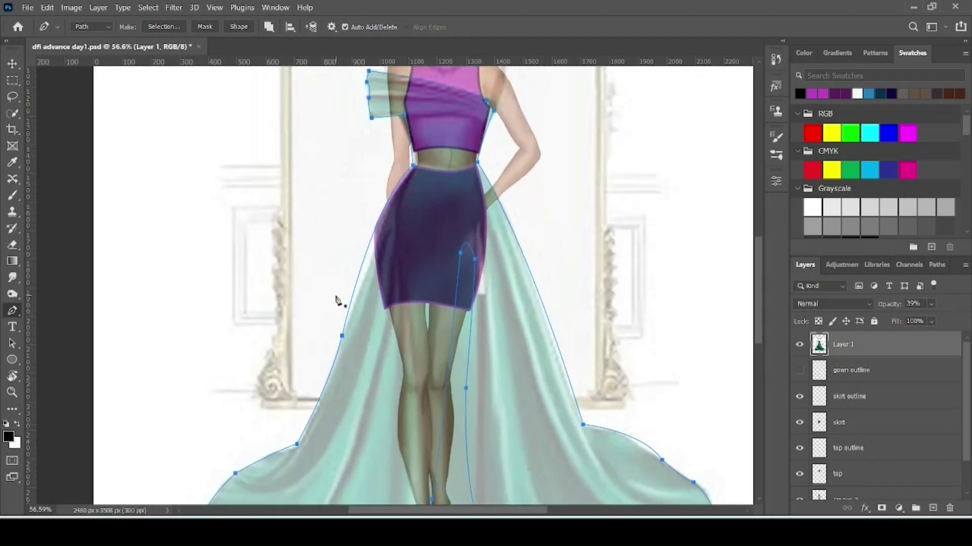
pyautogui.scroll(-2, 340, 302)
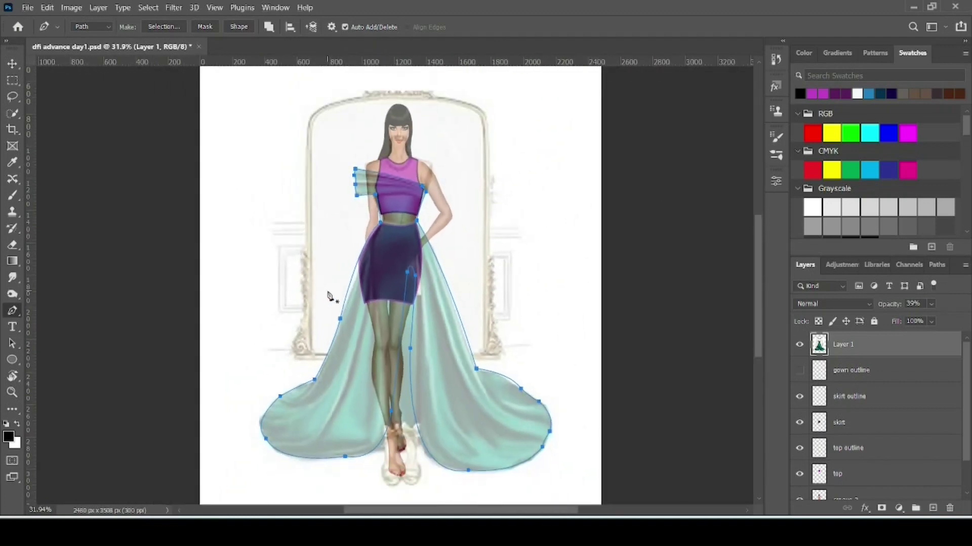
pyautogui.scroll(-1, 336, 289)
pyautogui.scroll(2, 334, 280)
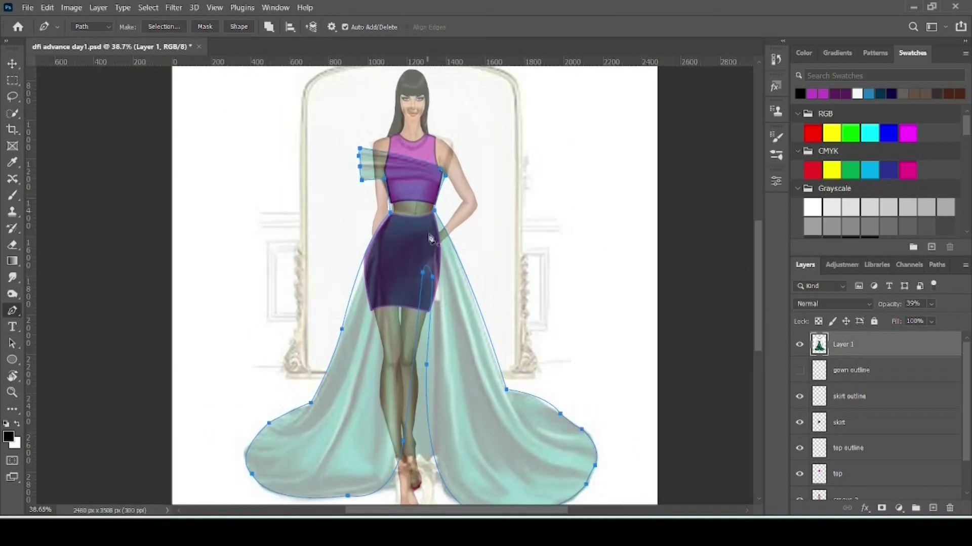
# Step: Select the dress path in the Paths panel so its outline shows
pyautogui.scroll(3, 413, 223)
pyautogui.click(936, 264)
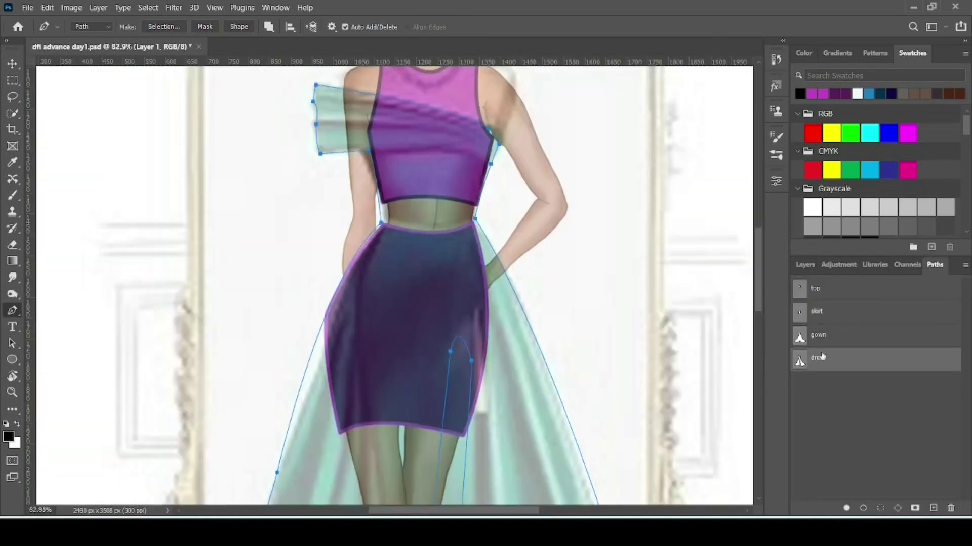
pyautogui.click(845, 411)
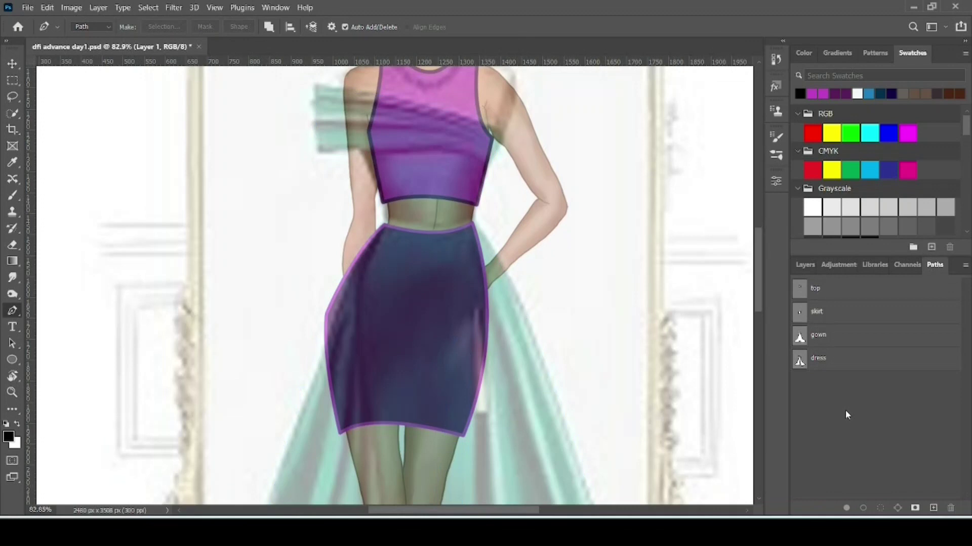
pyautogui.click(860, 363)
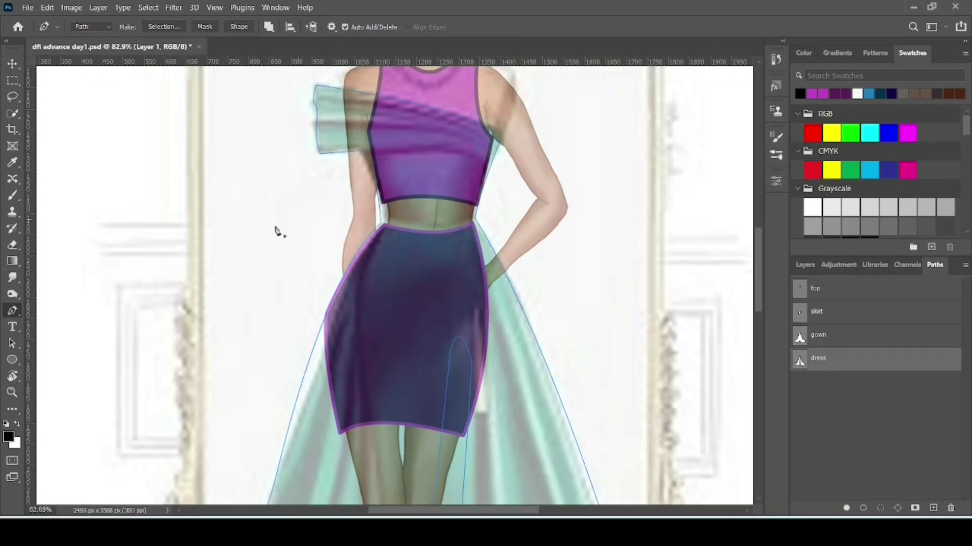
pyautogui.scroll(1, 460, 196)
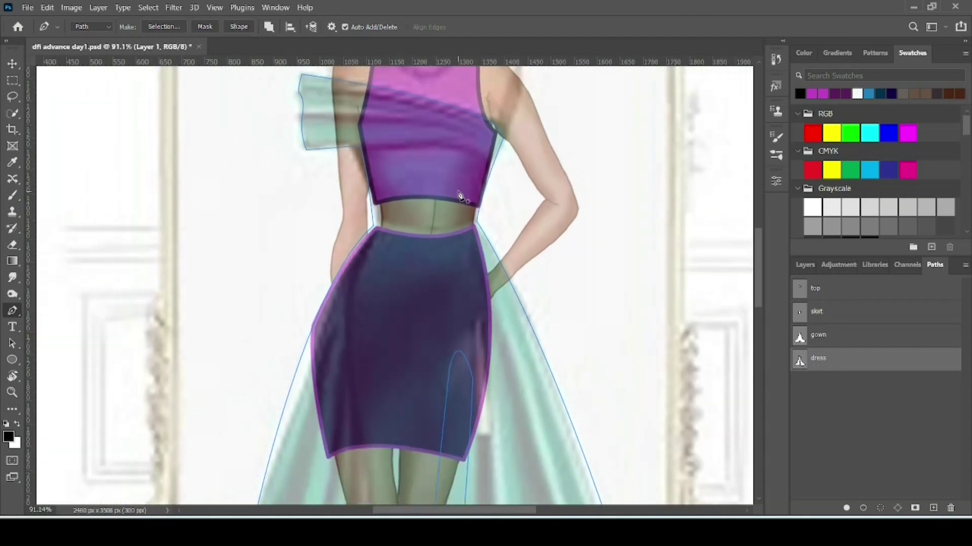
# Step: Draw two curved fold lines across the bodice from its left edge to the shoulder and armpit
pyautogui.click(360, 148)
pyautogui.moveTo(494, 157); pyautogui.dragTo(542, 177)
pyautogui.click(495, 159)
pyautogui.moveTo(525, 196); pyautogui.dragTo(524, 183)
pyautogui.hotkey('ctrl', 'z')
pyautogui.click(302, 131)
pyautogui.moveTo(497, 148); pyautogui.dragTo(549, 175)
pyautogui.moveTo(499, 141); pyautogui.dragTo(528, 156)
# Step: Draw curved fold lines from the waist down the skirt toward the left hem, then return to Layers
pyautogui.click(373, 226)
pyautogui.scroll(-2, 399, 354)
pyautogui.scroll(-2, 400, 354)
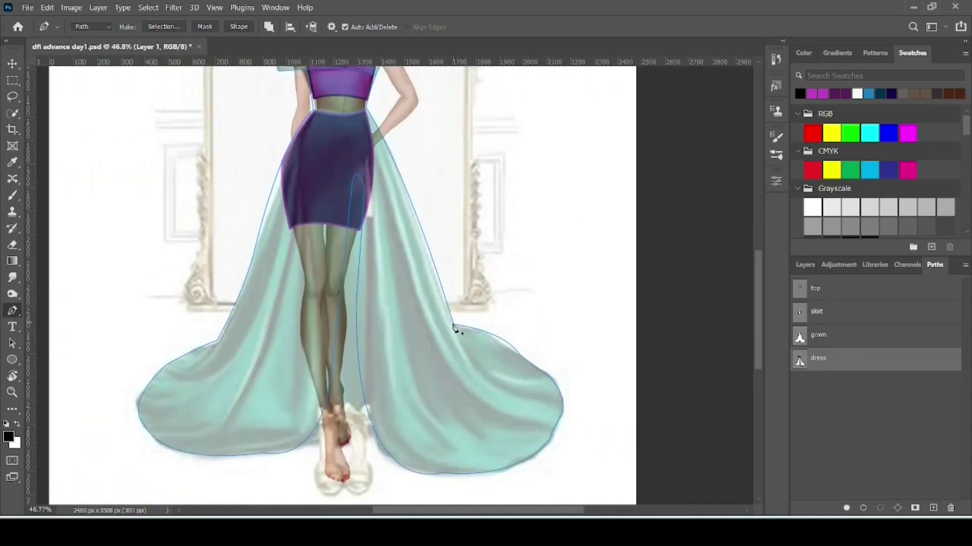
pyautogui.click(310, 171)
pyautogui.moveTo(261, 356); pyautogui.dragTo(285, 268)
pyautogui.click(162, 396)
pyautogui.click(180, 437)
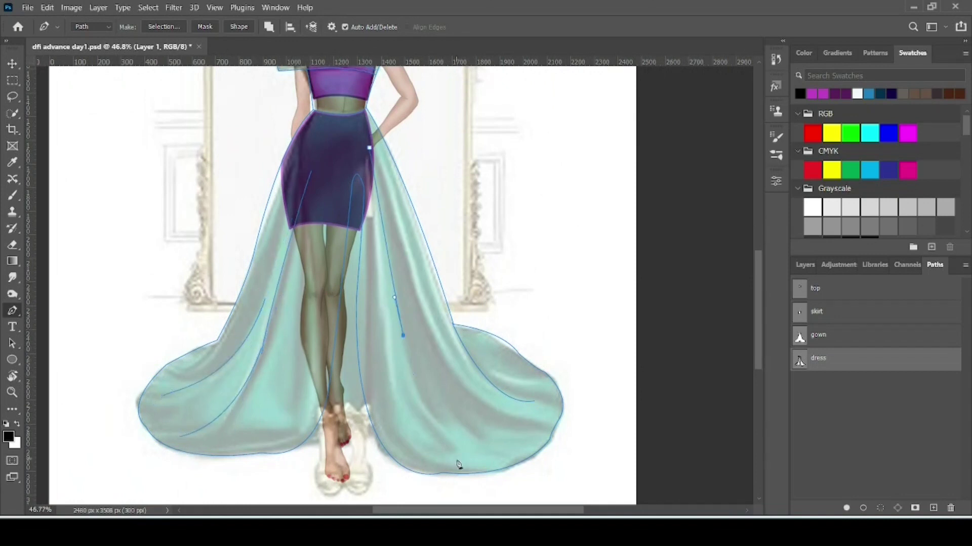
pyautogui.scroll(-3, 321, 402)
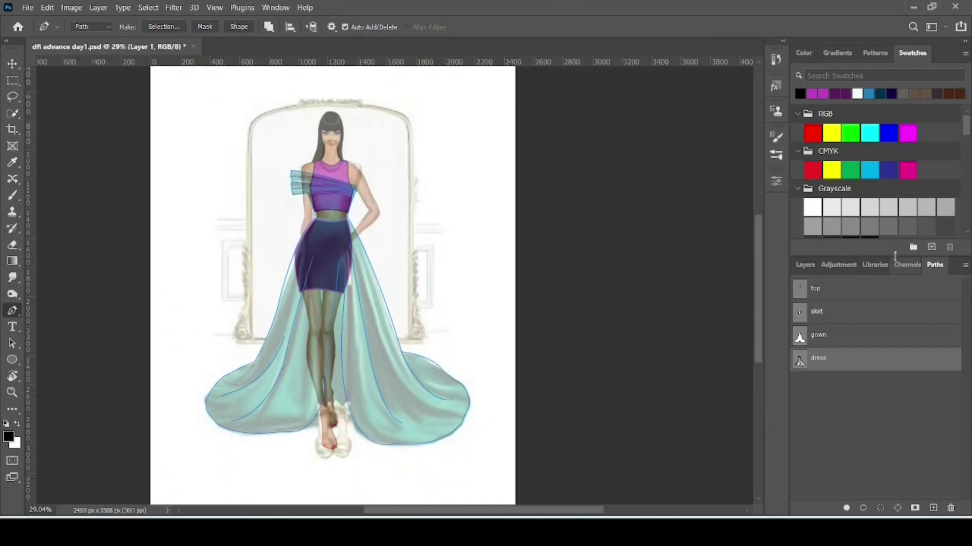
pyautogui.click(805, 267)
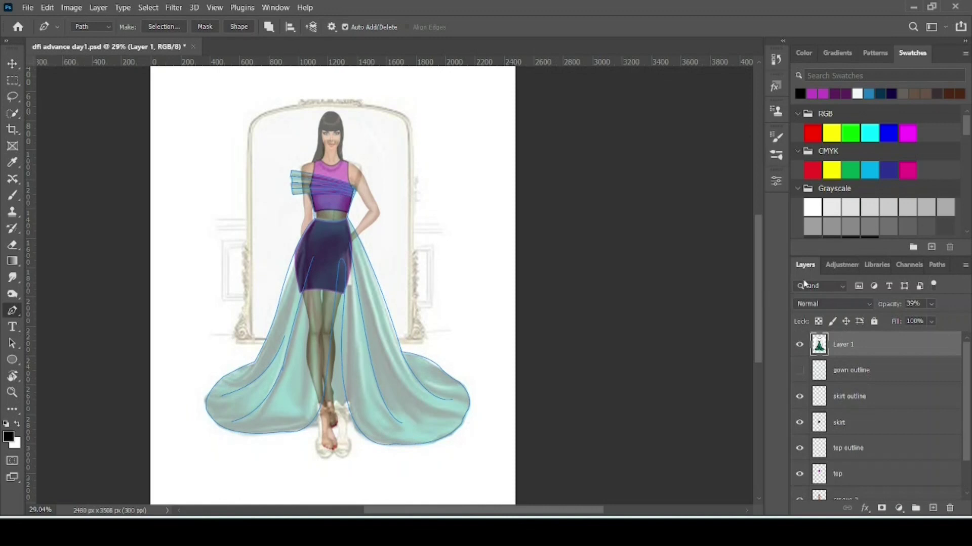
# Step: Add a new layer named outline
pyautogui.click(932, 508)
pyautogui.doubleClick(841, 345)
pyautogui.write('d')
pyautogui.write('utline')
pyautogui.press('Return')
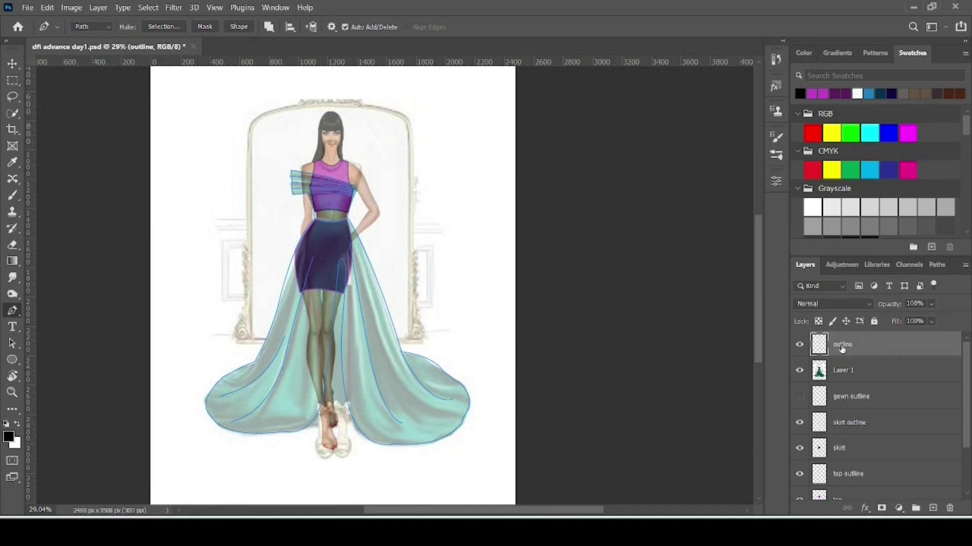
# Step: Pick the Brush tool for stroking the dress path, undoing a stray test stroke
pyautogui.click(938, 266)
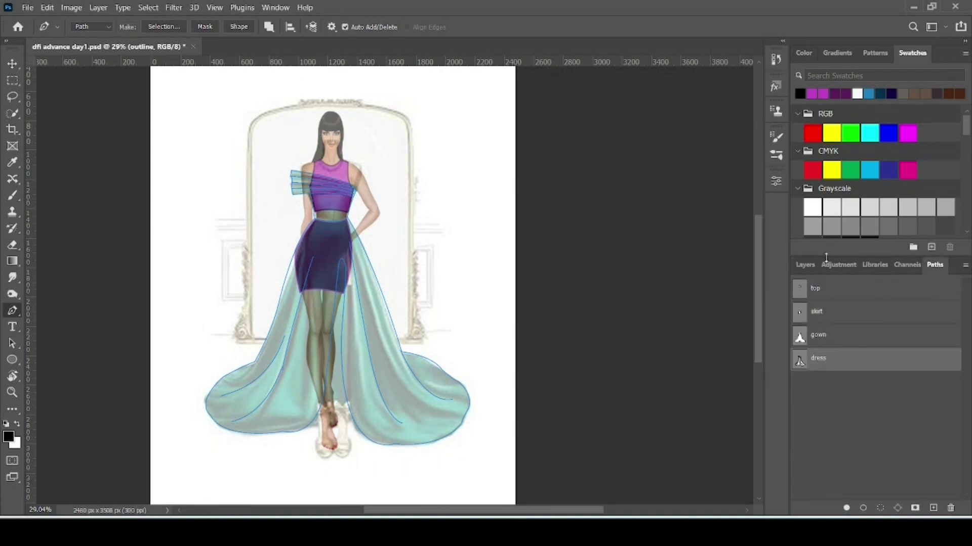
pyautogui.click(12, 198)
pyautogui.moveTo(193, 191); pyautogui.dragTo(179, 273)
pyautogui.hotkey('ctrl', 'z')
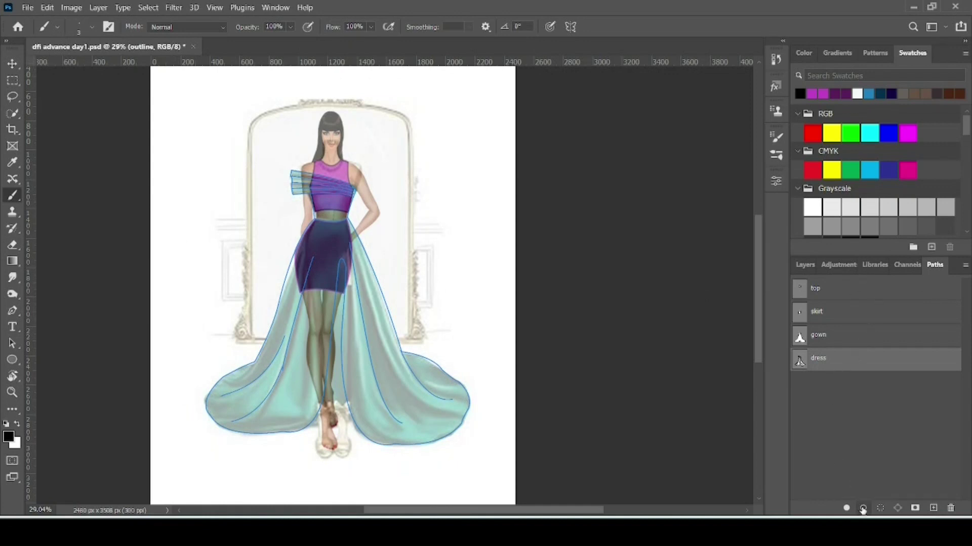
# Step: Hide the Layer 1 reference painting and delete the old gown outline layer
pyautogui.click(800, 264)
pyautogui.scroll(-2, 800, 373)
pyautogui.scroll(2, 801, 373)
pyautogui.click(798, 371)
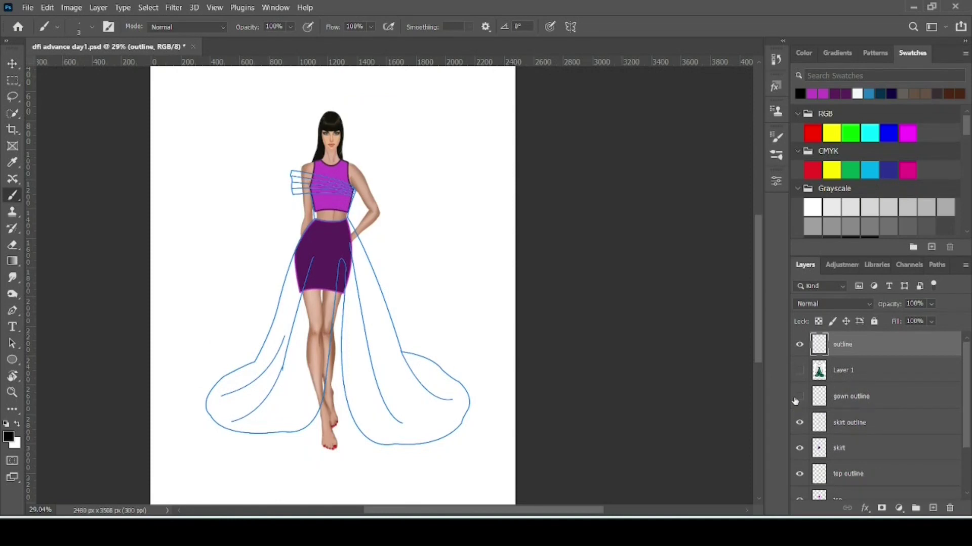
pyautogui.moveTo(850, 396); pyautogui.dragTo(949, 508)
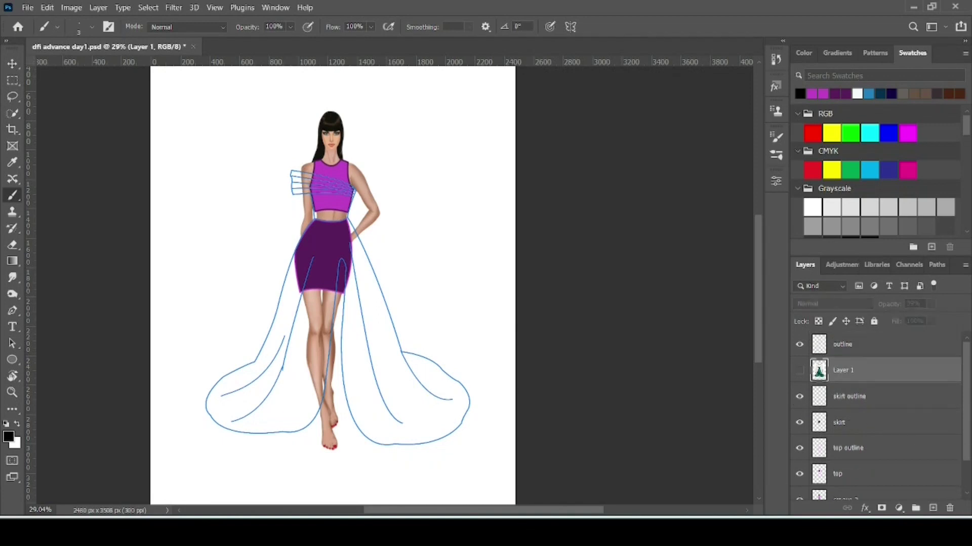
# Step: Add a new layer and set the foreground colour to teal 3892a9
pyautogui.click(932, 508)
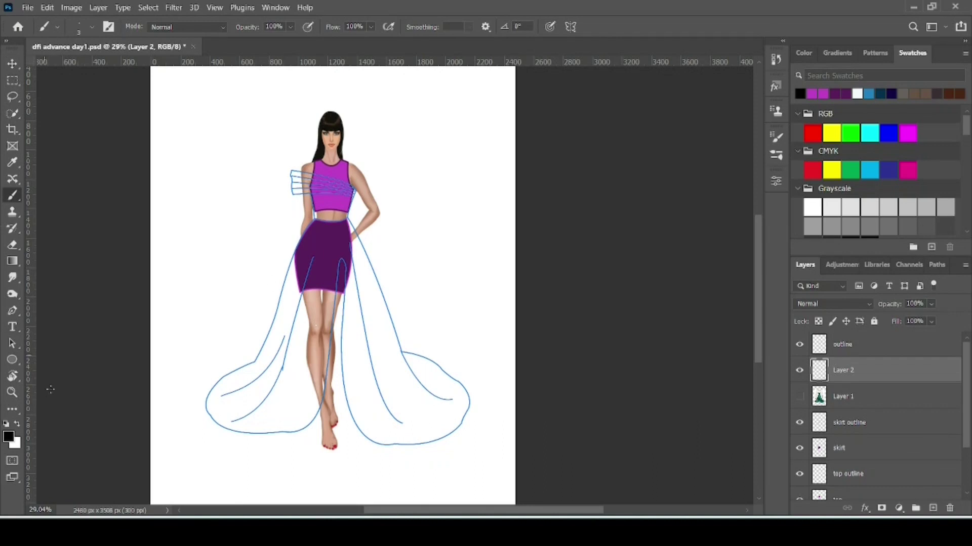
pyautogui.click(8, 436)
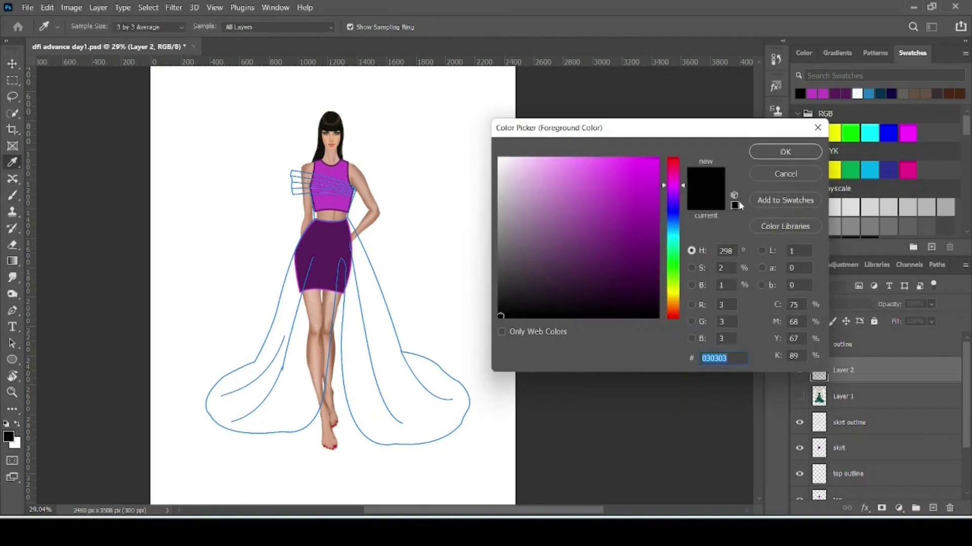
pyautogui.click(676, 234)
pyautogui.click(606, 211)
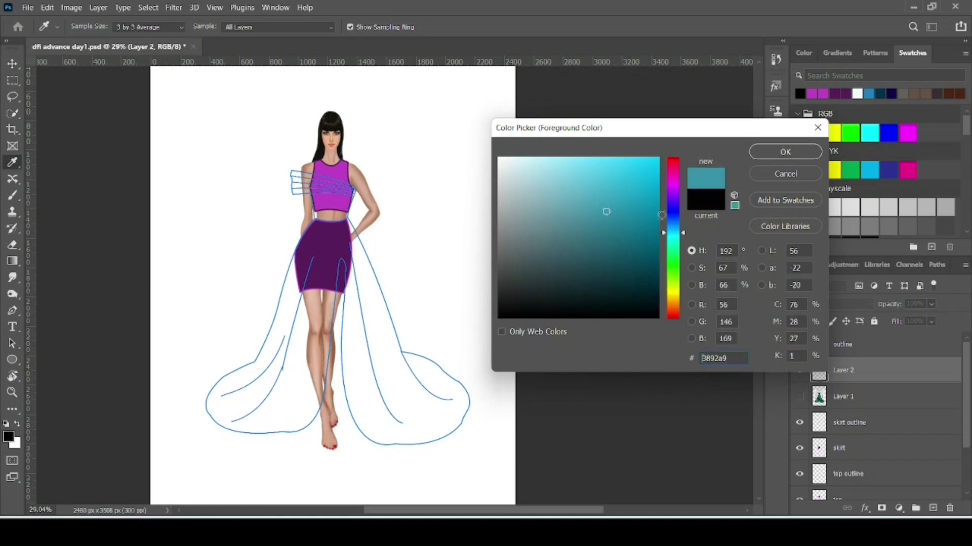
pyautogui.click(780, 153)
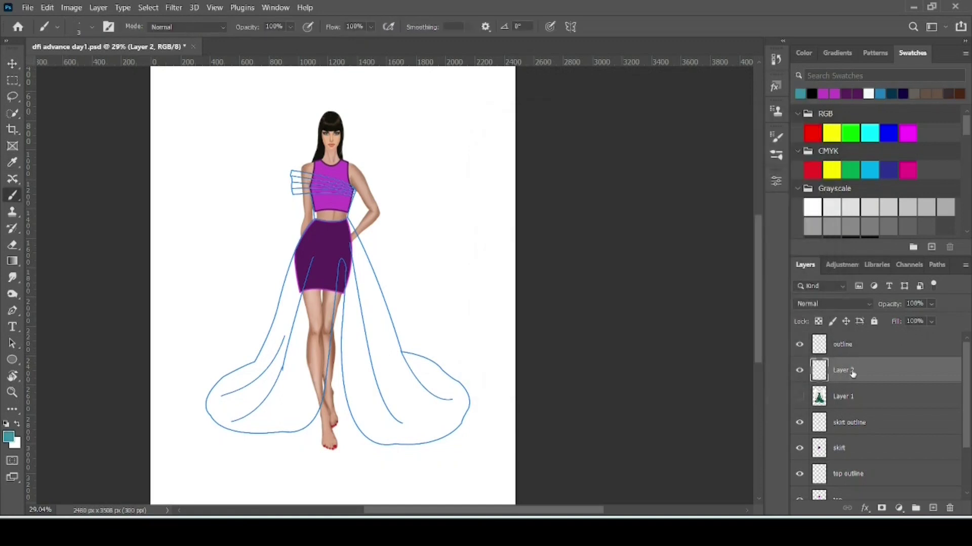
# Step: Rename the new layer 'gown fill'
pyautogui.doubleClick(843, 372)
pyautogui.write('gown fill')
pyautogui.press('Return')
pyautogui.click(938, 265)
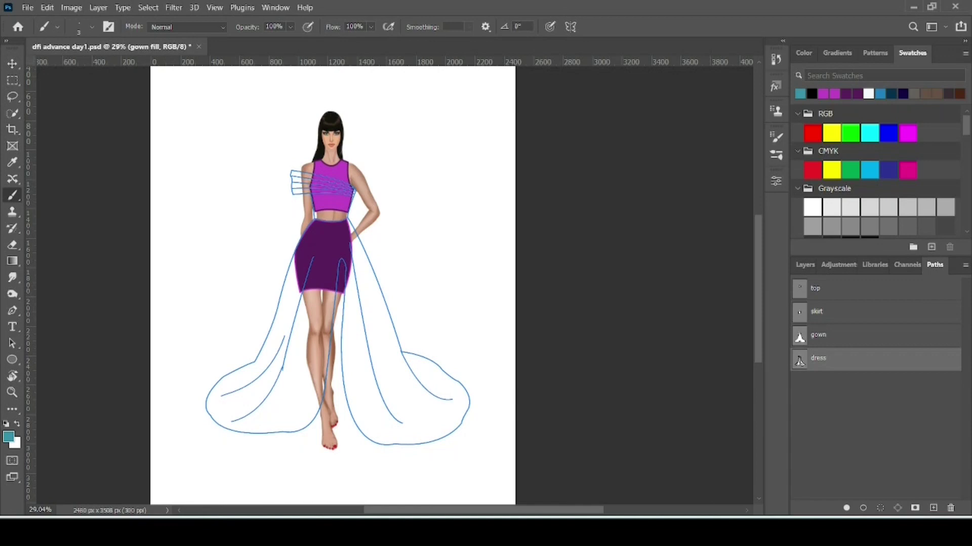
# Step: Fill the gown path with teal, hide skirt outline and gown fill, and show Layer 1
pyautogui.click(844, 511)
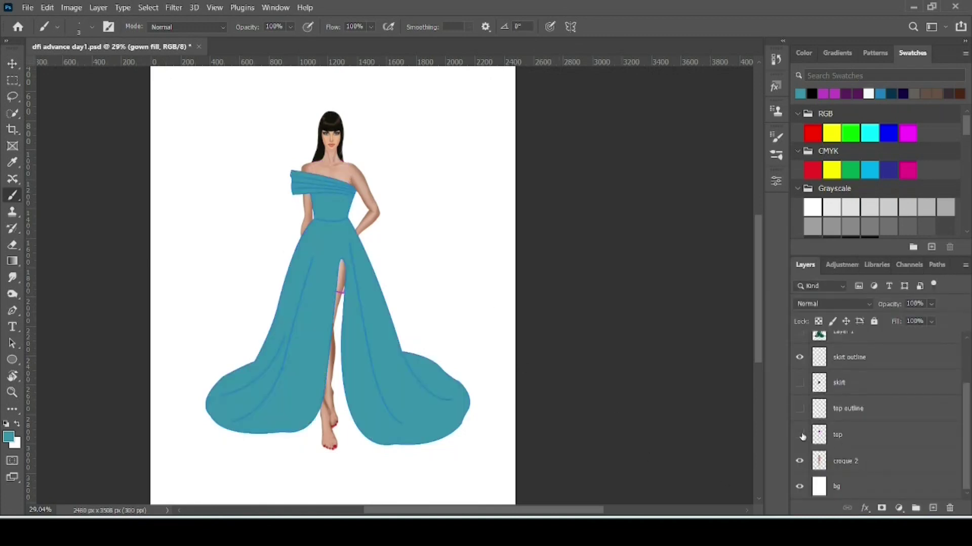
pyautogui.click(800, 357)
pyautogui.scroll(3, 903, 390)
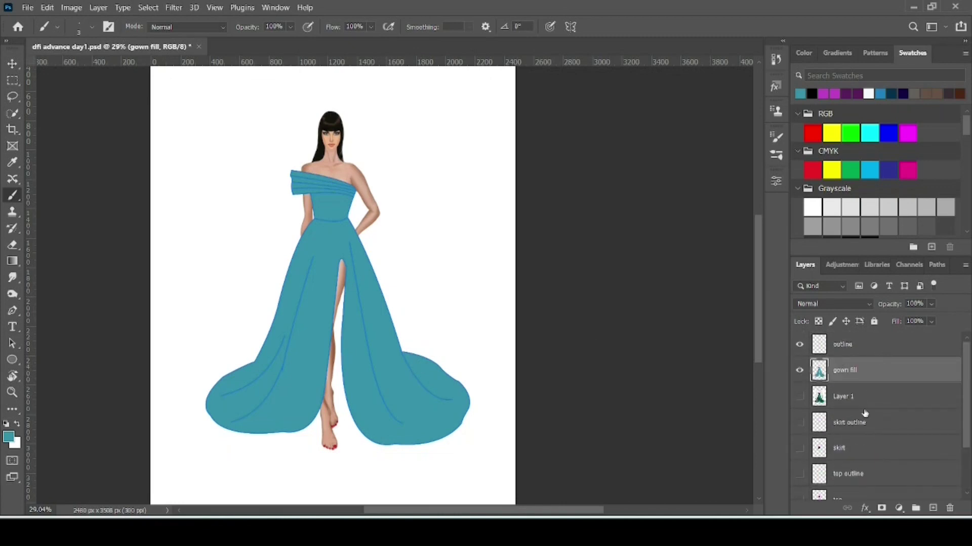
pyautogui.click(800, 397)
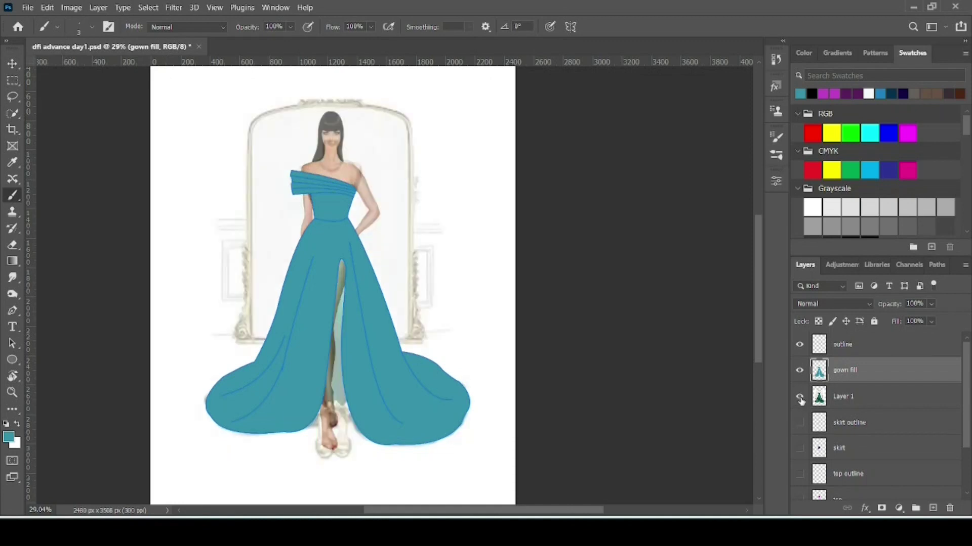
pyautogui.click(800, 372)
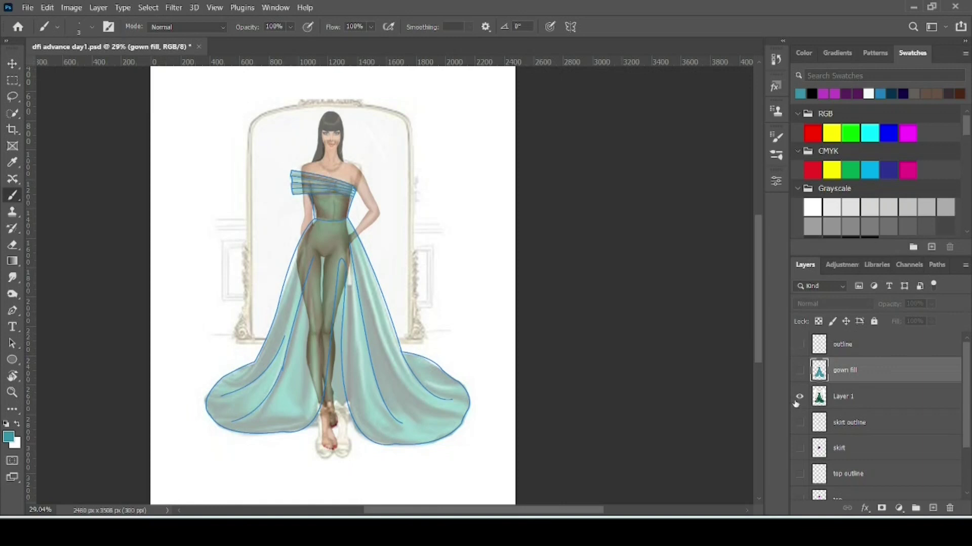
# Step: Select Layer 1 and raise its opacity to 62%
pyautogui.click(850, 397)
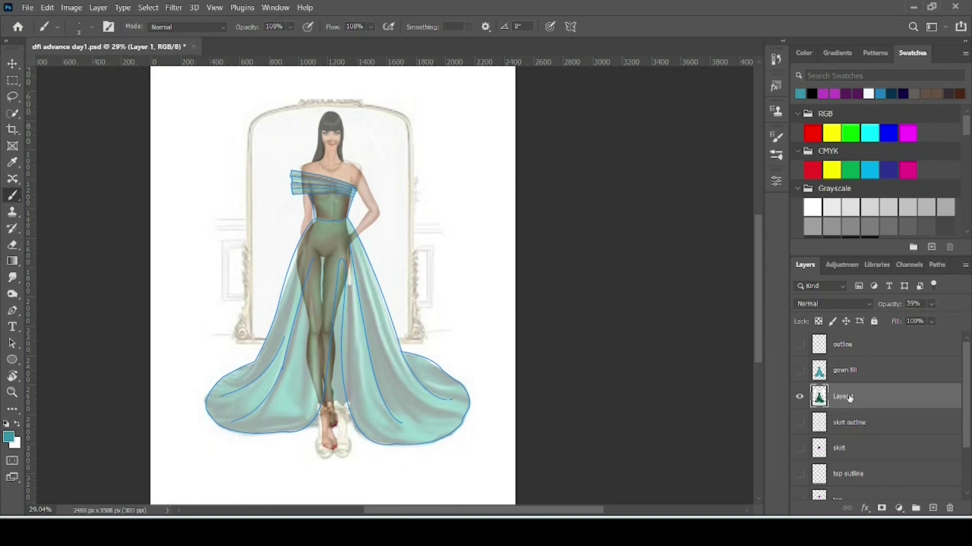
pyautogui.click(931, 304)
pyautogui.moveTo(928, 323); pyautogui.dragTo(968, 325)
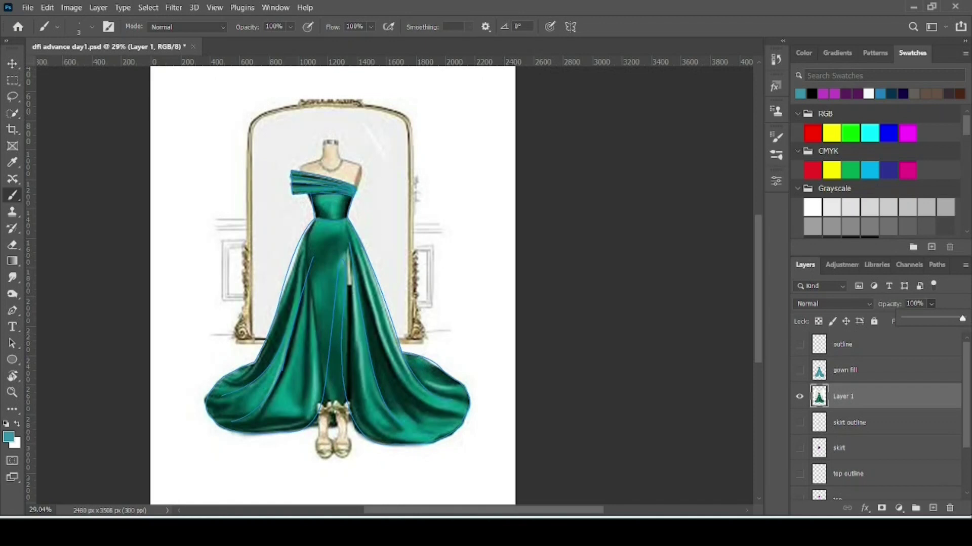
# Step: Deselect the dress path and place the first Pen anchor on the bodice's left edge
pyautogui.click(936, 265)
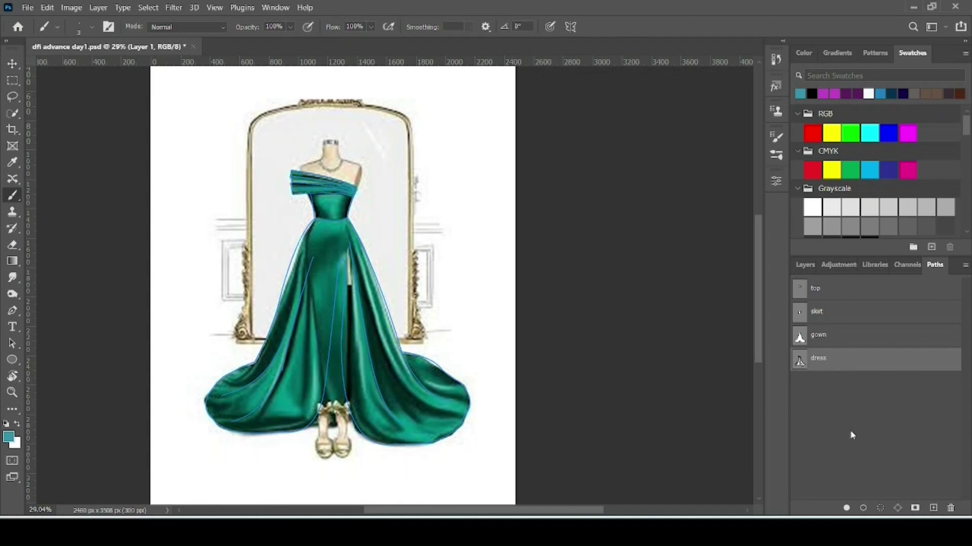
pyautogui.click(855, 443)
pyautogui.click(12, 311)
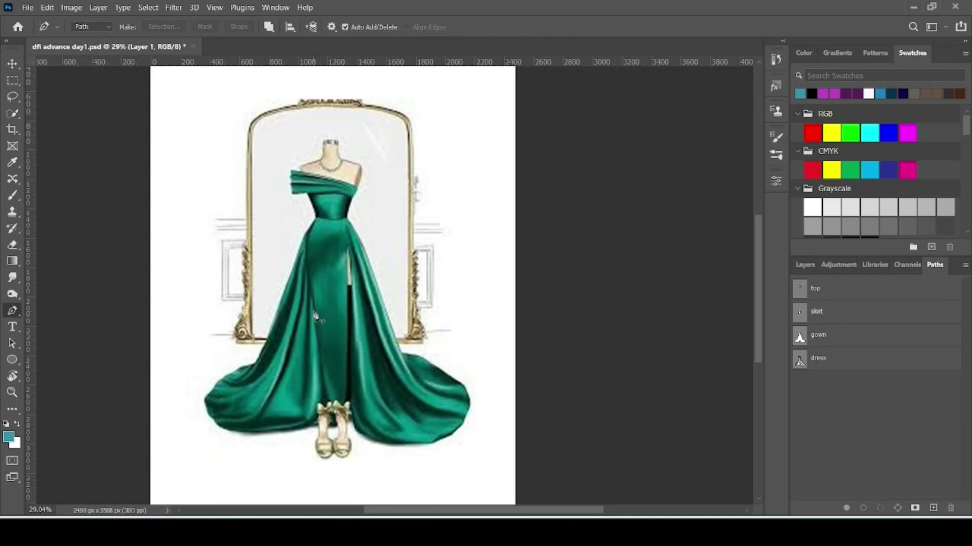
pyautogui.scroll(-2, 266, 271)
pyautogui.scroll(3, 266, 270)
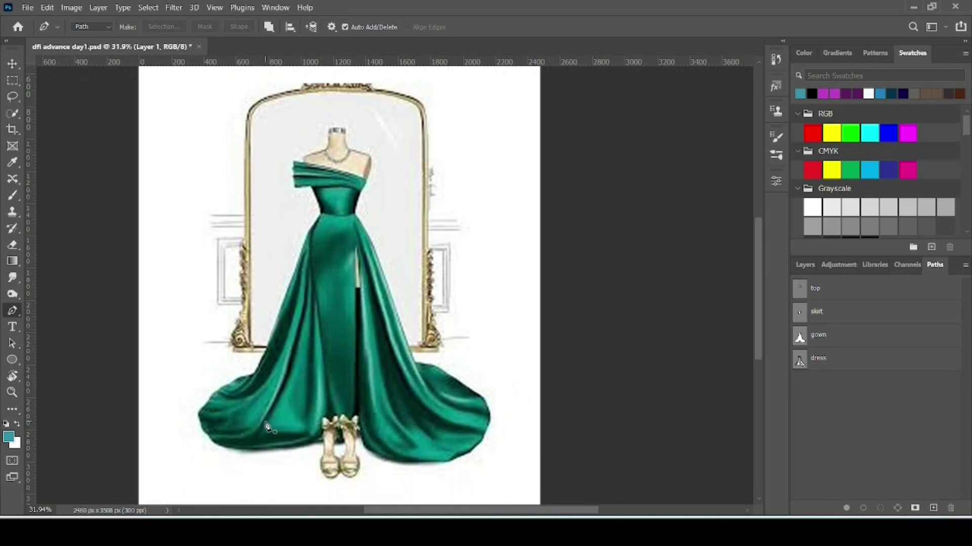
pyautogui.click(294, 176)
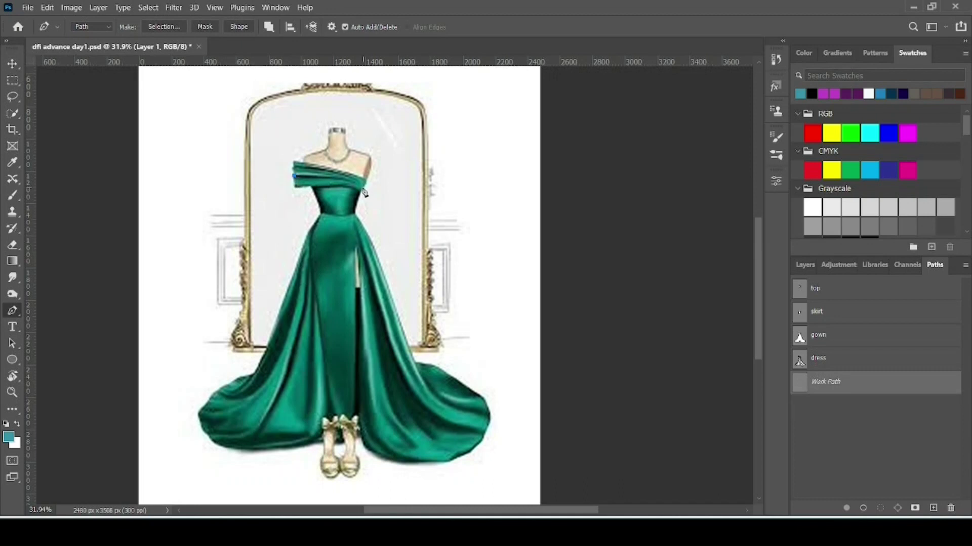
# Step: Add anchors down the bodice's left edge, across the waistline and up to its top-right edge
pyautogui.click(294, 164)
pyautogui.click(314, 187)
pyautogui.click(323, 216)
pyautogui.click(352, 213)
pyautogui.scroll(5, 338, 252)
pyautogui.click(389, 163)
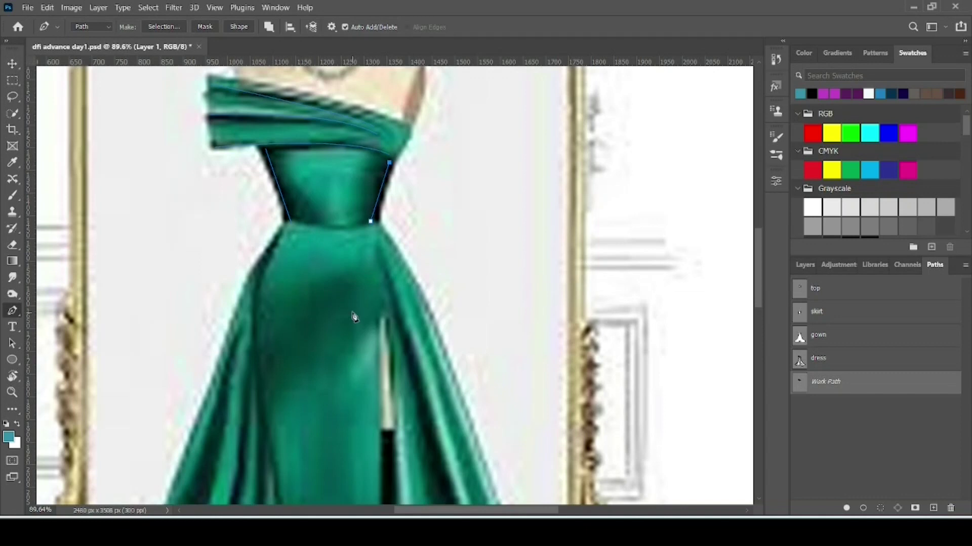
# Step: Draw a fold line down the skirt's right side and a left-side fold around the flare, closing the path
pyautogui.scroll(-3, 291, 310)
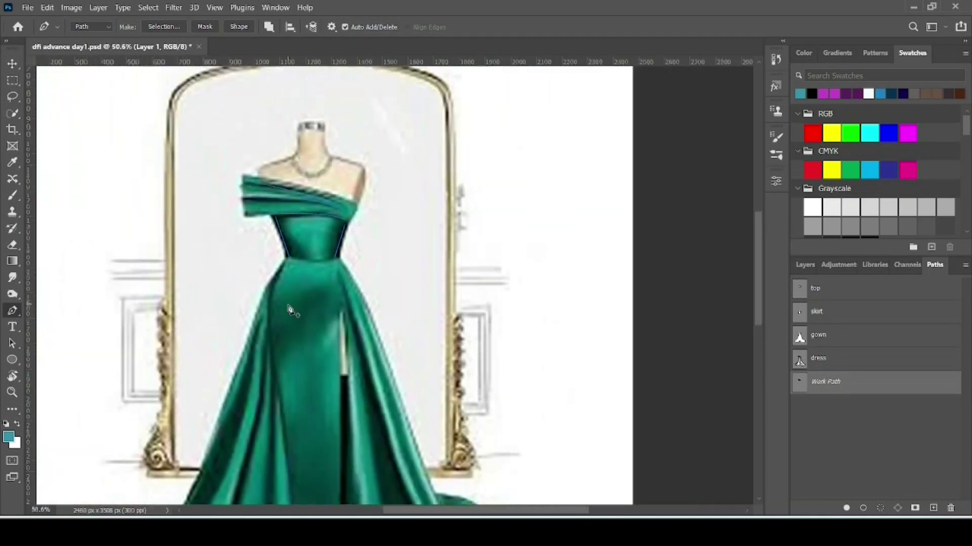
pyautogui.click(459, 380)
pyautogui.moveTo(583, 472); pyautogui.dragTo(625, 460)
pyautogui.keyDown('ctrl'); pyautogui.click(642, 494); pyautogui.keyUp('ctrl')
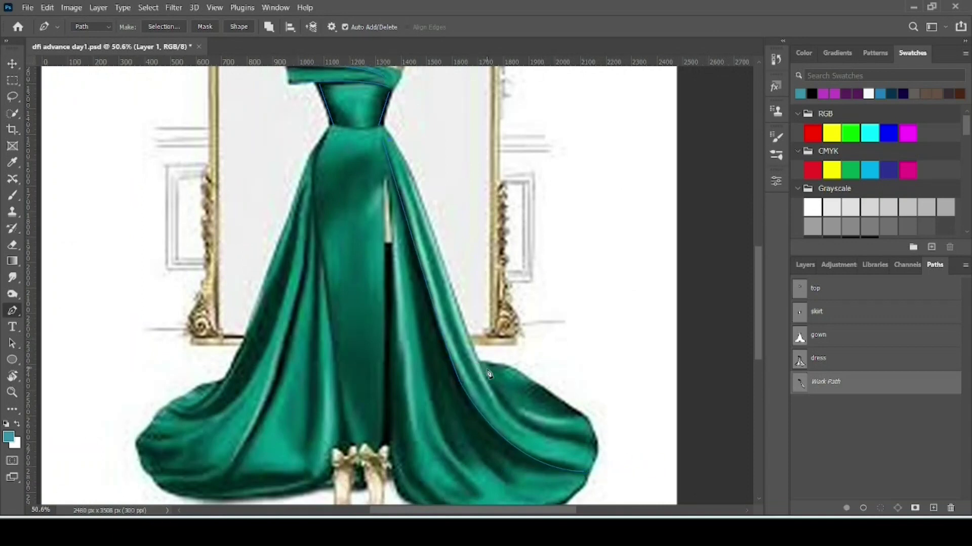
pyautogui.click(330, 129)
pyautogui.moveTo(315, 212); pyautogui.dragTo(324, 238)
pyautogui.click(348, 463)
pyautogui.scroll(-1, 323, 431)
pyautogui.click(226, 465)
pyautogui.scroll(-2, 213, 471)
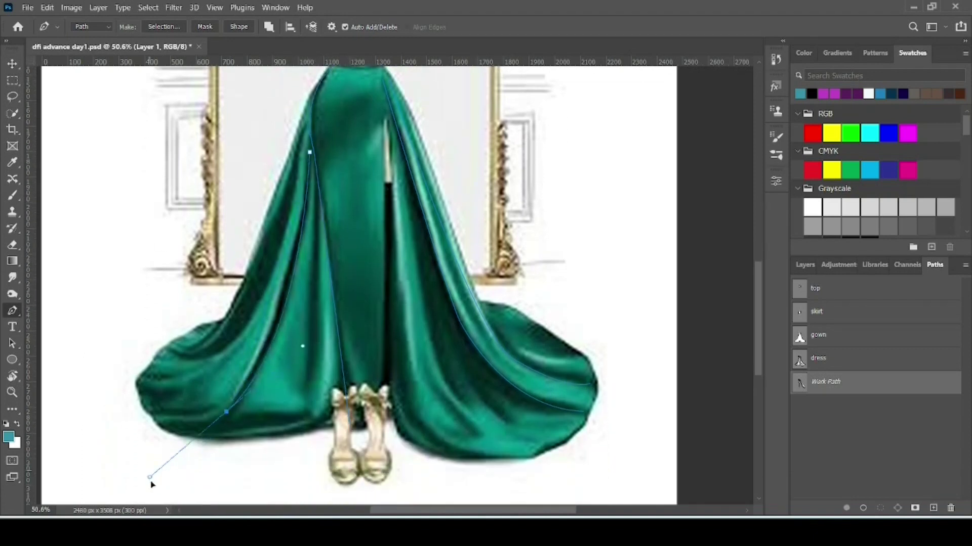
pyautogui.moveTo(169, 345); pyautogui.dragTo(242, 289)
pyautogui.click(308, 131)
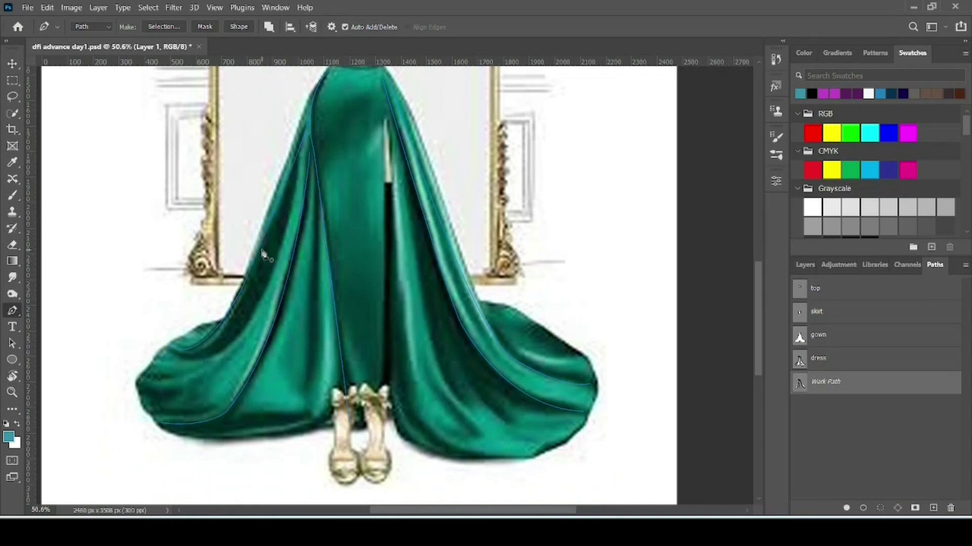
# Step: Add curved fold lines on the left flare, down the centre hem and up from the right train
pyautogui.moveTo(260, 251); pyautogui.dragTo(274, 256)
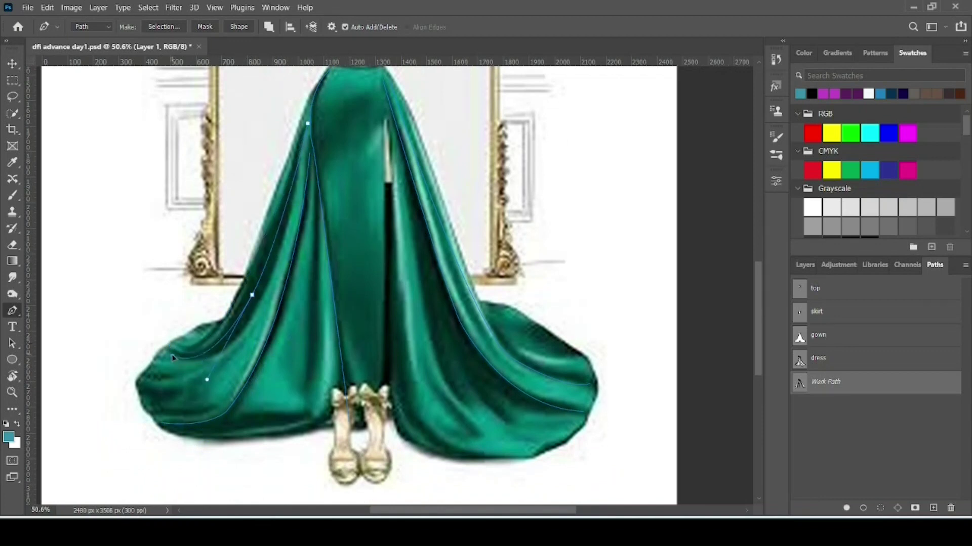
pyautogui.moveTo(162, 386); pyautogui.dragTo(143, 394)
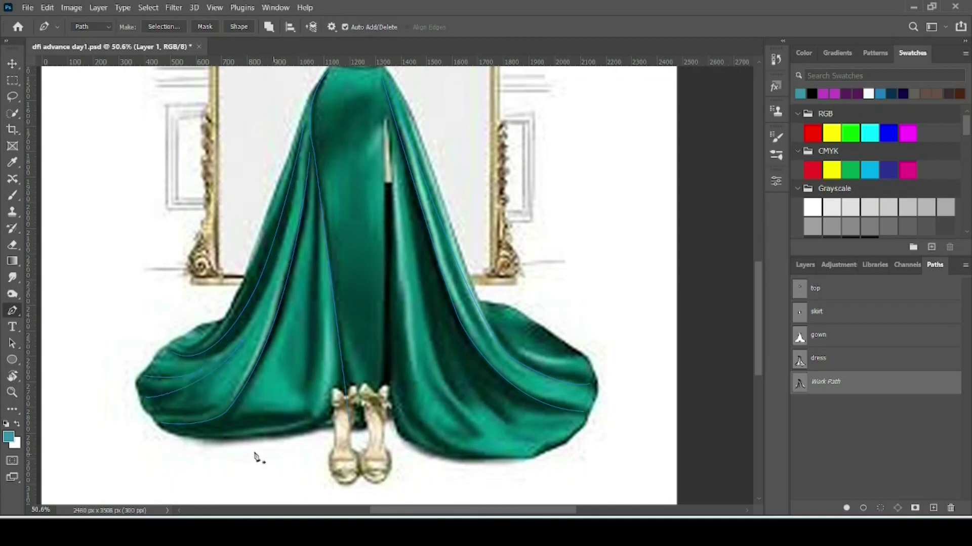
pyautogui.click(306, 381)
pyautogui.moveTo(309, 426); pyautogui.dragTo(352, 366)
pyautogui.press('Escape')
pyautogui.click(504, 459)
pyautogui.moveTo(392, 309); pyautogui.dragTo(391, 132)
pyautogui.press('Escape')
pyautogui.scroll(2, 202, 364)
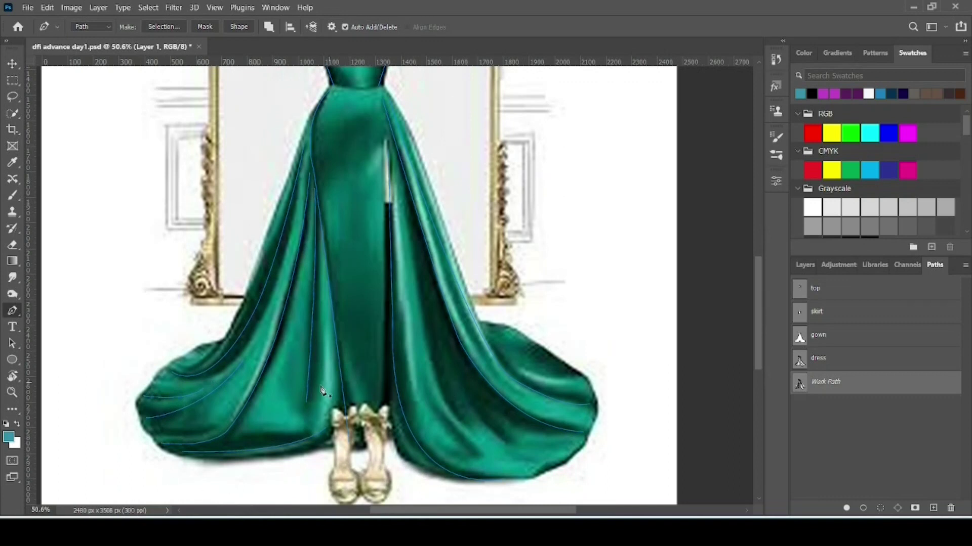
# Step: Hide the green reference Layer 1 and show the teal gown fill layer
pyautogui.click(803, 265)
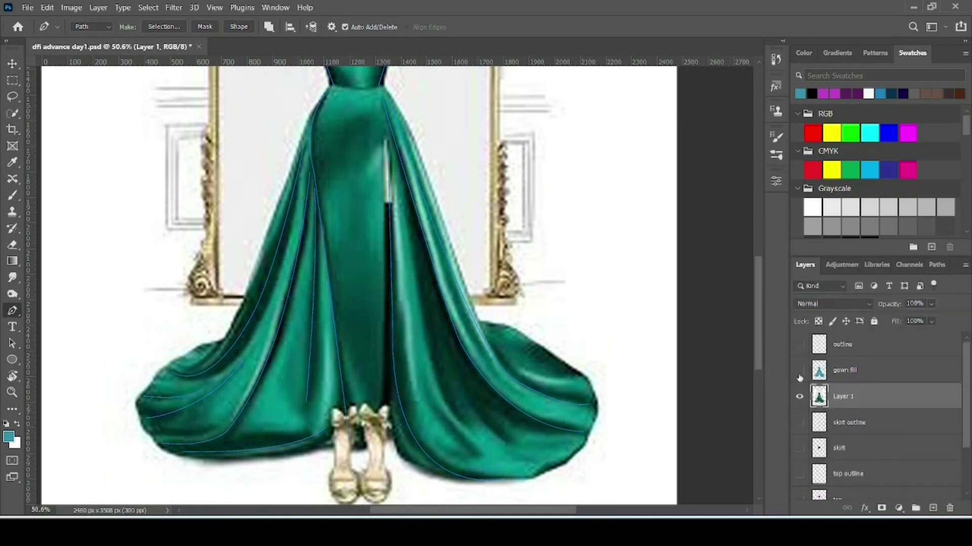
pyautogui.click(799, 398)
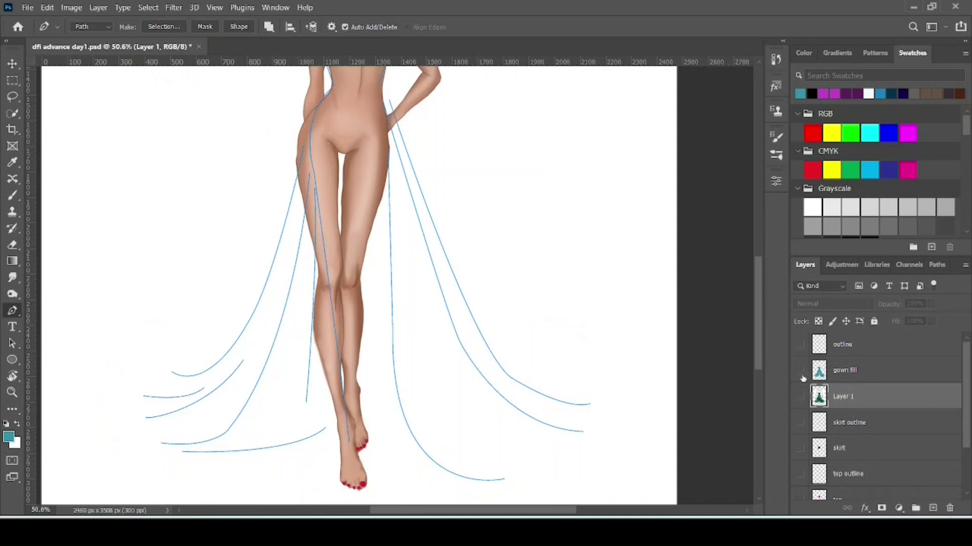
pyautogui.click(799, 373)
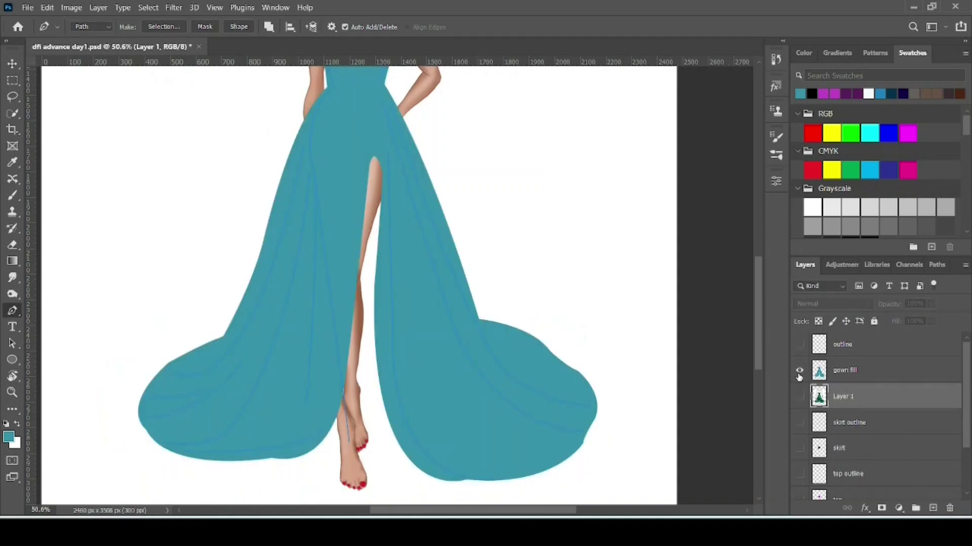
# Step: Select gown fill and add a new layer above it named 'shading'
pyautogui.click(800, 345)
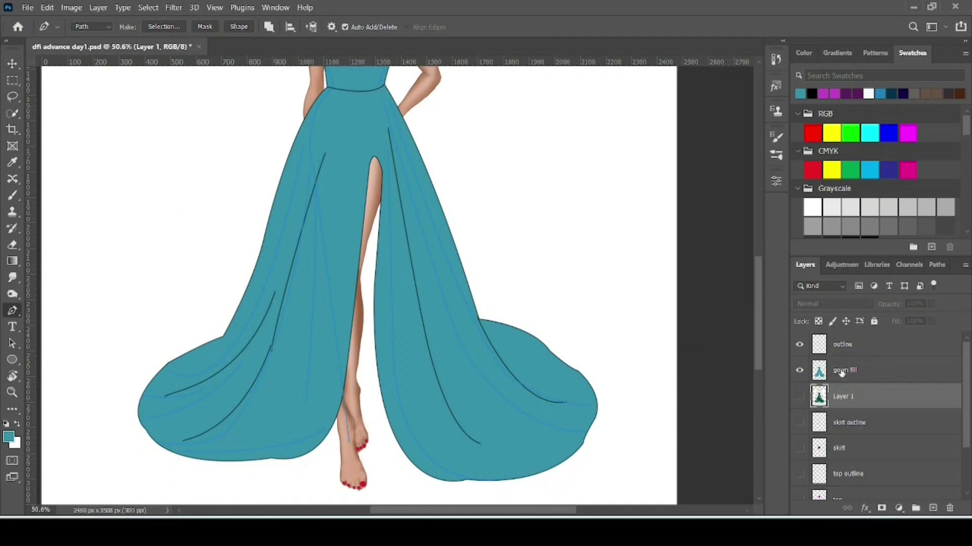
pyautogui.click(798, 347)
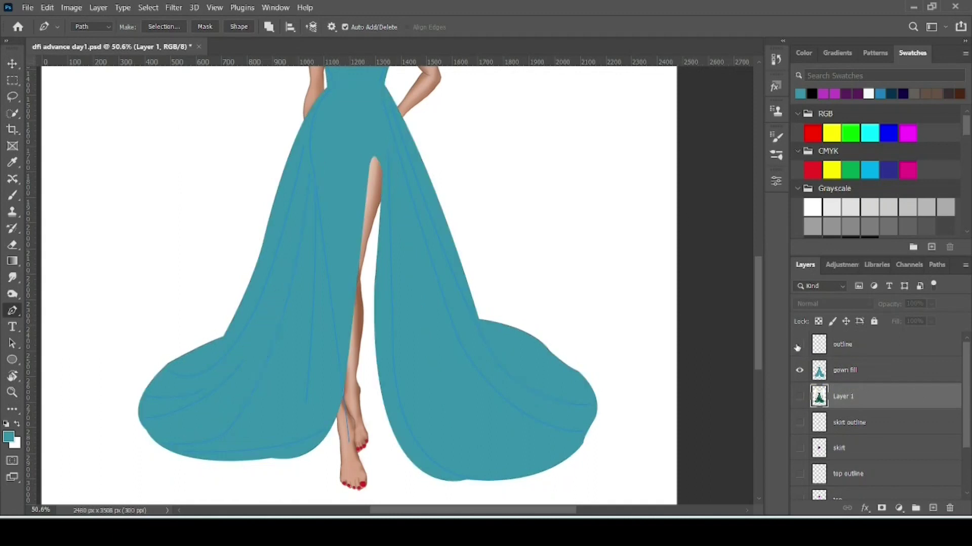
pyautogui.click(850, 371)
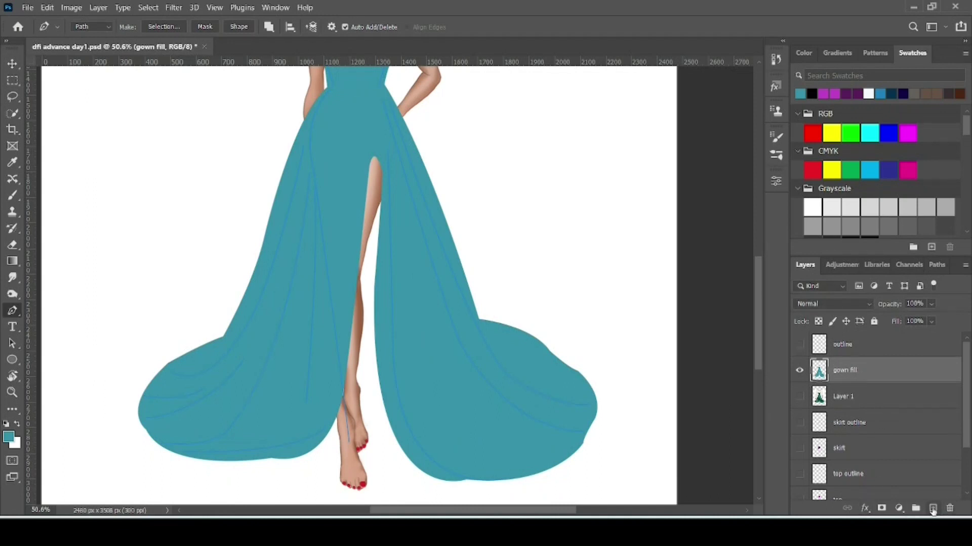
pyautogui.click(933, 508)
pyautogui.doubleClick(841, 370)
pyautogui.write('s')
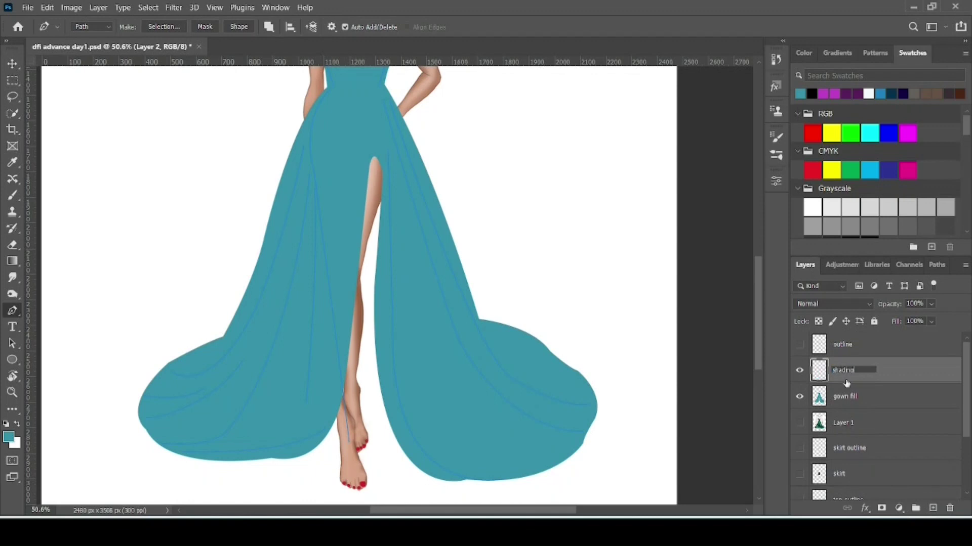
pyautogui.write('hading')
pyautogui.press('Return')
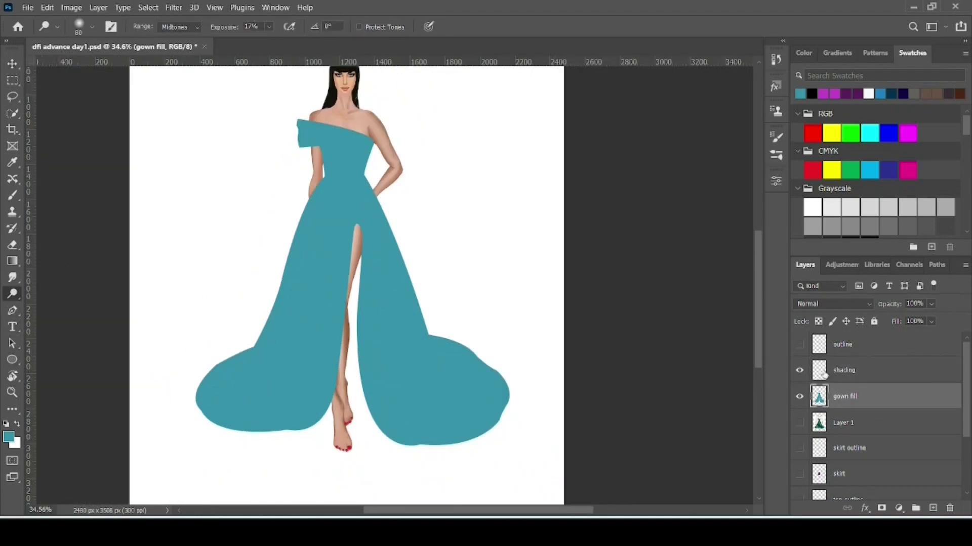
# Step: Select the shading layer and switch to the Burn tool
pyautogui.click(839, 373)
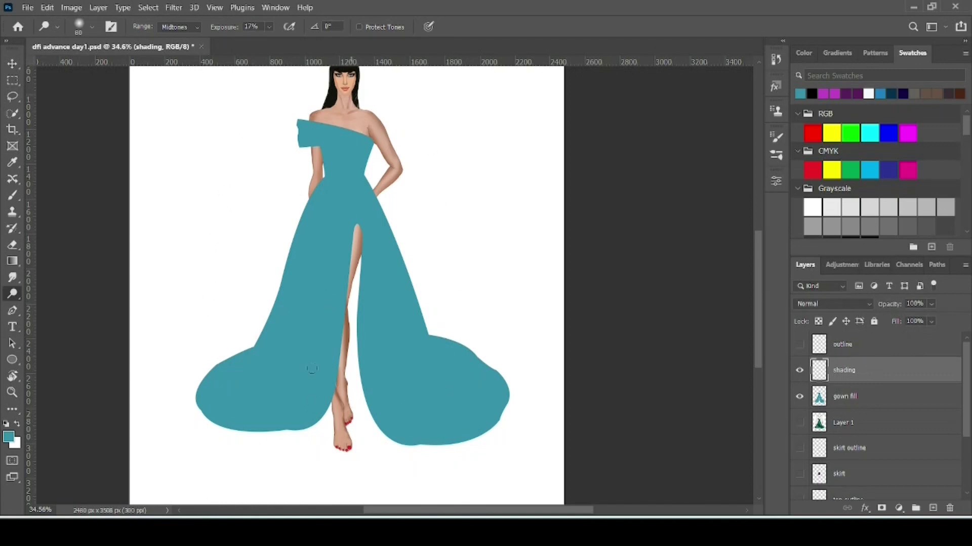
pyautogui.rightClick(6, 297)
pyautogui.click(41, 306)
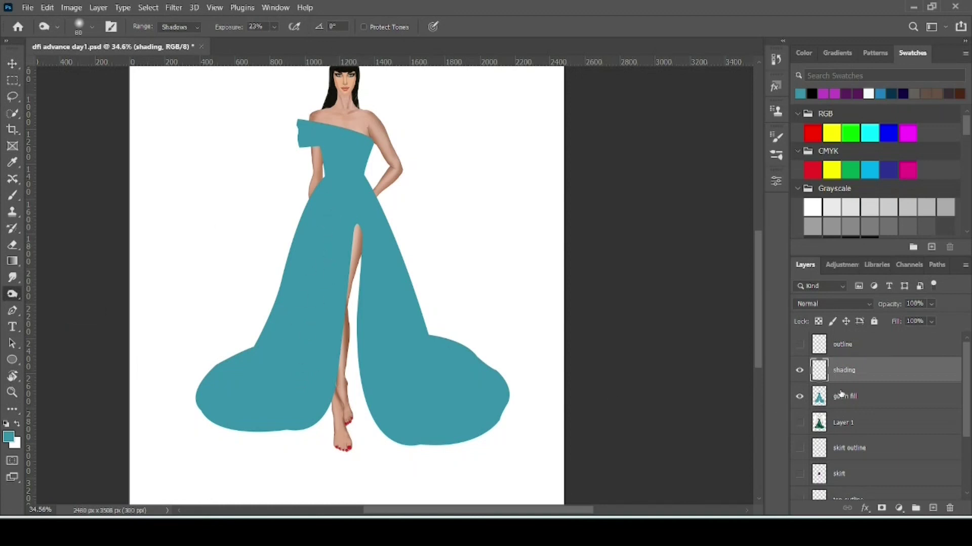
# Step: Test-burn a diagonal fold on gown fill, undo it, and reselect the shading layer
pyautogui.click(855, 398)
pyautogui.moveTo(354, 206); pyautogui.dragTo(277, 354)
pyautogui.hotkey('ctrl', 'z')
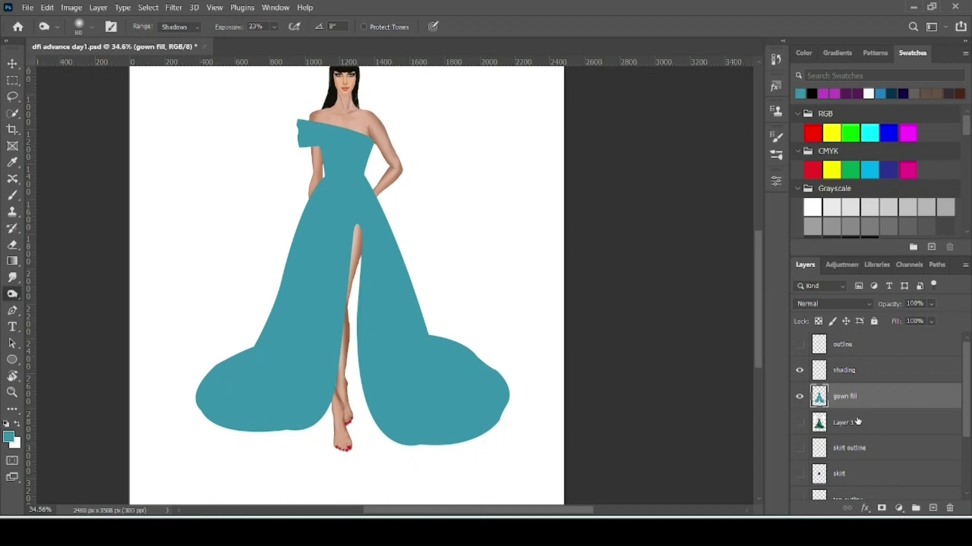
pyautogui.click(848, 373)
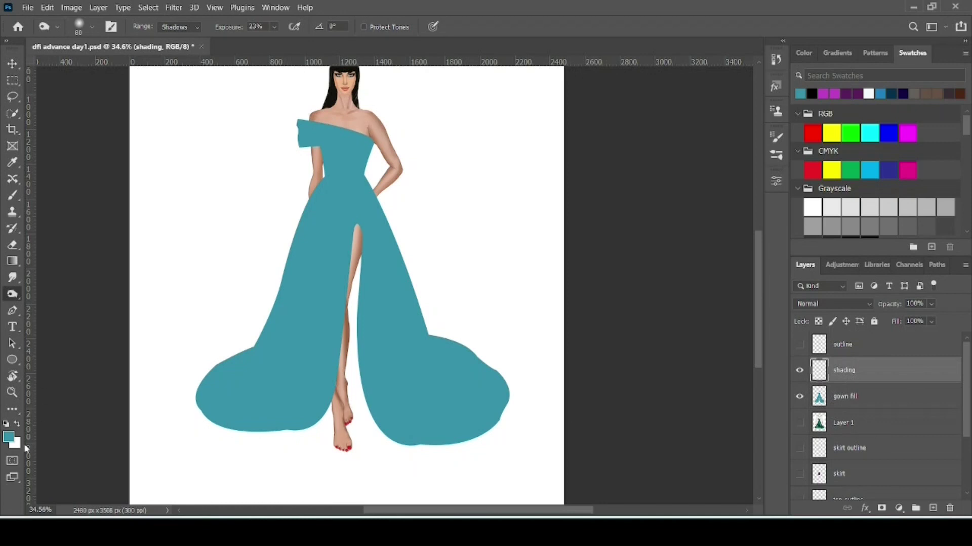
# Step: Switch to the Brush tool with the Soft Round preset
pyautogui.click(13, 194)
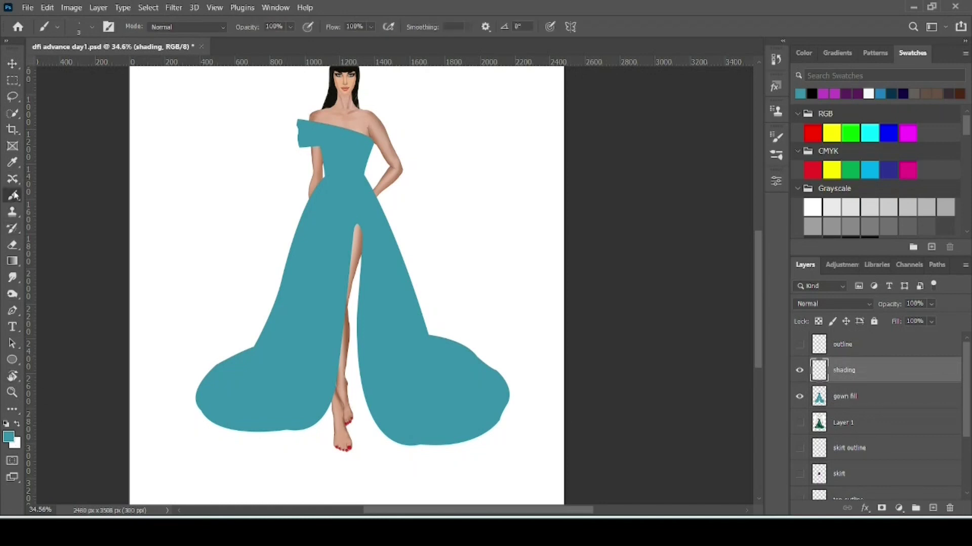
pyautogui.click(91, 26)
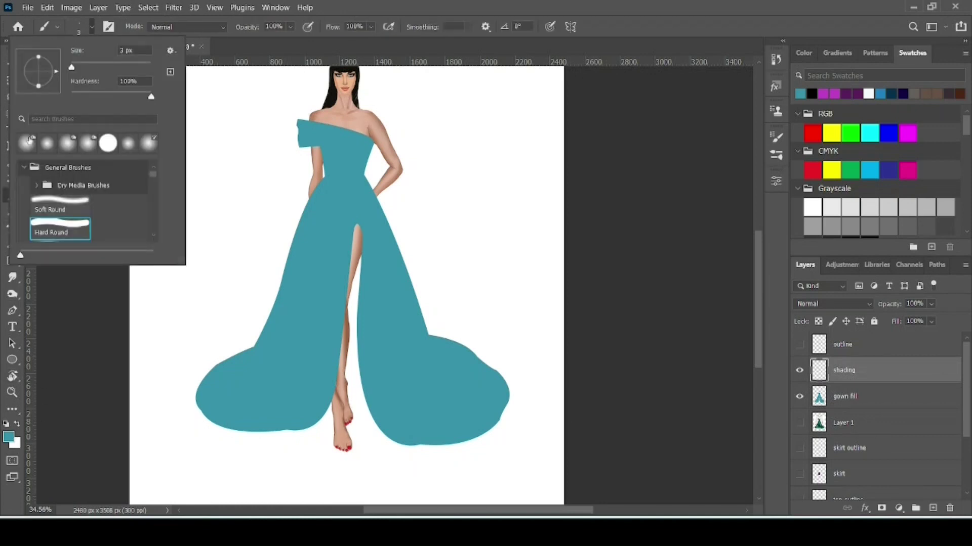
pyautogui.click(55, 209)
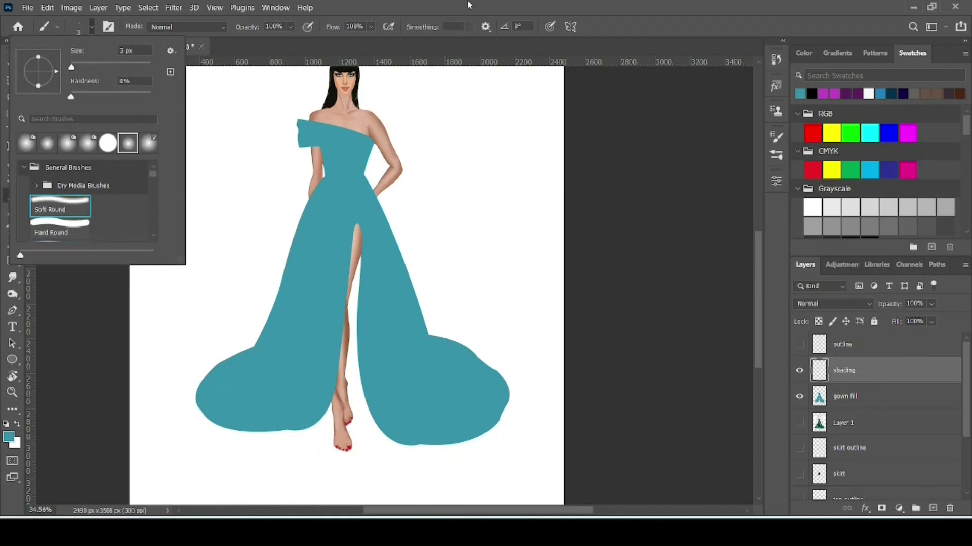
# Step: Lower the brush flow to 13% and bring up the saved paths list
pyautogui.click(371, 28)
pyautogui.moveTo(387, 41); pyautogui.dragTo(333, 41)
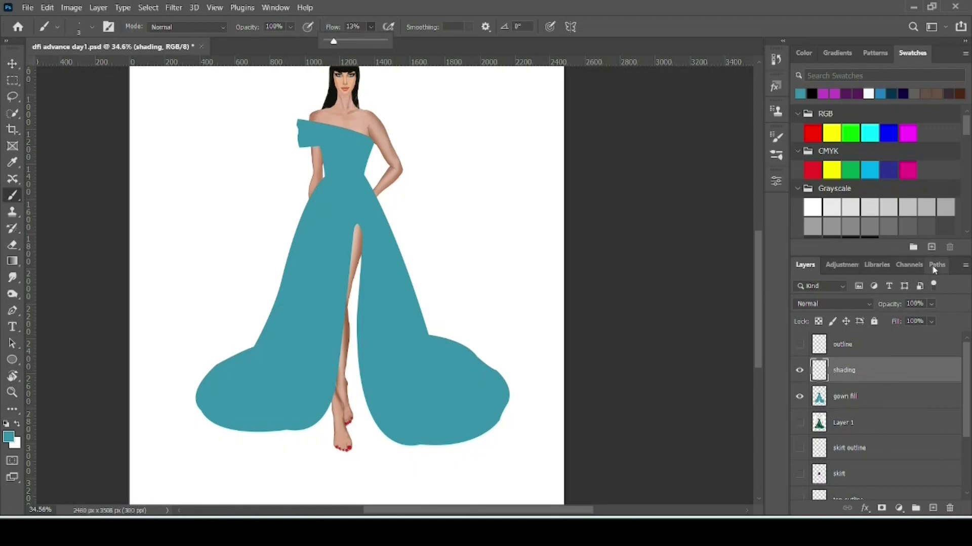
pyautogui.click(843, 373)
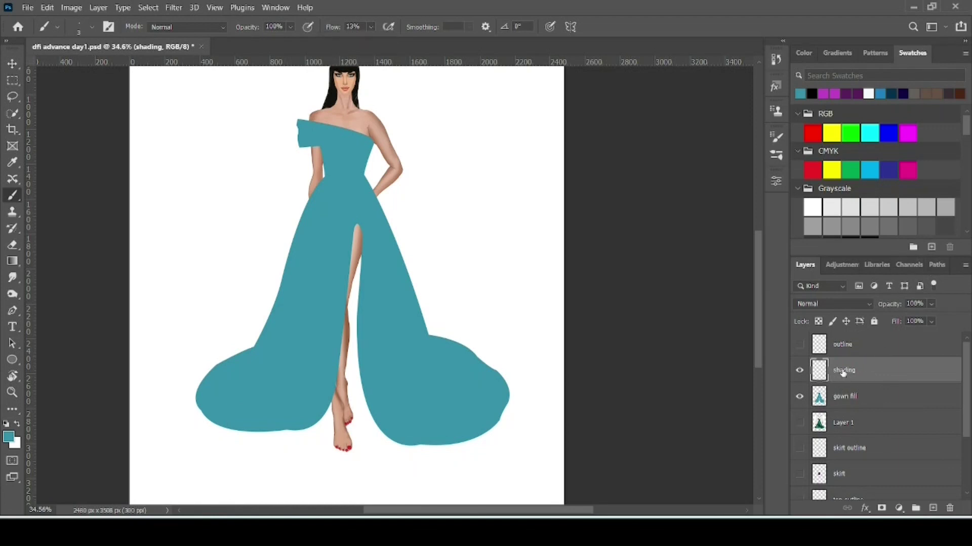
pyautogui.click(934, 264)
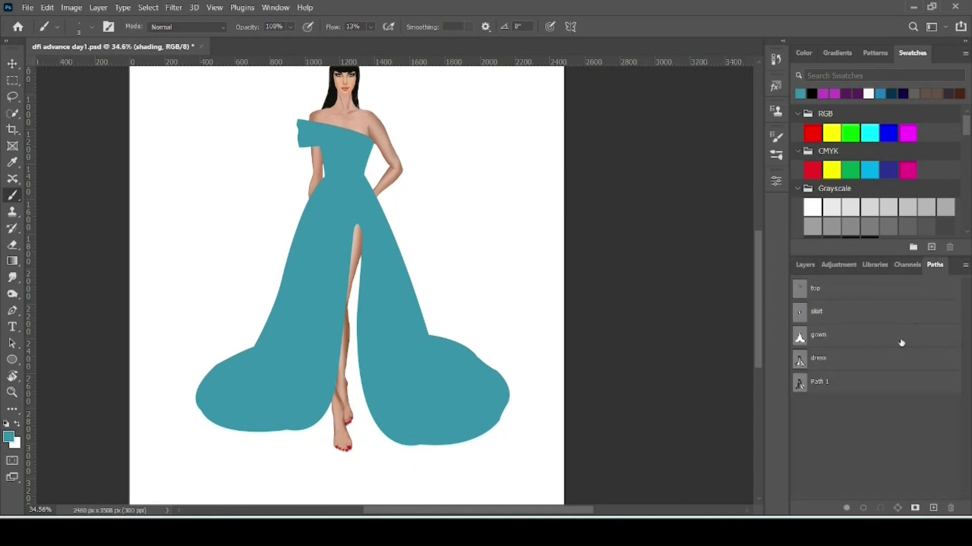
# Step: Select Path 1 and set the foreground colour to dark teal #195260
pyautogui.click(838, 384)
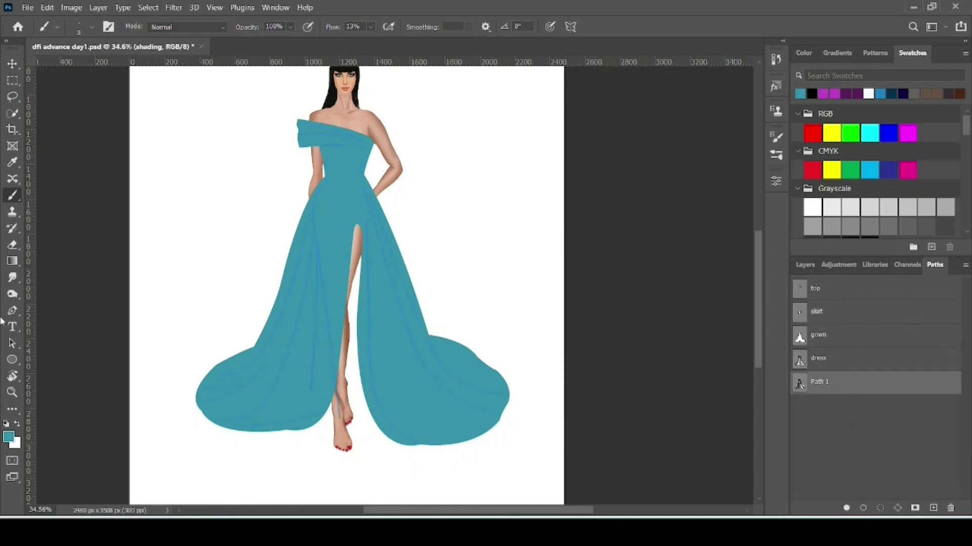
pyautogui.click(9, 436)
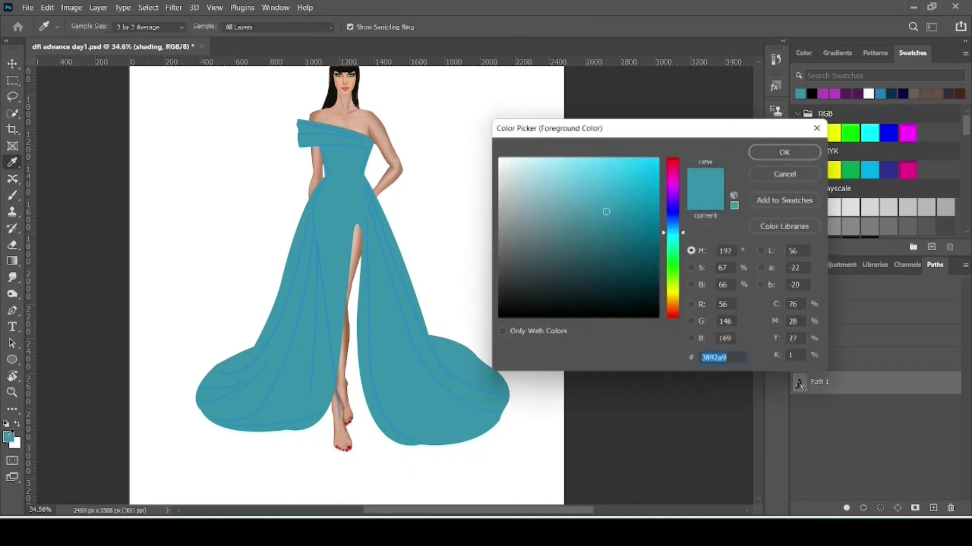
pyautogui.click(340, 223)
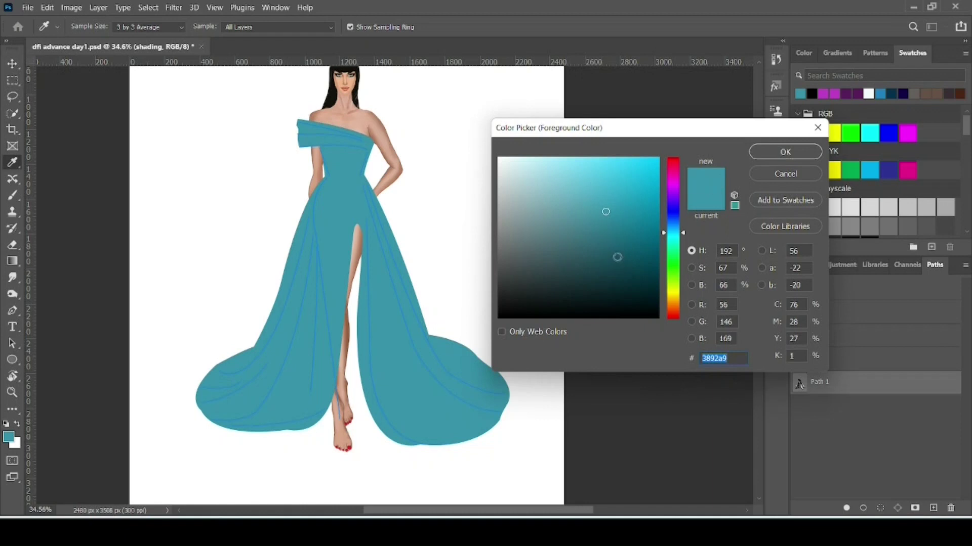
pyautogui.click(617, 258)
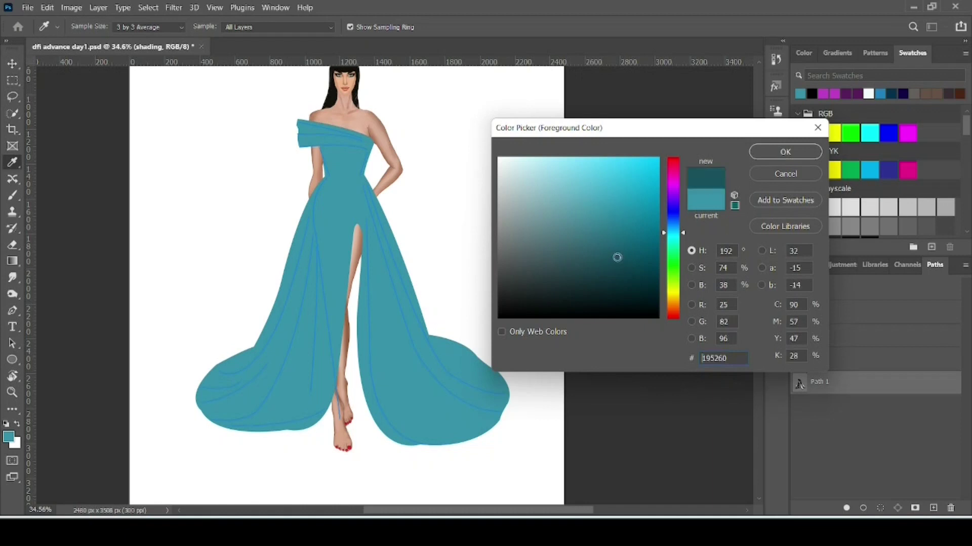
pyautogui.click(782, 152)
pyautogui.click(864, 508)
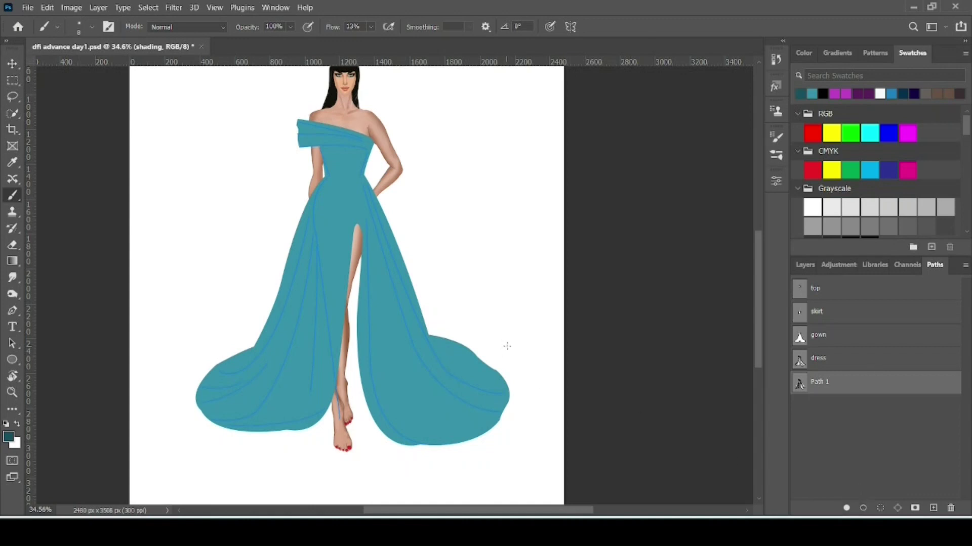
# Step: Stroke Path 1's fold lines with a soft round brush, enlarge it, then undo the strokes
pyautogui.press(',')
pyautogui.click(863, 508)
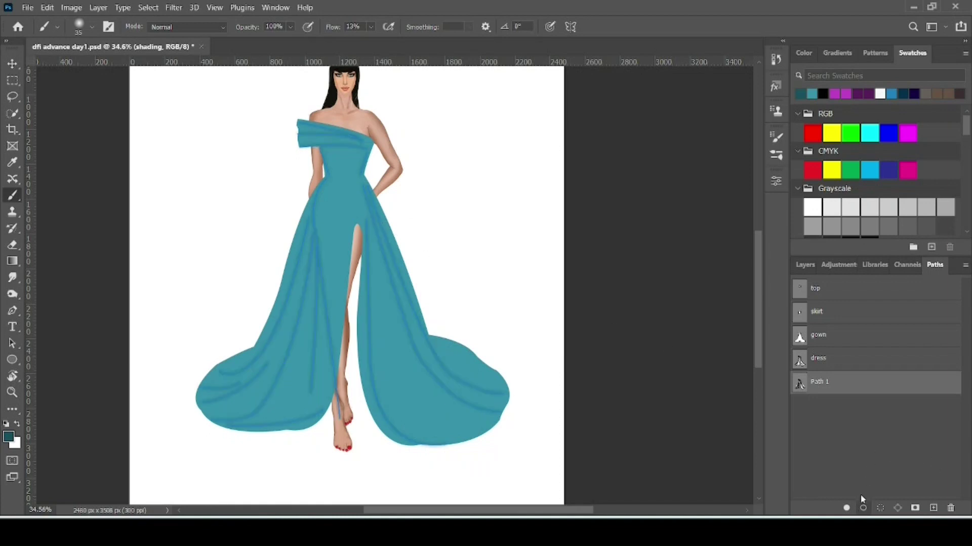
pyautogui.press(']')
pyautogui.click(885, 456)
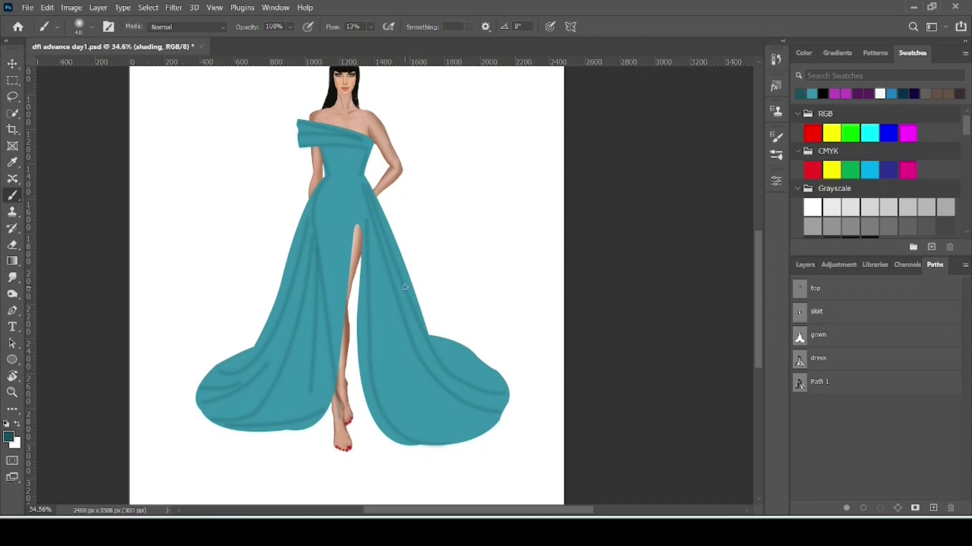
pyautogui.hotkey('ctrl', ',')
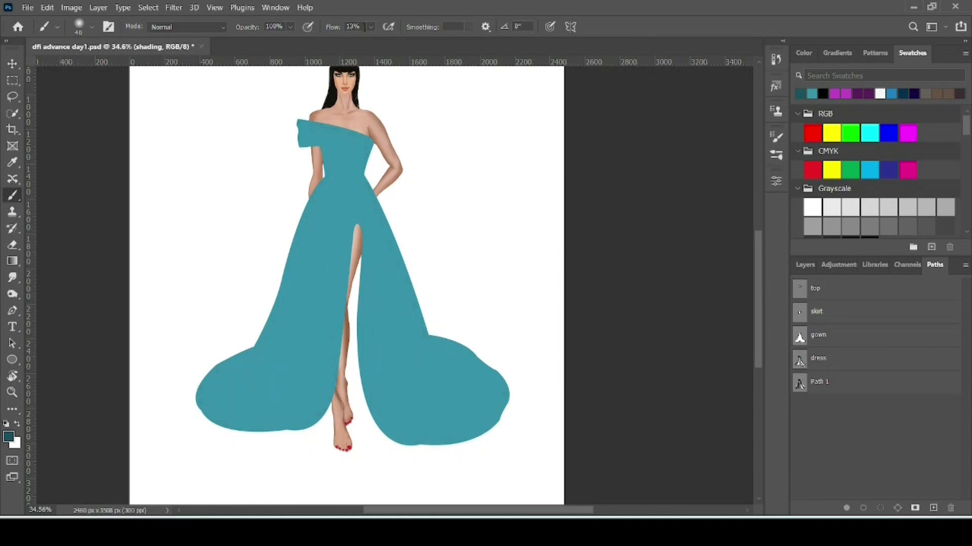
pyautogui.click(370, 26)
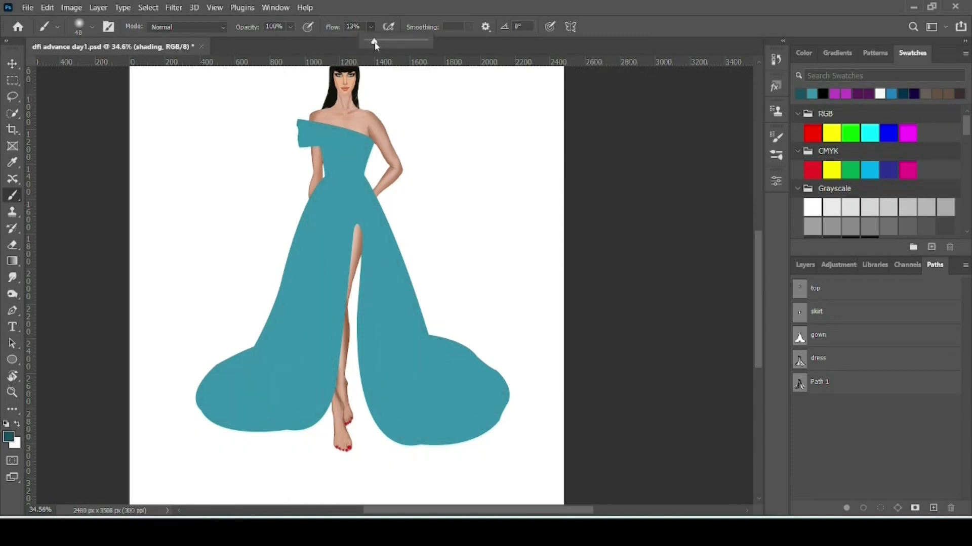
# Step: Lower the brush flow to 9% and stroke Path 1's fold lines once
pyautogui.moveTo(374, 44); pyautogui.dragTo(371, 45)
pyautogui.click(864, 383)
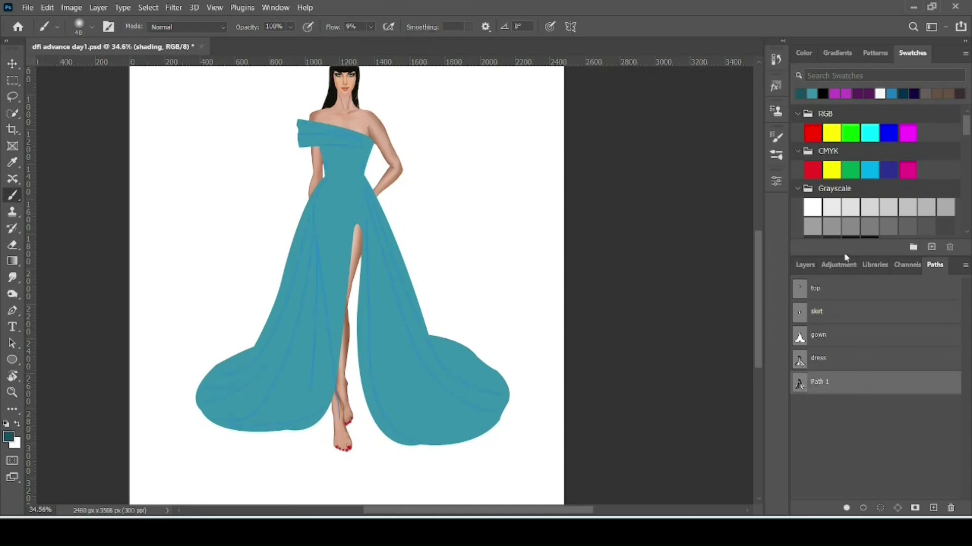
pyautogui.click(863, 508)
pyautogui.click(866, 439)
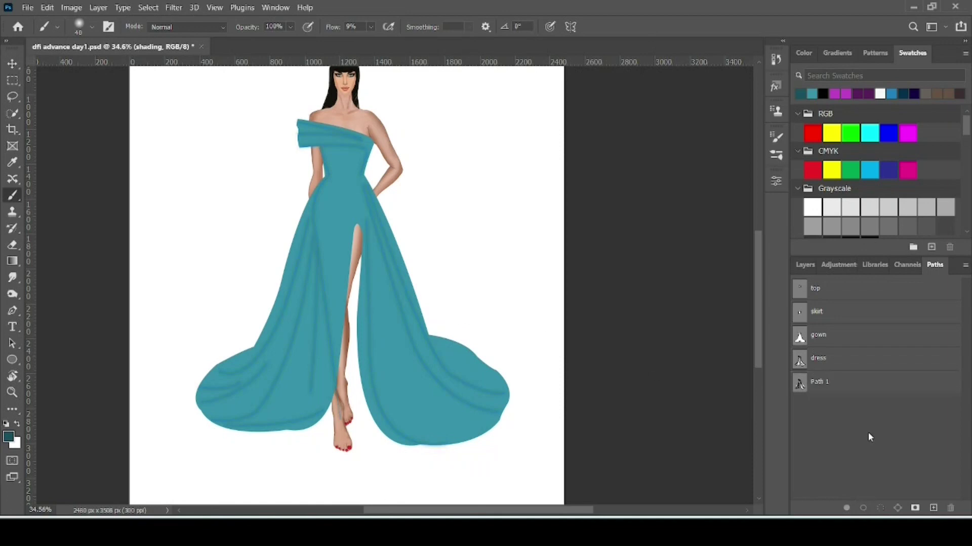
pyautogui.click(828, 386)
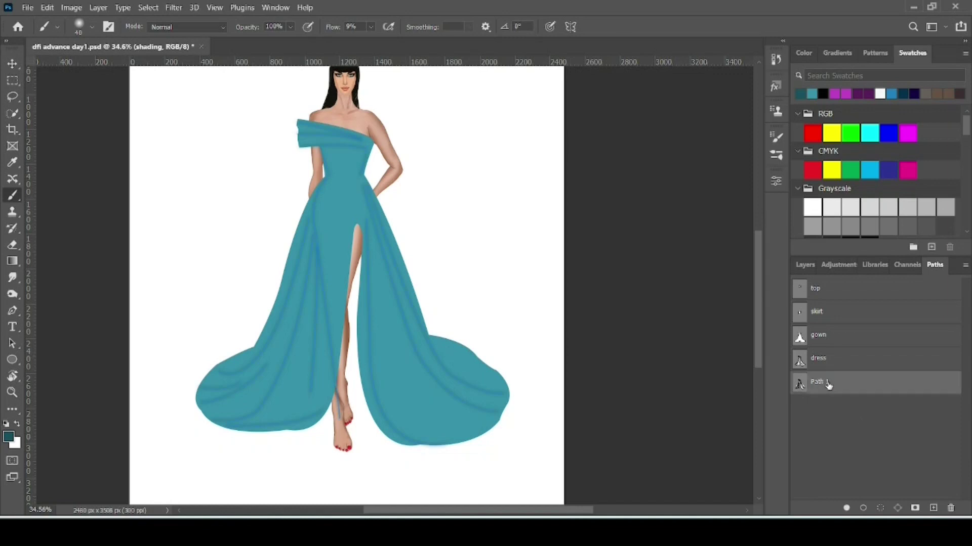
# Step: At 75% opacity, restroke Path 1 repeatedly with brush sizes growing from 45 to 150 px
pyautogui.click(291, 27)
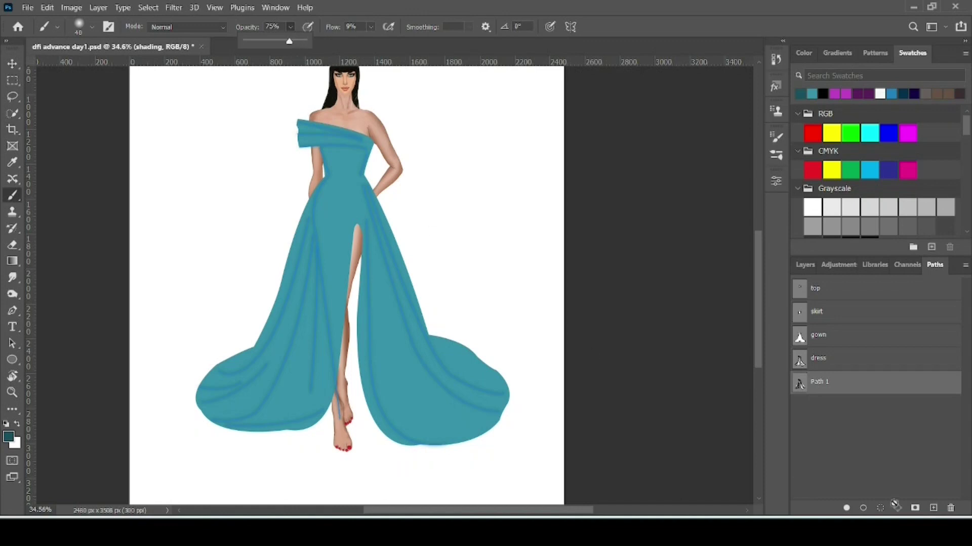
pyautogui.press(']')
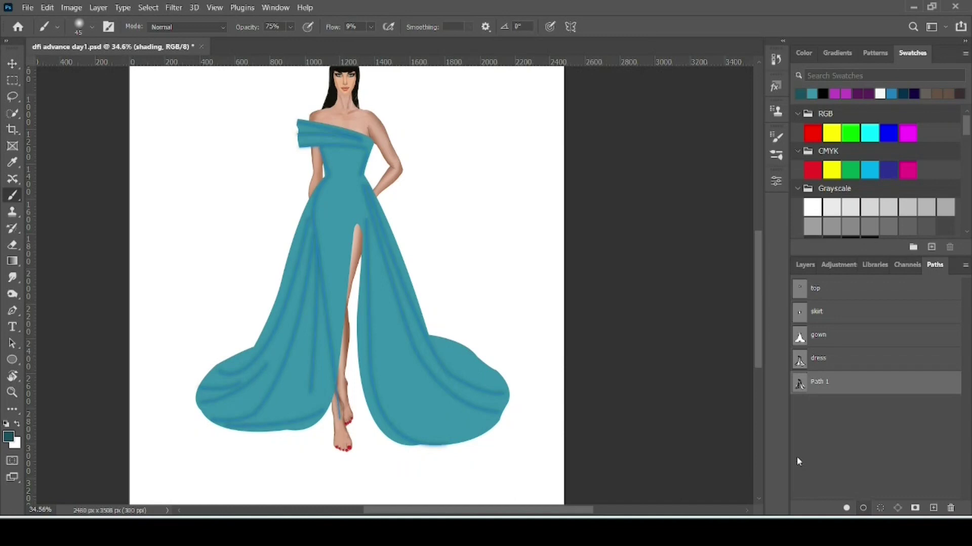
pyautogui.press(']')
pyautogui.press(']')
pyautogui.press(']')
pyautogui.press(']')
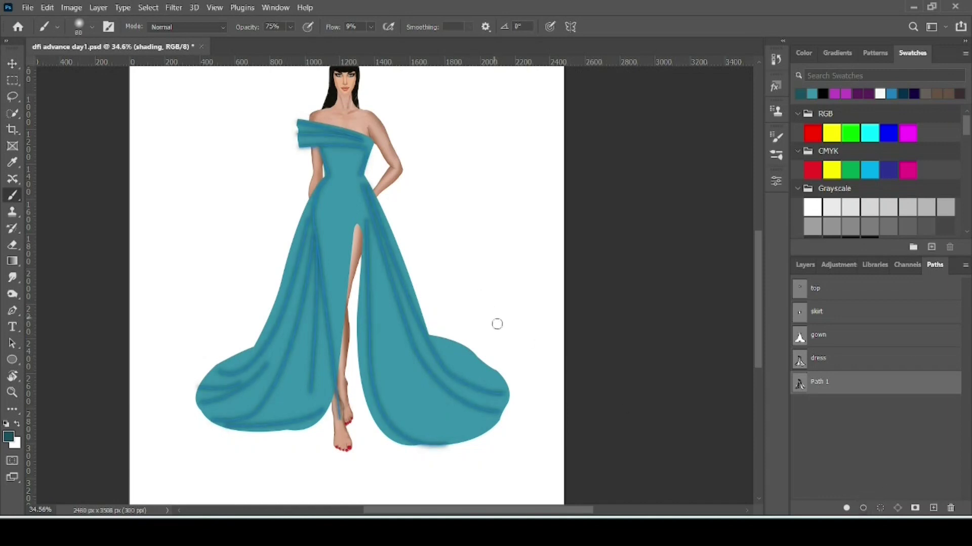
pyautogui.press(']')
pyautogui.click(863, 508)
pyautogui.press(']')
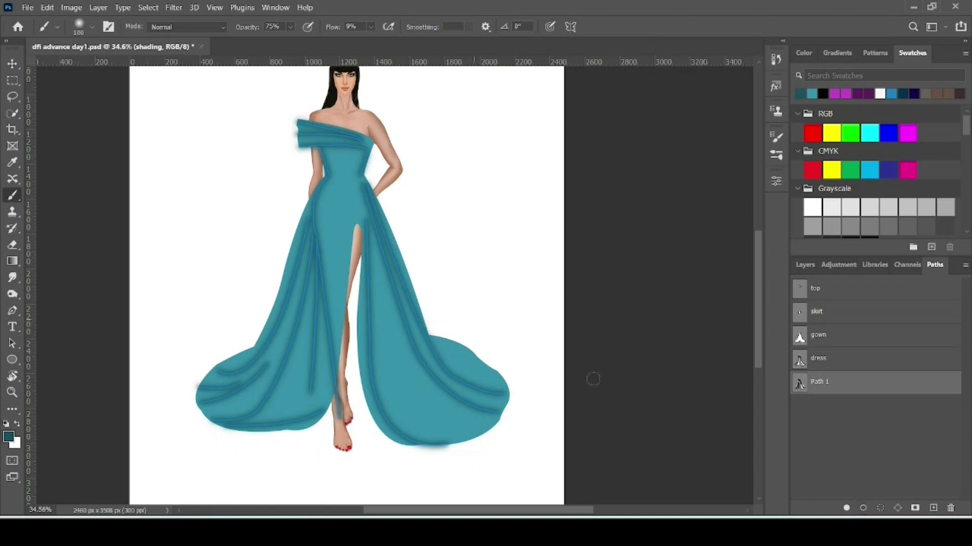
pyautogui.click(863, 508)
pyautogui.press(']')
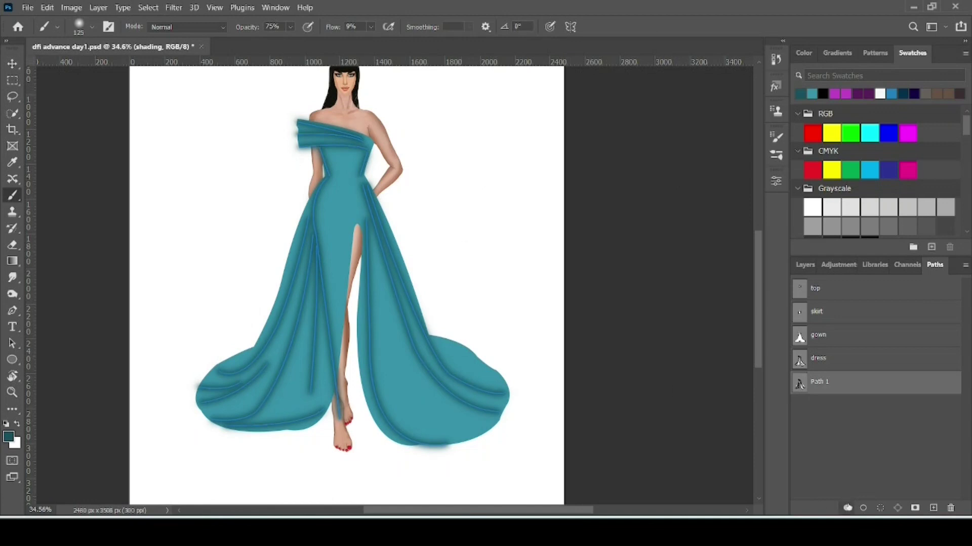
pyautogui.click(862, 508)
pyautogui.press(']')
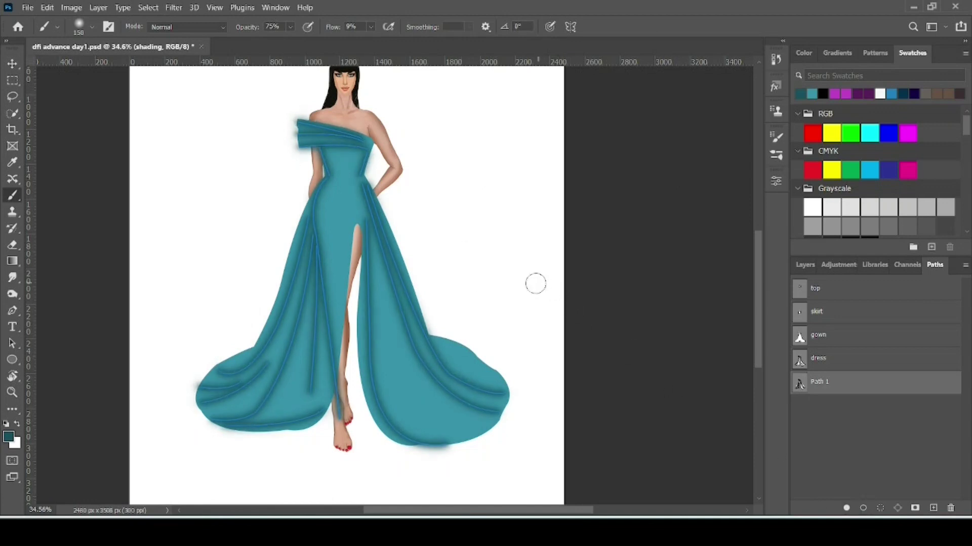
pyautogui.press(']')
pyautogui.press(']')
pyautogui.press(']')
pyautogui.press(']')
pyautogui.click(863, 508)
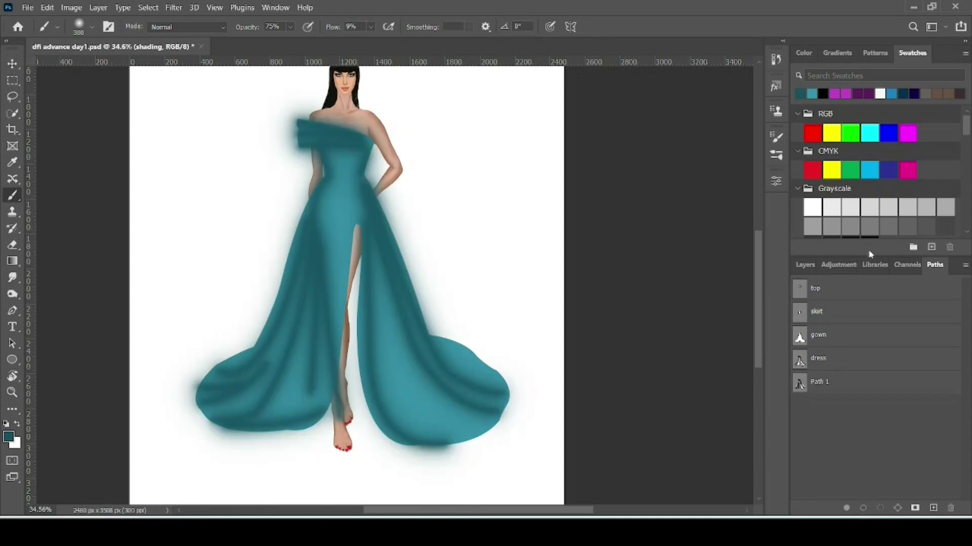
# Step: Clip the 'shading' layer to the 'gown fill' layer as a clipping mask
pyautogui.click(813, 264)
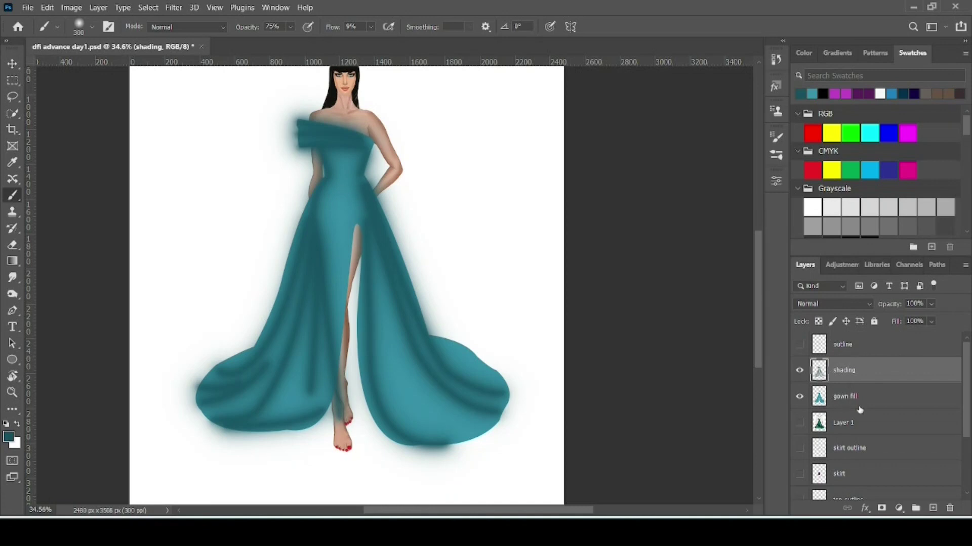
pyautogui.moveTo(850, 404)
pyautogui.mouseDown()
pyautogui.moveTo(849, 379)
pyautogui.moveTo(840, 381)
pyautogui.mouseUp()
pyautogui.keyDown('alt'); pyautogui.click(839, 381); pyautogui.keyUp('alt')
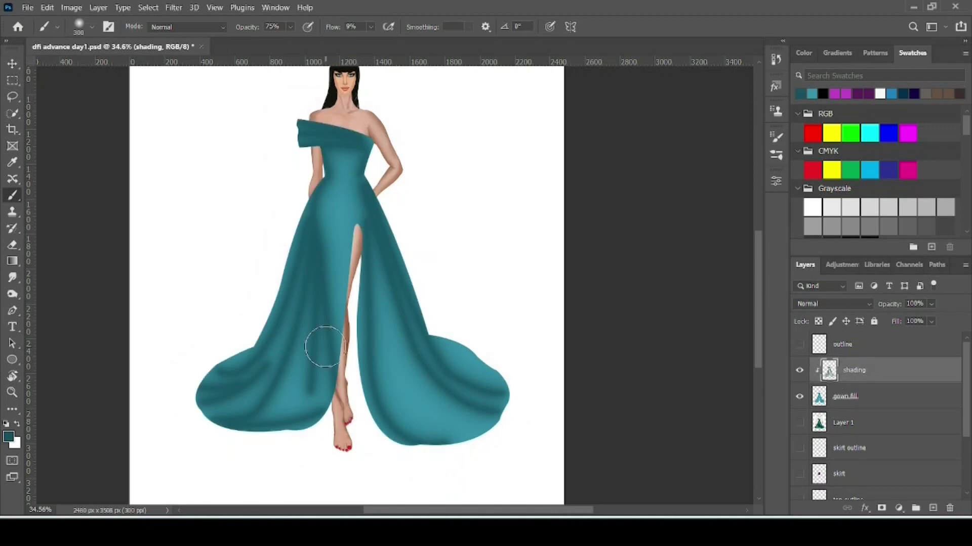
pyautogui.scroll(-1, 328, 405)
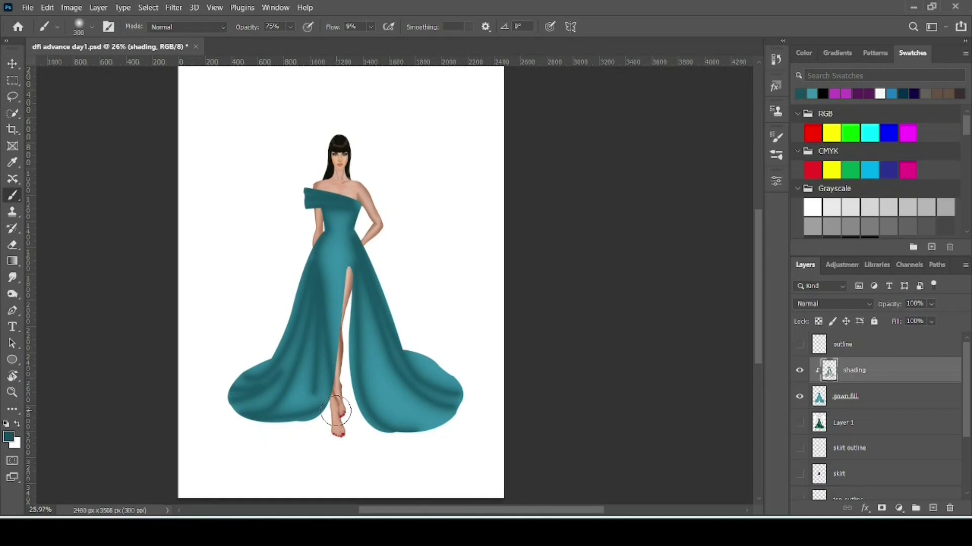
pyautogui.scroll(3, 336, 411)
pyautogui.press('e')
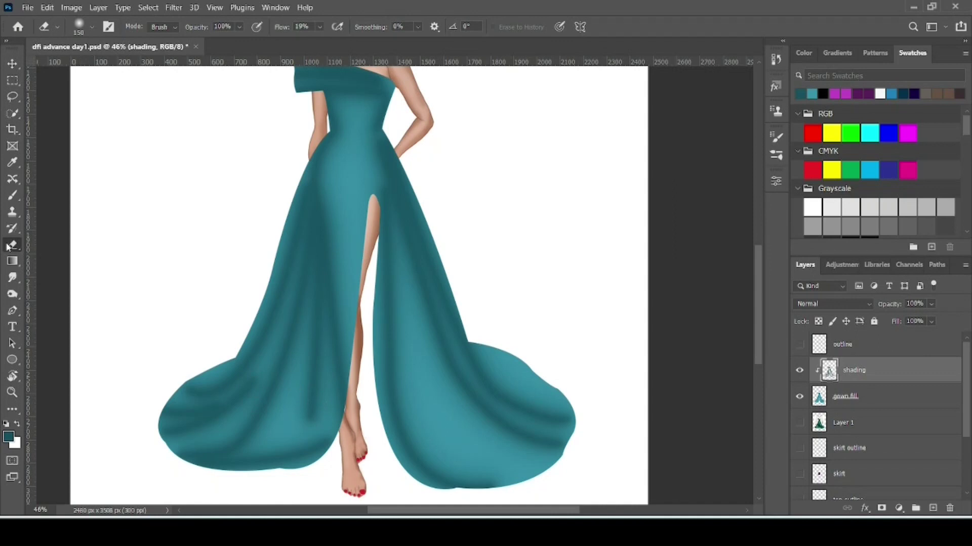
# Step: Softly erase shading from the left skirt's lower hem with a 13% flow eraser, shrinking it to 100
pyautogui.click(319, 27)
pyautogui.moveTo(323, 42); pyautogui.dragTo(320, 44)
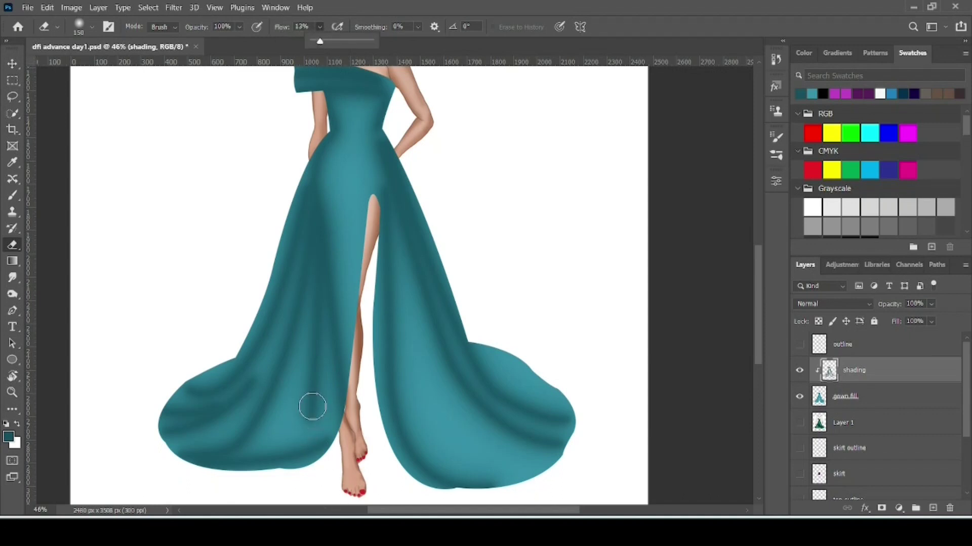
pyautogui.click(299, 423)
pyautogui.moveTo(484, 459)
pyautogui.mouseDown()
pyautogui.moveTo(443, 463)
pyautogui.moveTo(476, 483)
pyautogui.mouseUp()
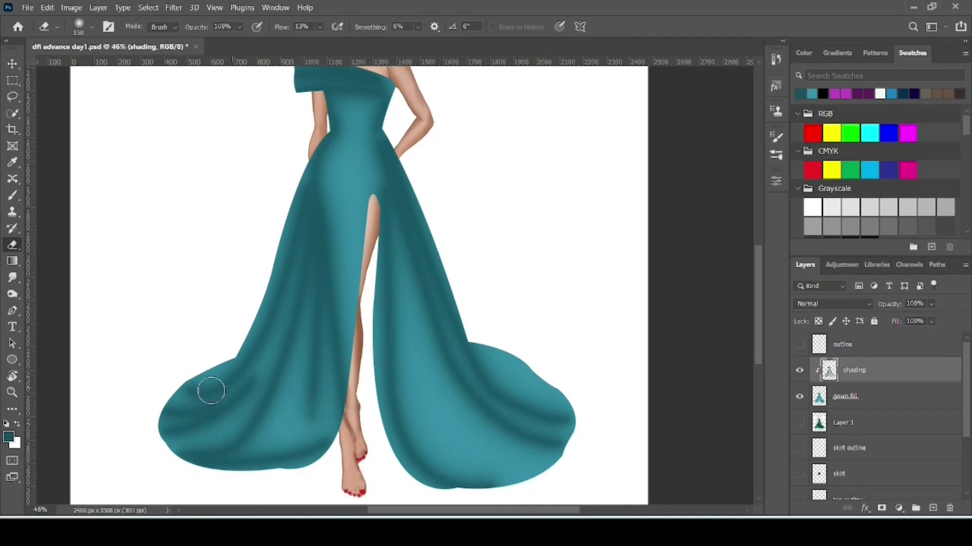
pyautogui.moveTo(286, 470)
pyautogui.mouseDown()
pyautogui.moveTo(321, 404)
pyautogui.moveTo(306, 451)
pyautogui.moveTo(318, 445)
pyautogui.moveTo(264, 416)
pyautogui.moveTo(252, 391)
pyautogui.mouseUp()
pyautogui.press('[')
pyautogui.press('[')
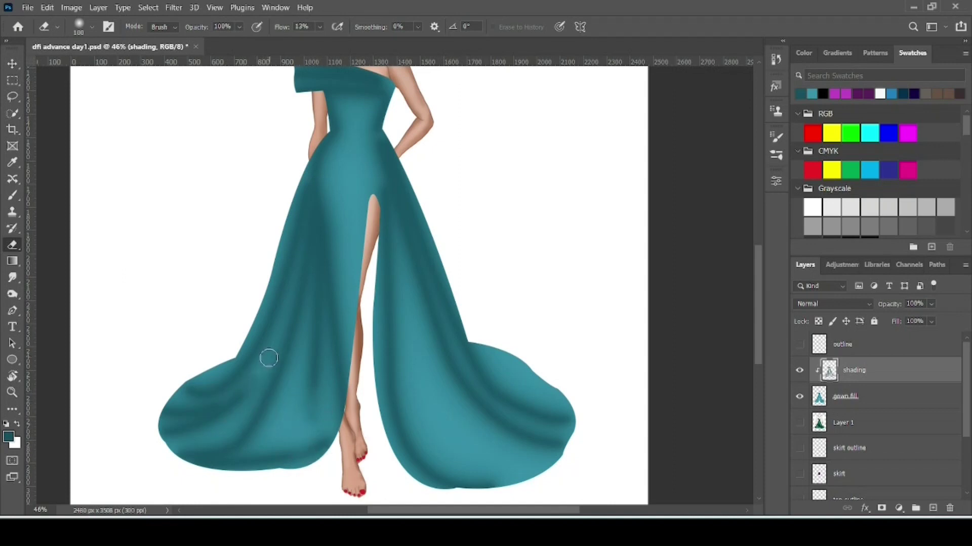
pyautogui.scroll(-1, 267, 358)
pyautogui.scroll(-2, 206, 371)
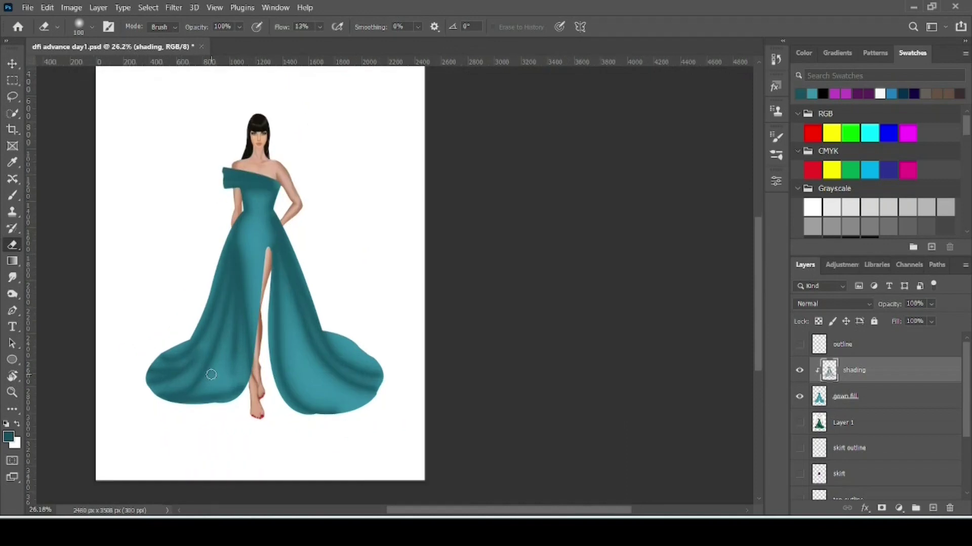
# Step: Show and select the outline layer, then erase its right-panel fold line at 100% flow
pyautogui.click(800, 344)
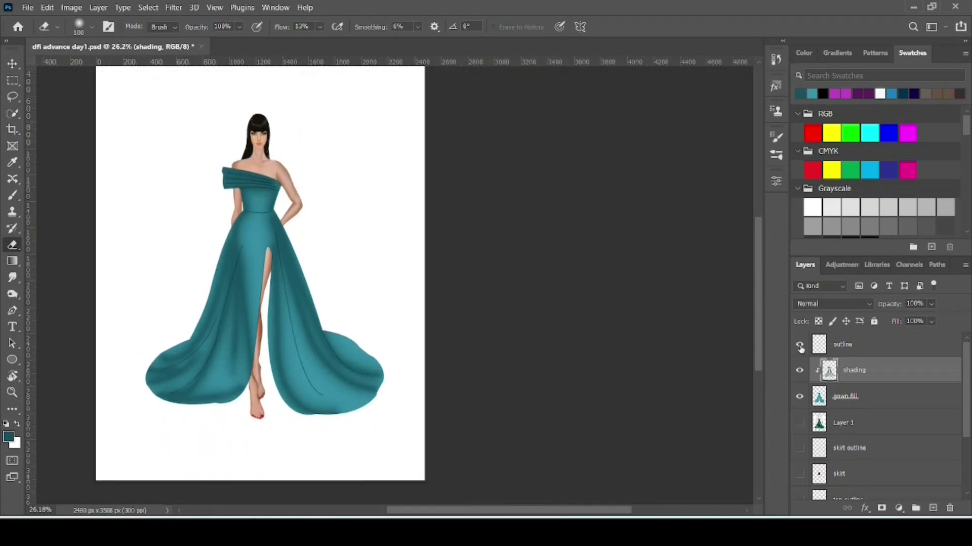
pyautogui.click(860, 345)
pyautogui.moveTo(319, 26); pyautogui.dragTo(374, 41)
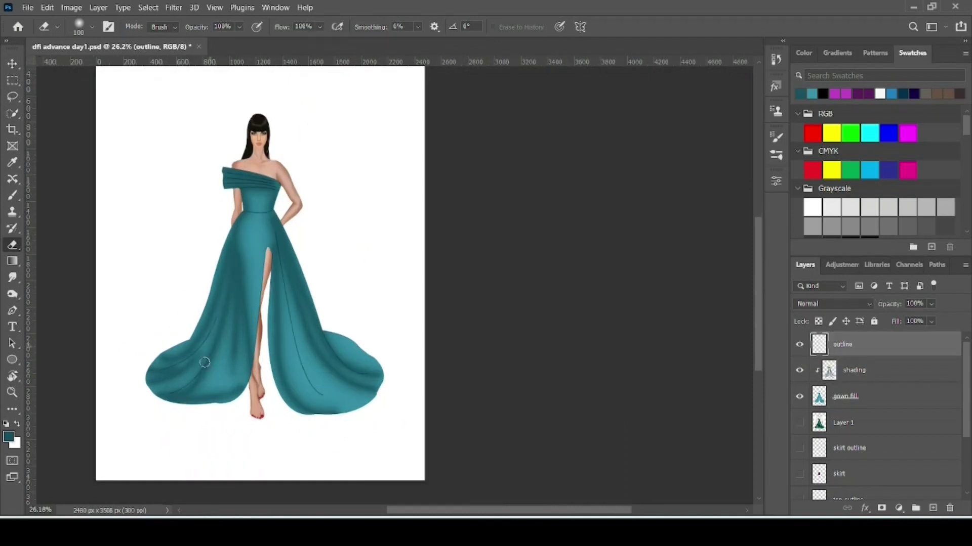
pyautogui.moveTo(282, 265); pyautogui.dragTo(314, 387)
pyautogui.scroll(-1, 175, 328)
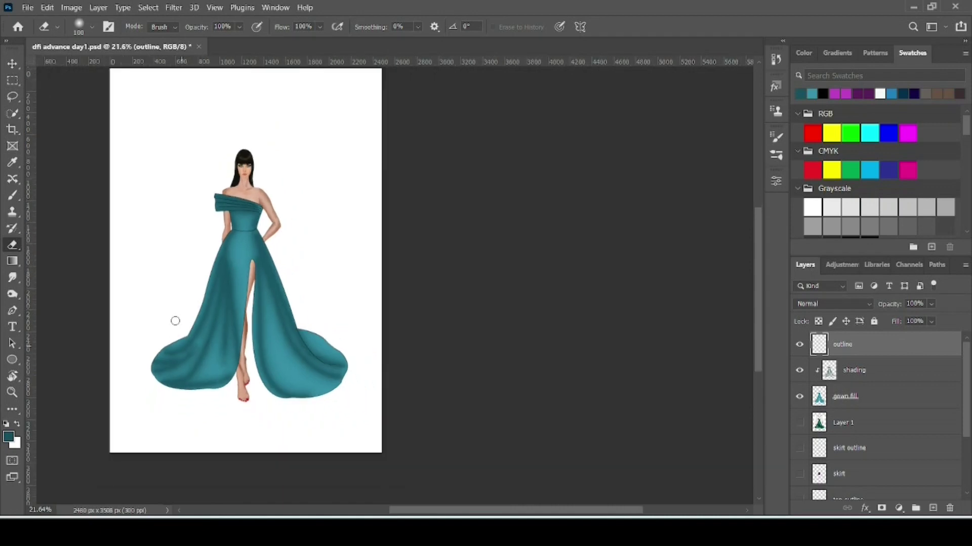